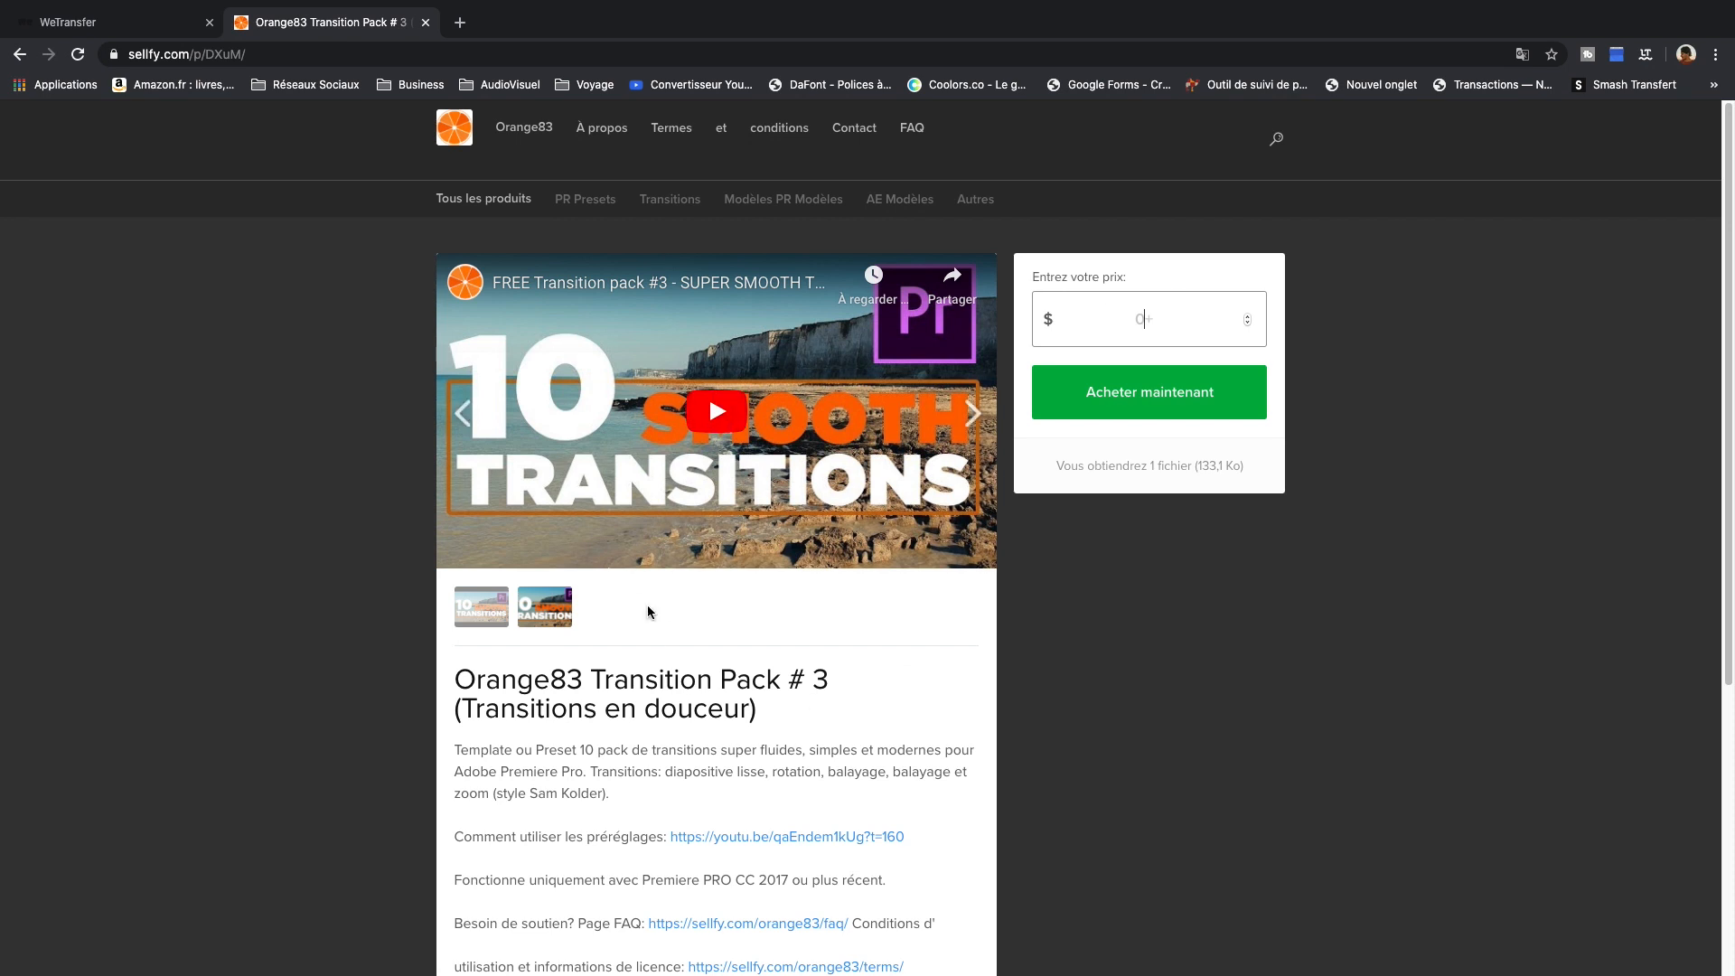
# - Switch to Premiere Pro and display the effects and presets library
pyautogui.press('super+Tab')
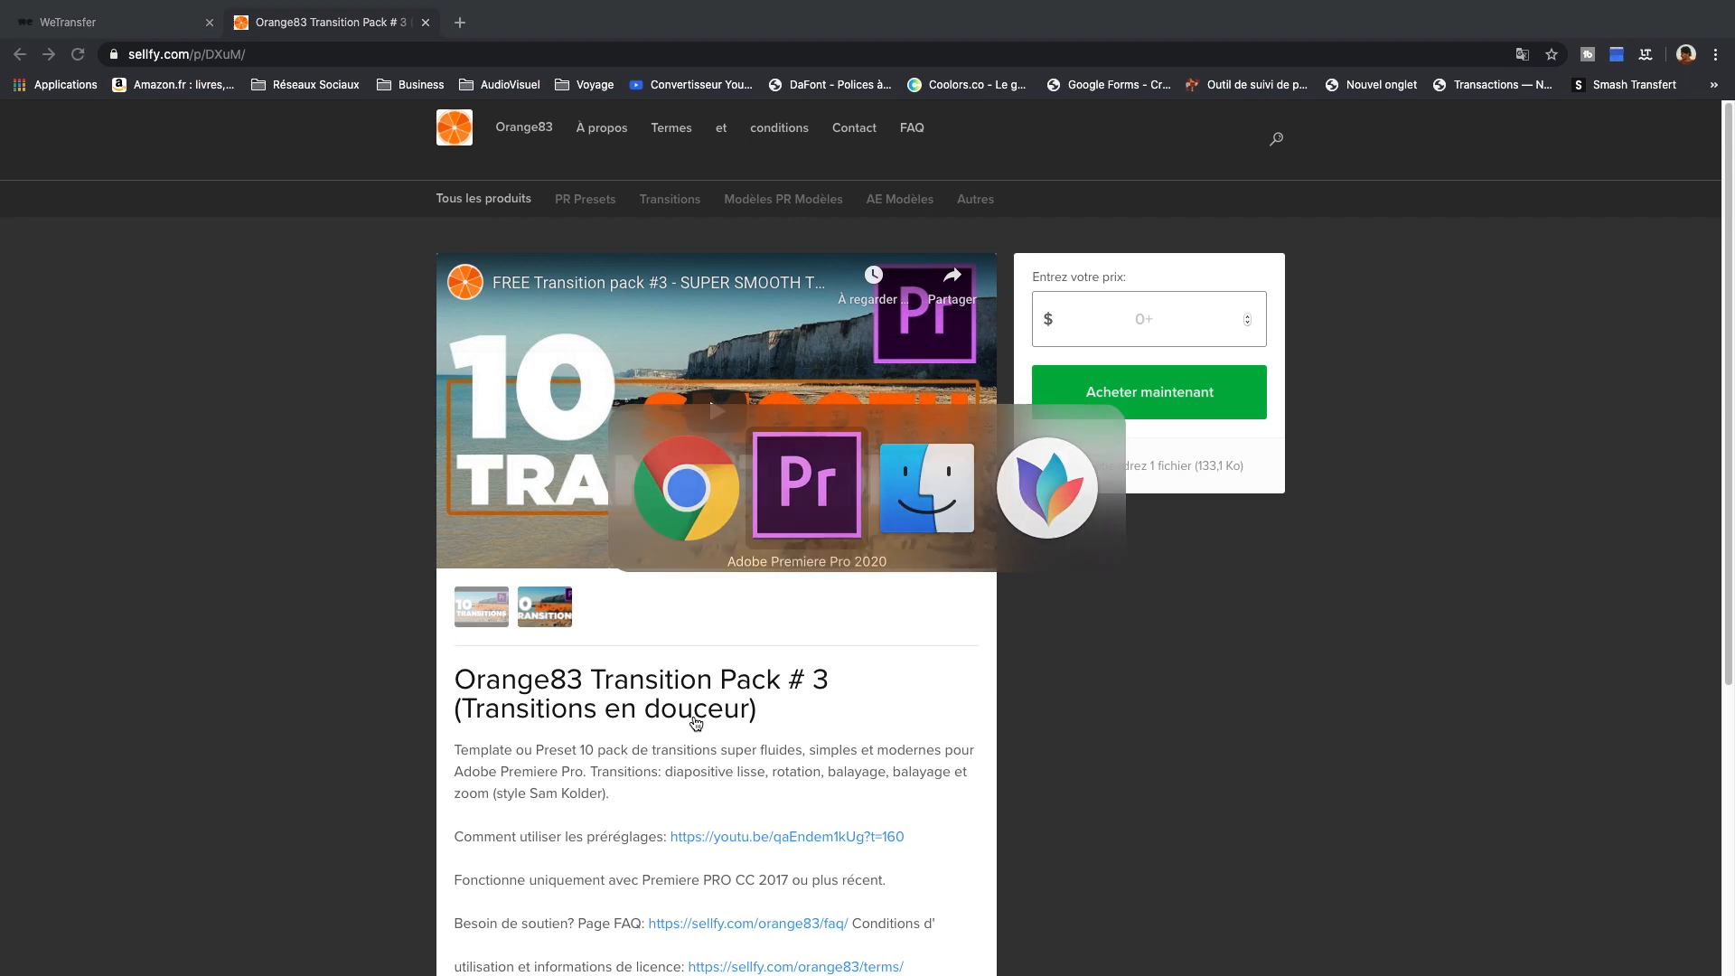
pyautogui.click(1726, 87)
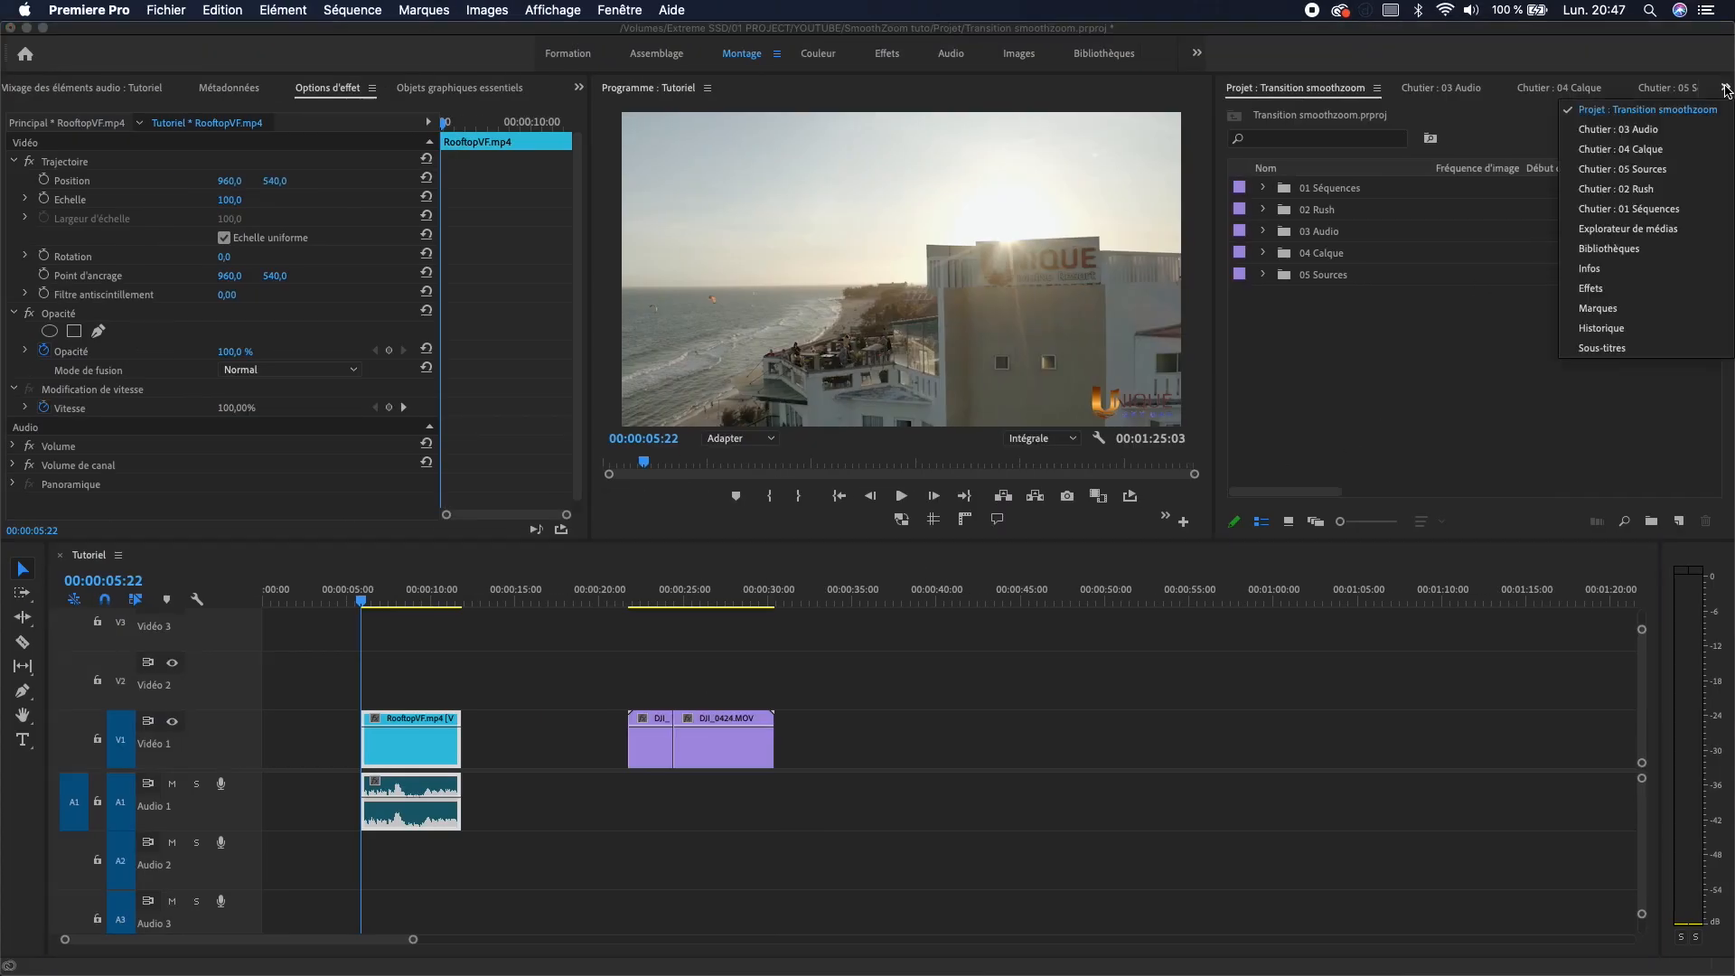
pyautogui.click(1610, 291)
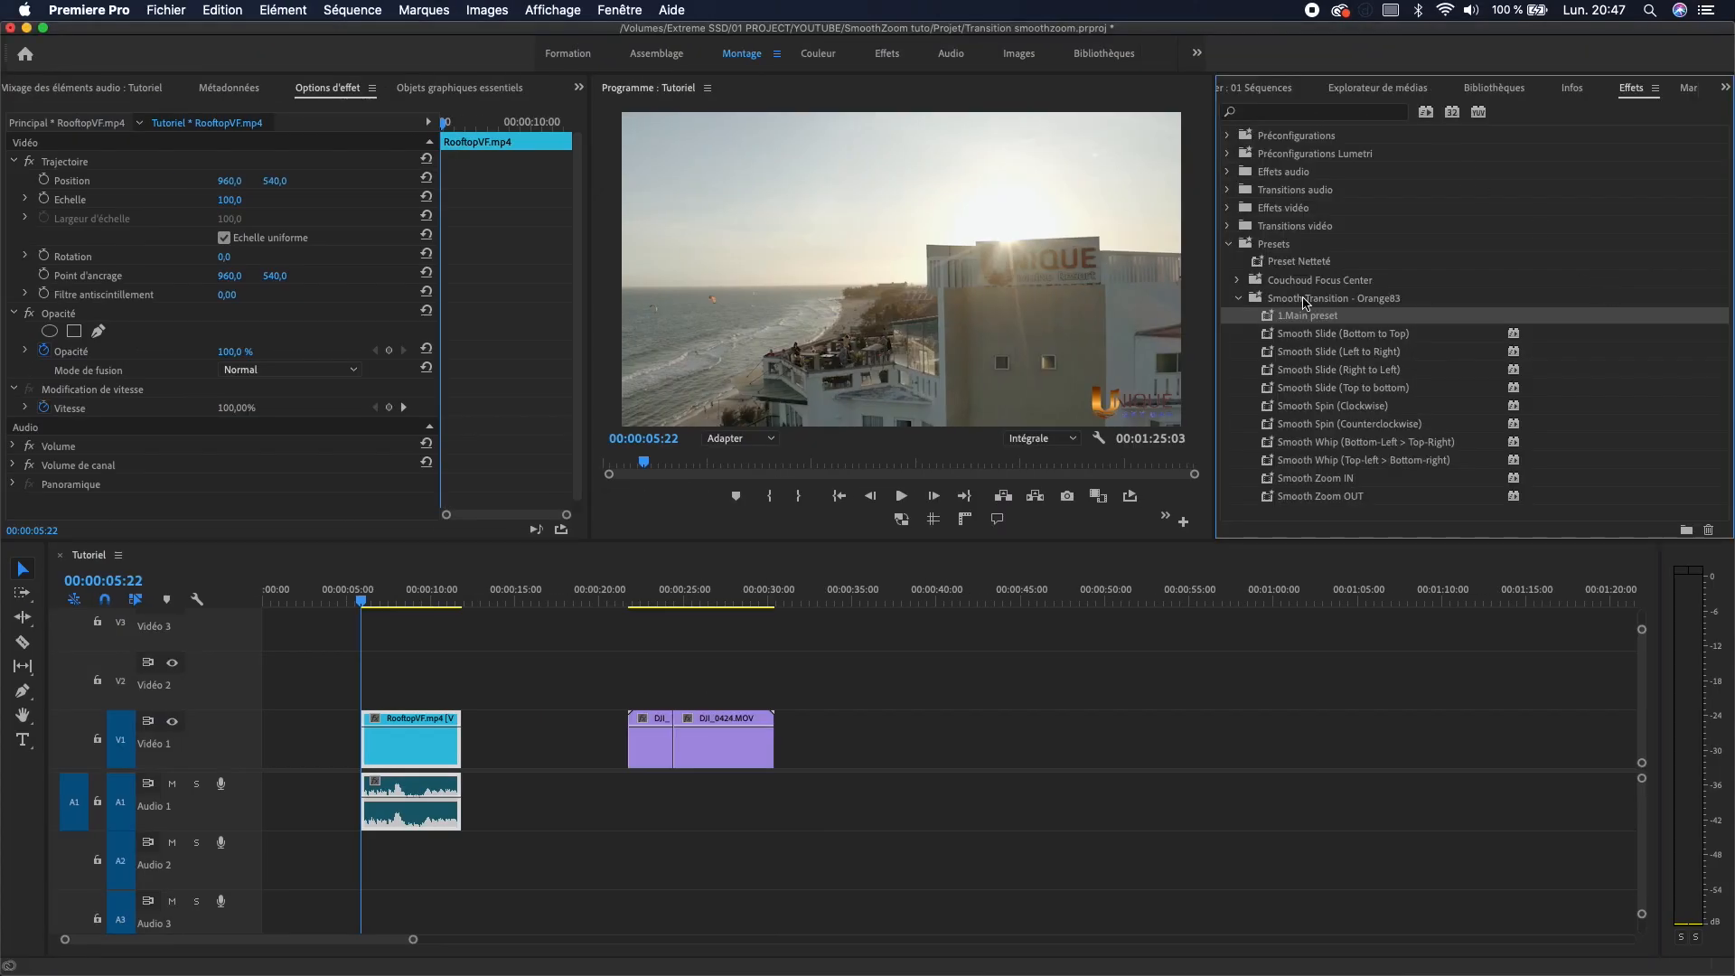
pyautogui.click(1229, 244)
pyautogui.rightClick(1251, 252)
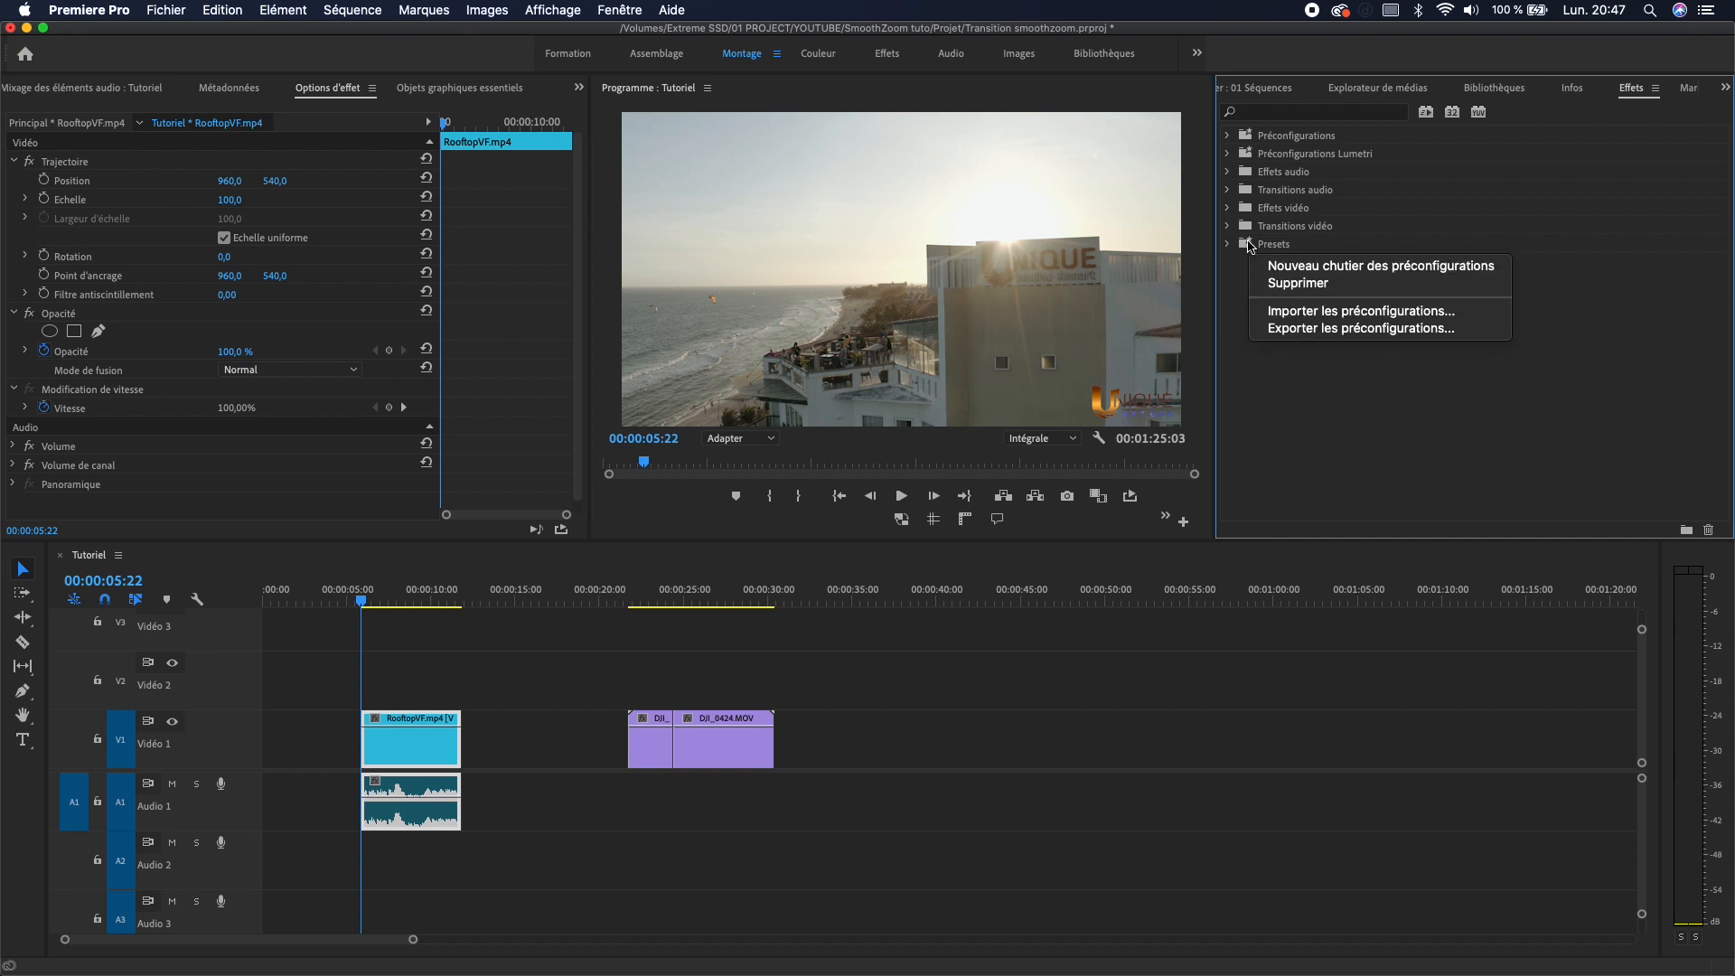
pyautogui.click(1311, 306)
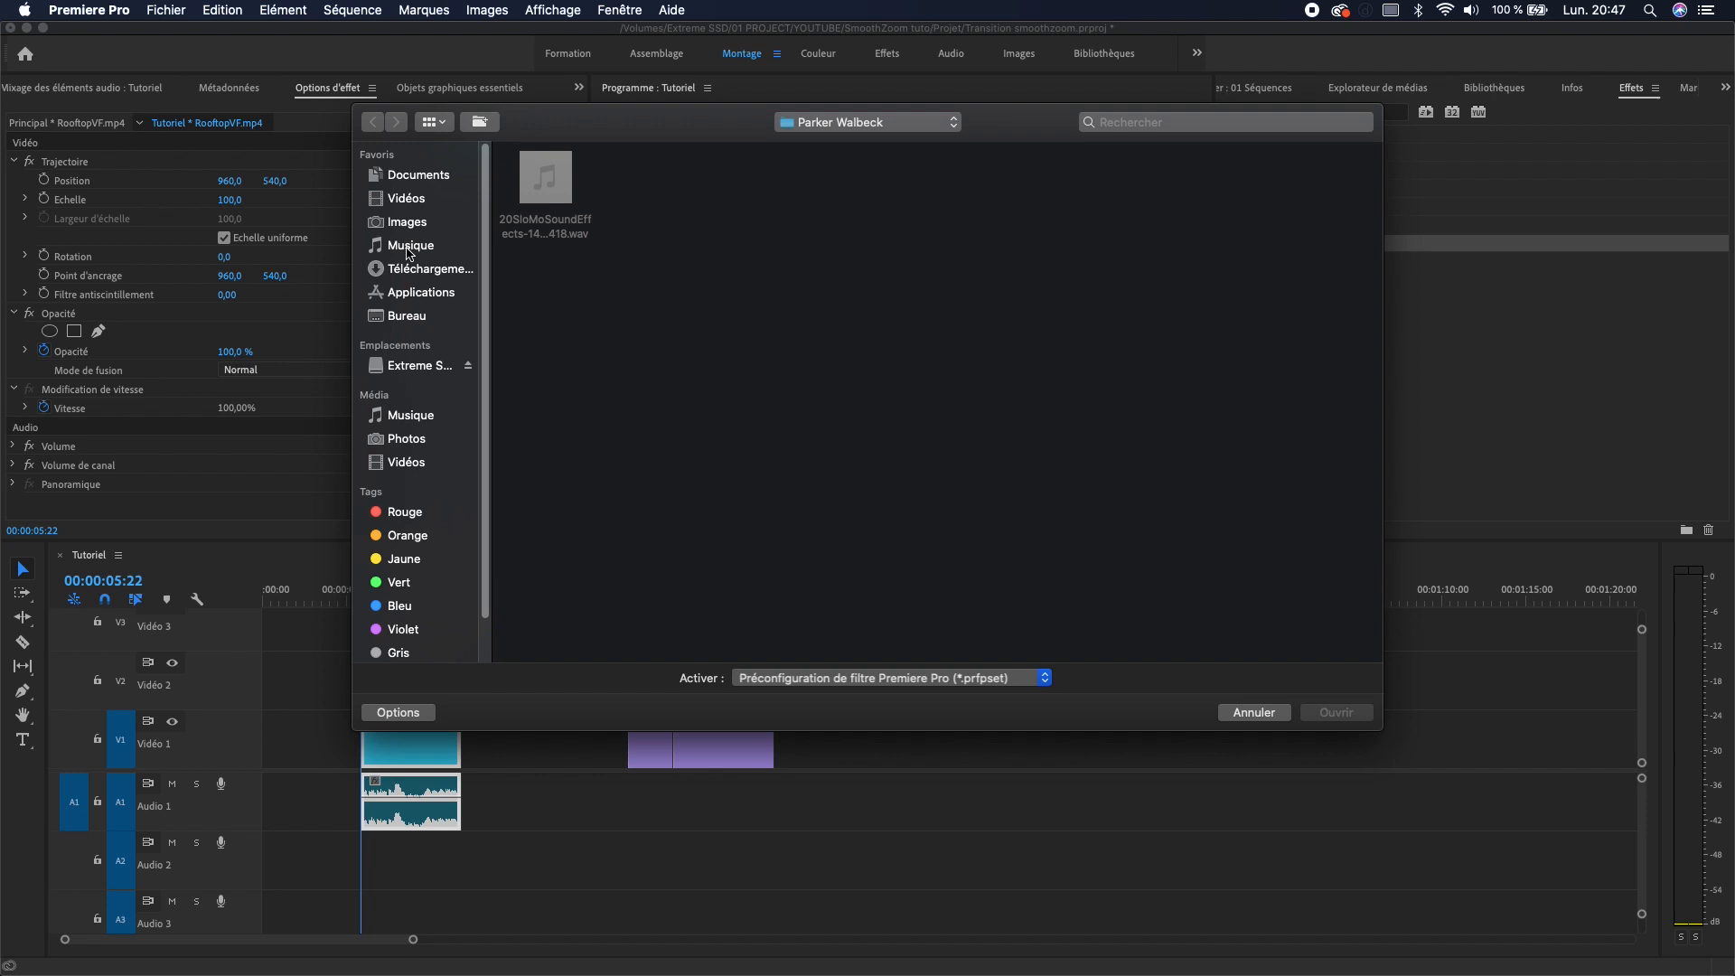
pyautogui.click(418, 365)
pyautogui.moveTo(1198, 462); pyautogui.dragTo(1121, 420)
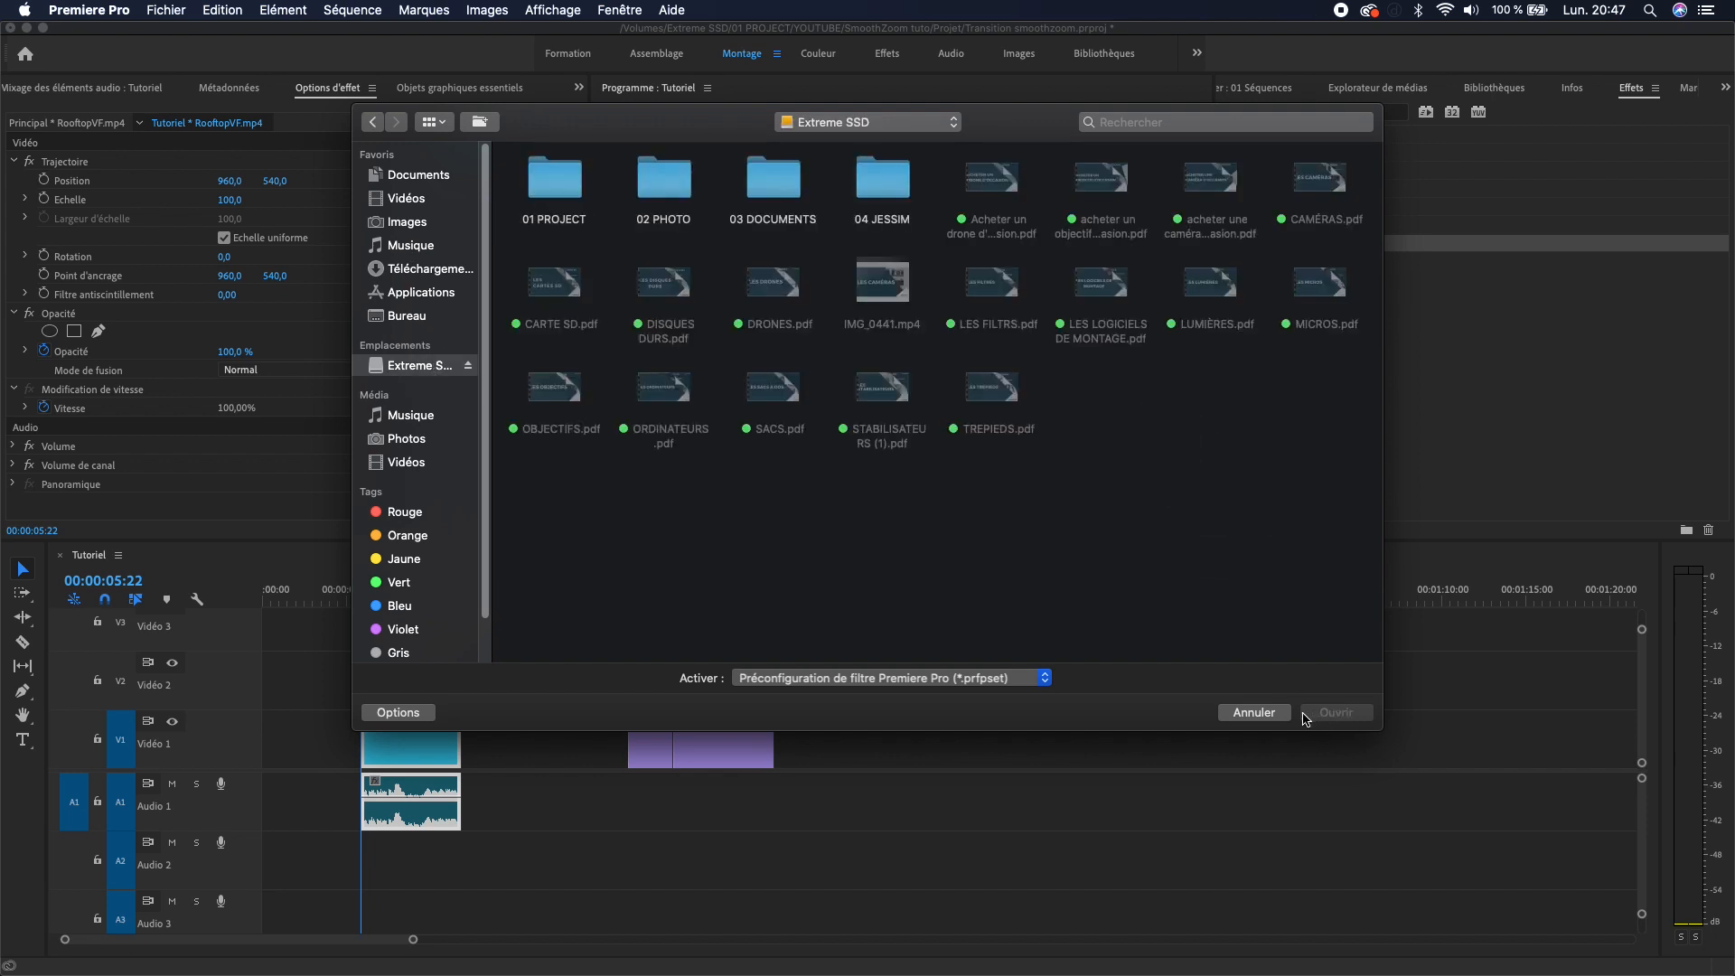
pyautogui.click(1254, 712)
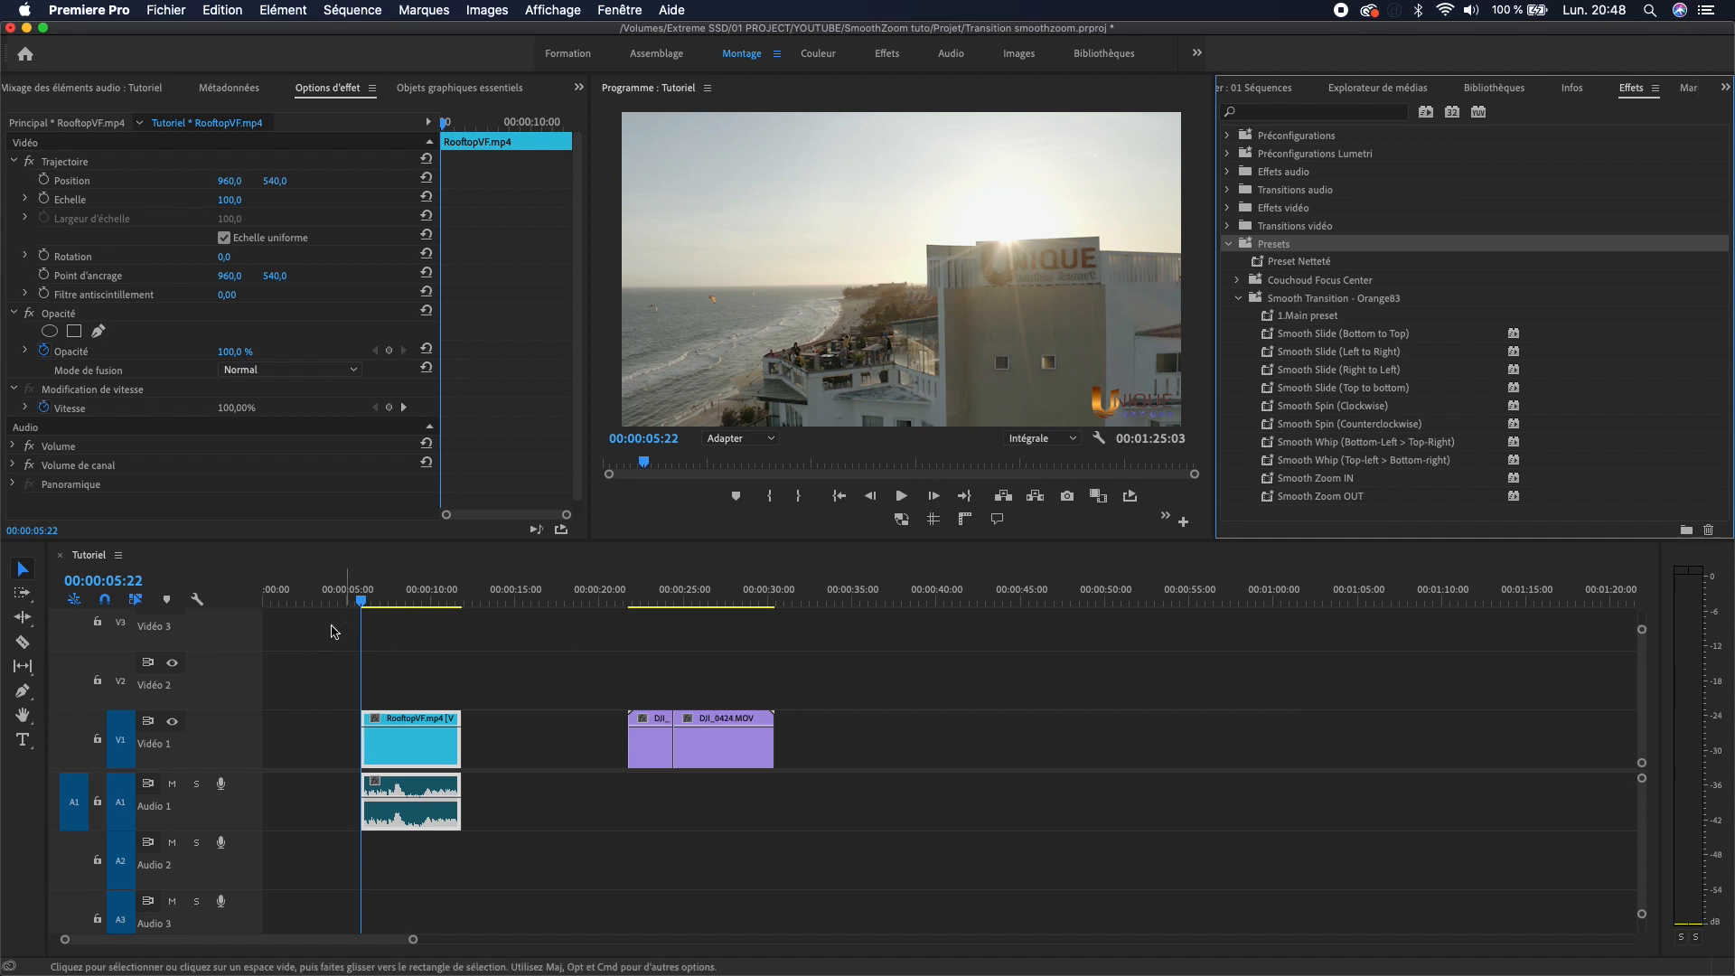
# - Play the RooftopVF.mp4 clip in the Tutoriel sequence to preview its transitions
pyautogui.click(1189, 890)
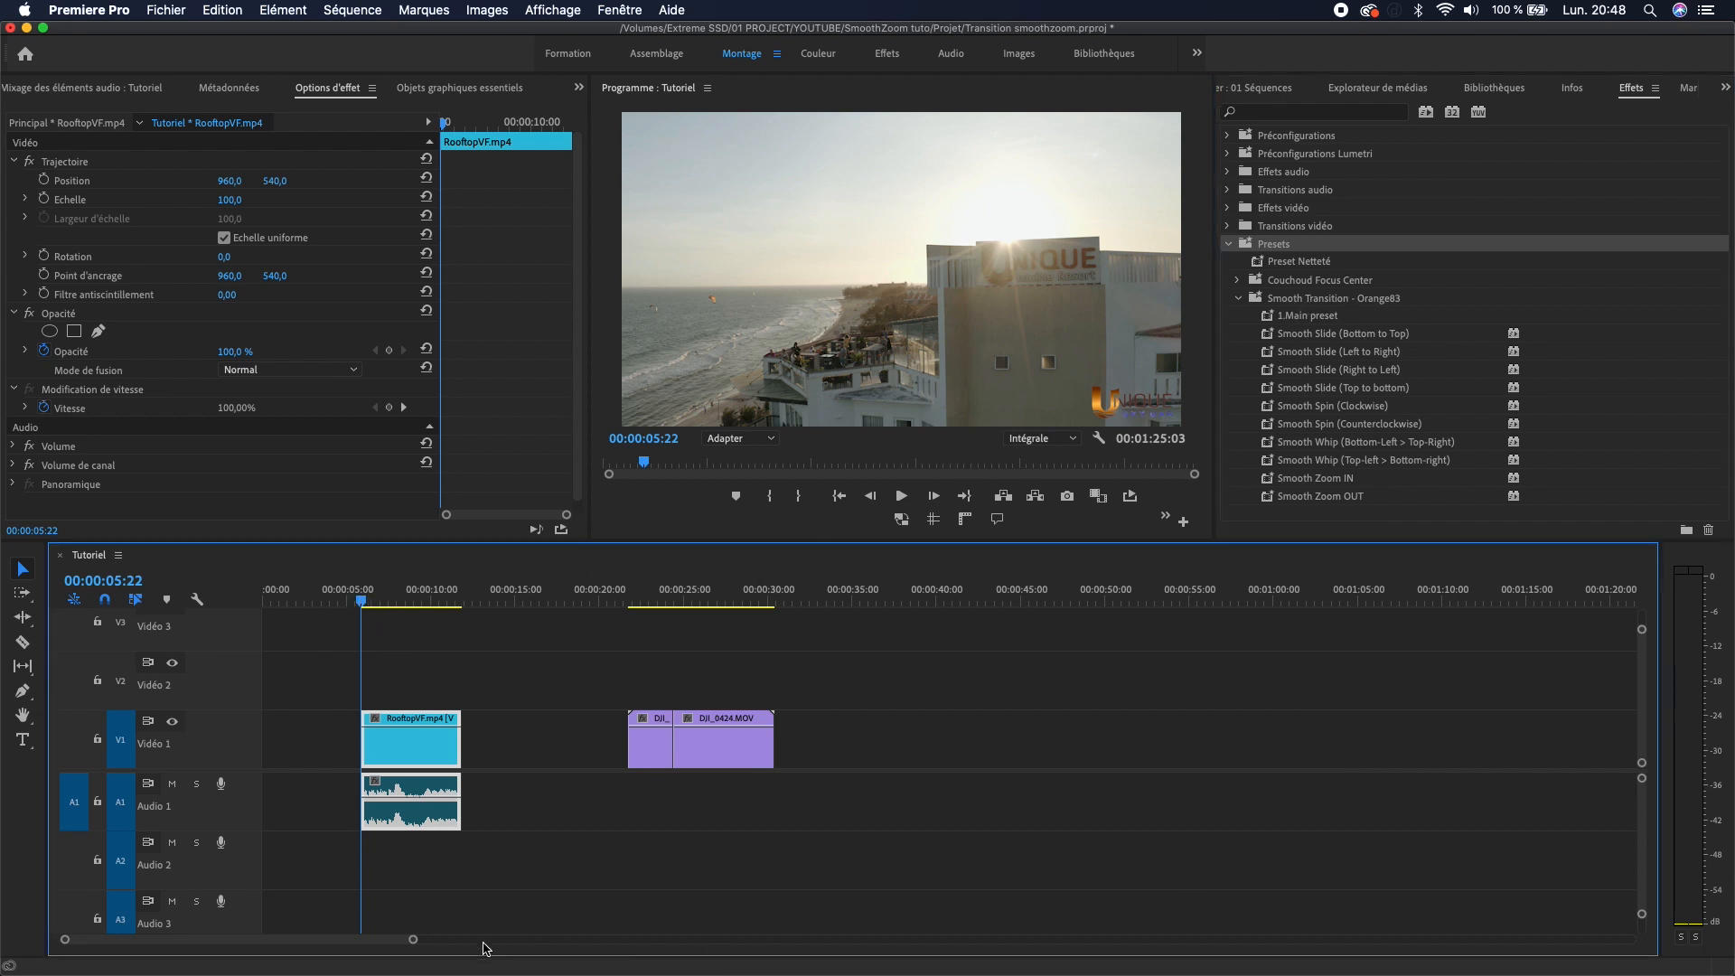
pyautogui.press('=')
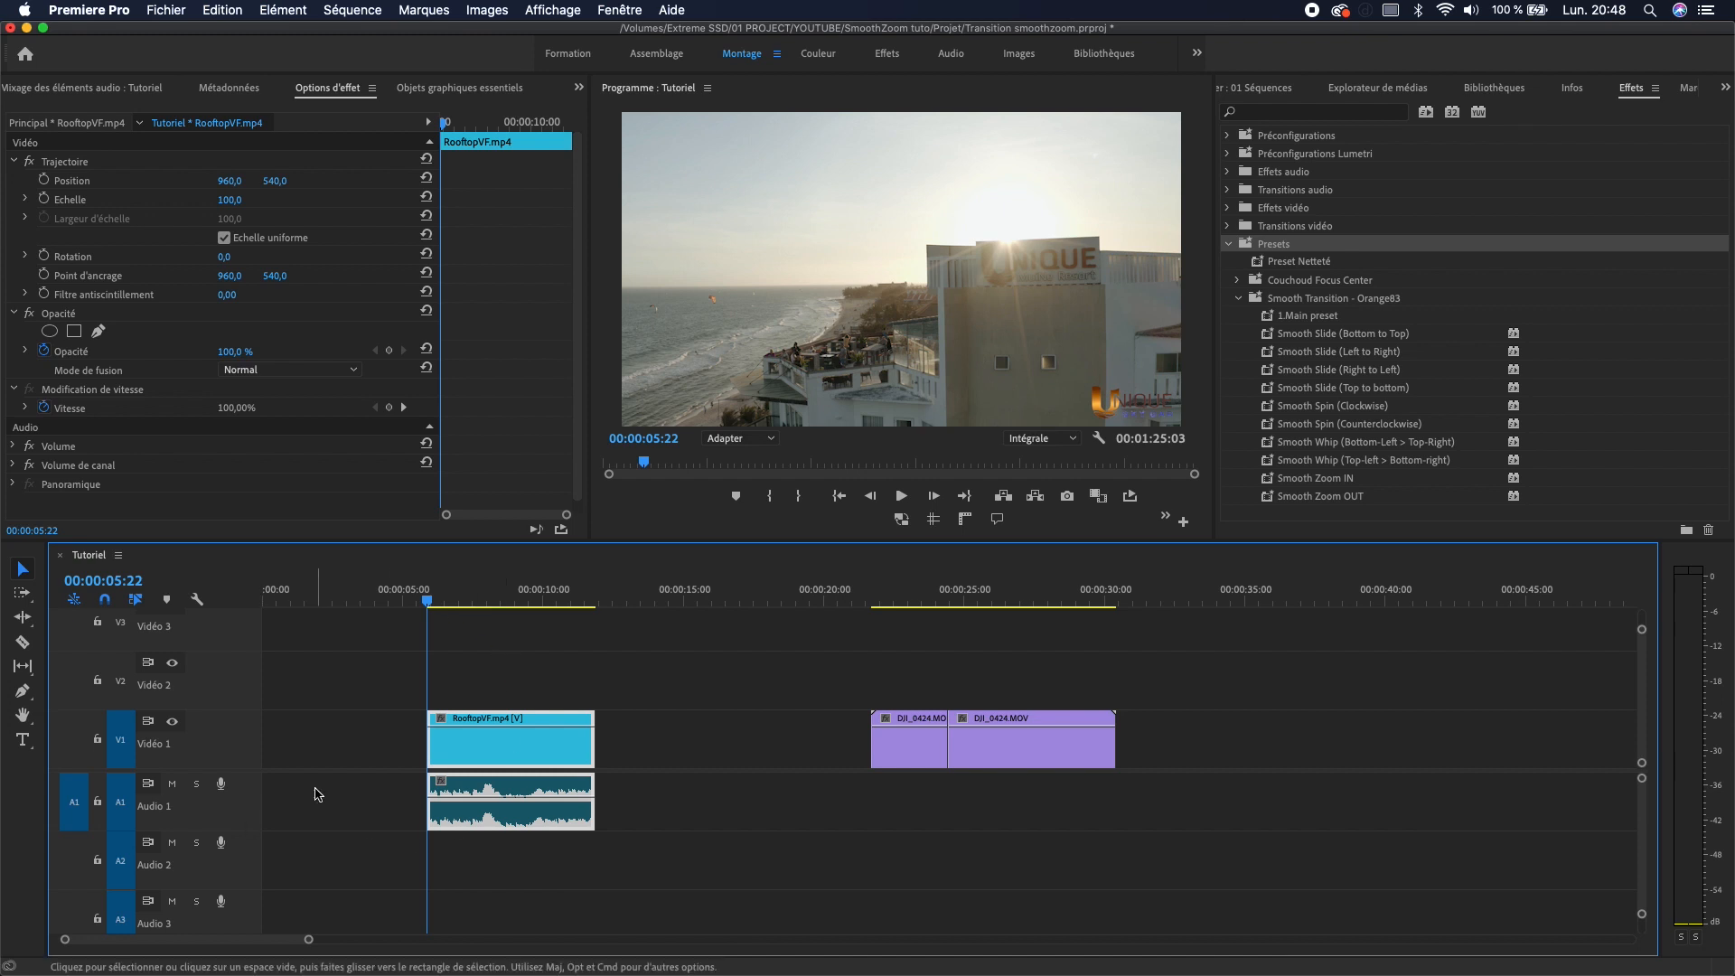
pyautogui.press('space')
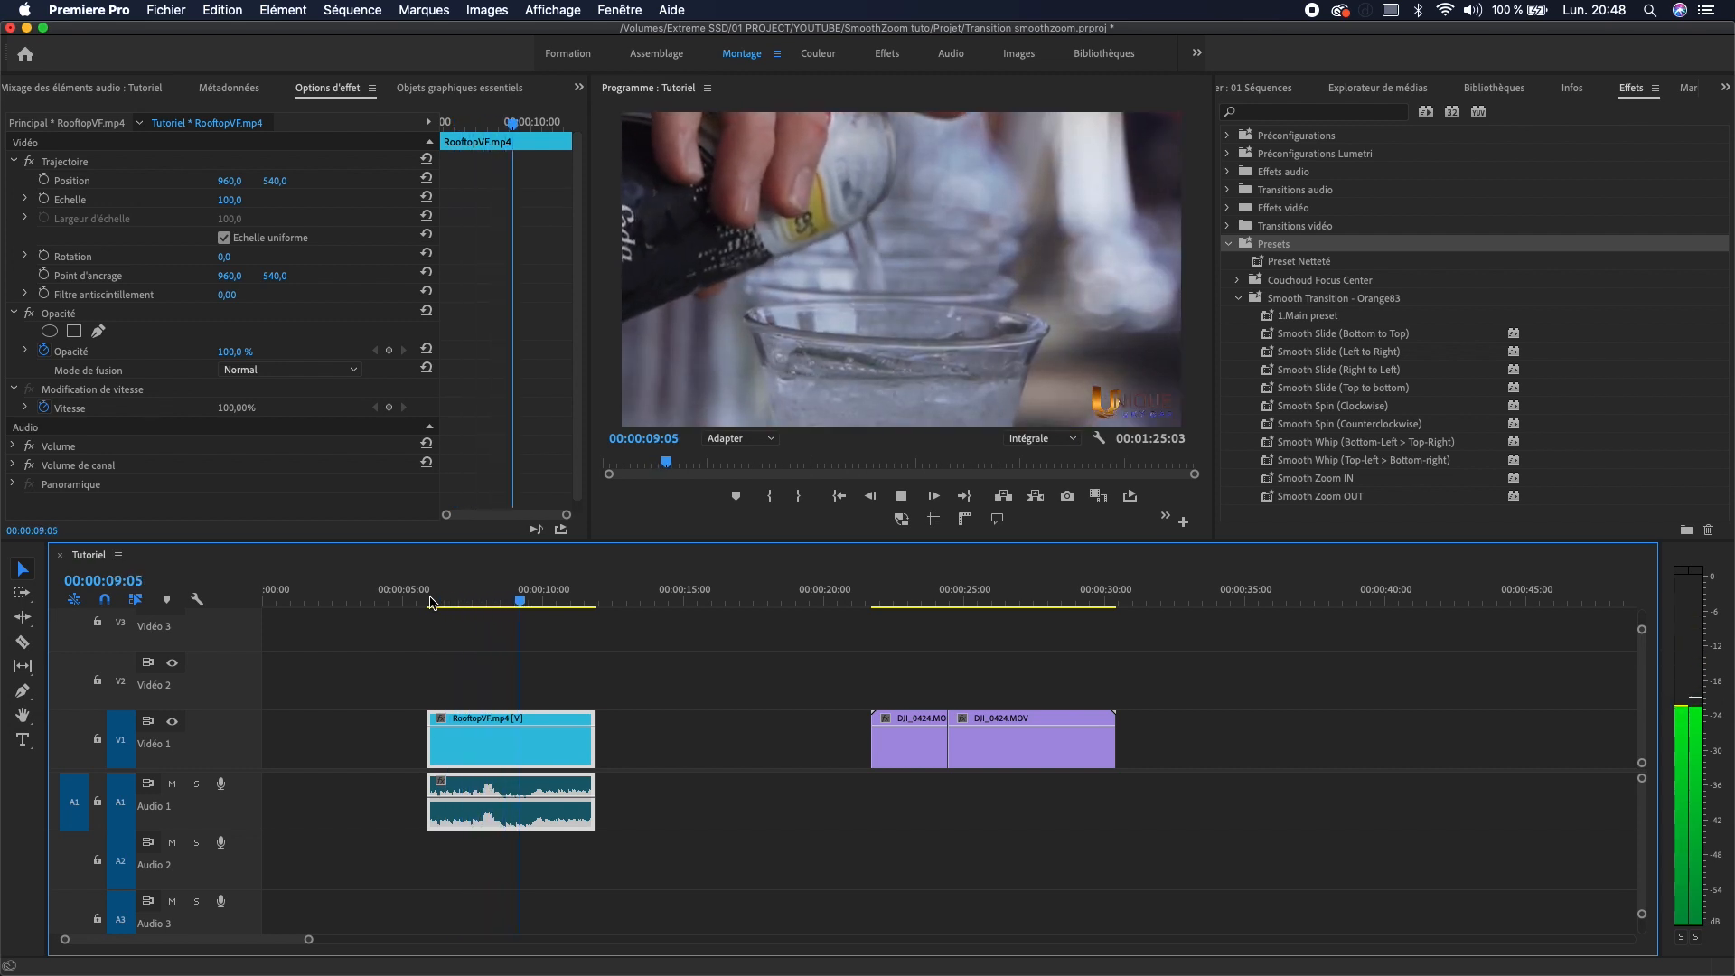
pyautogui.press('space')
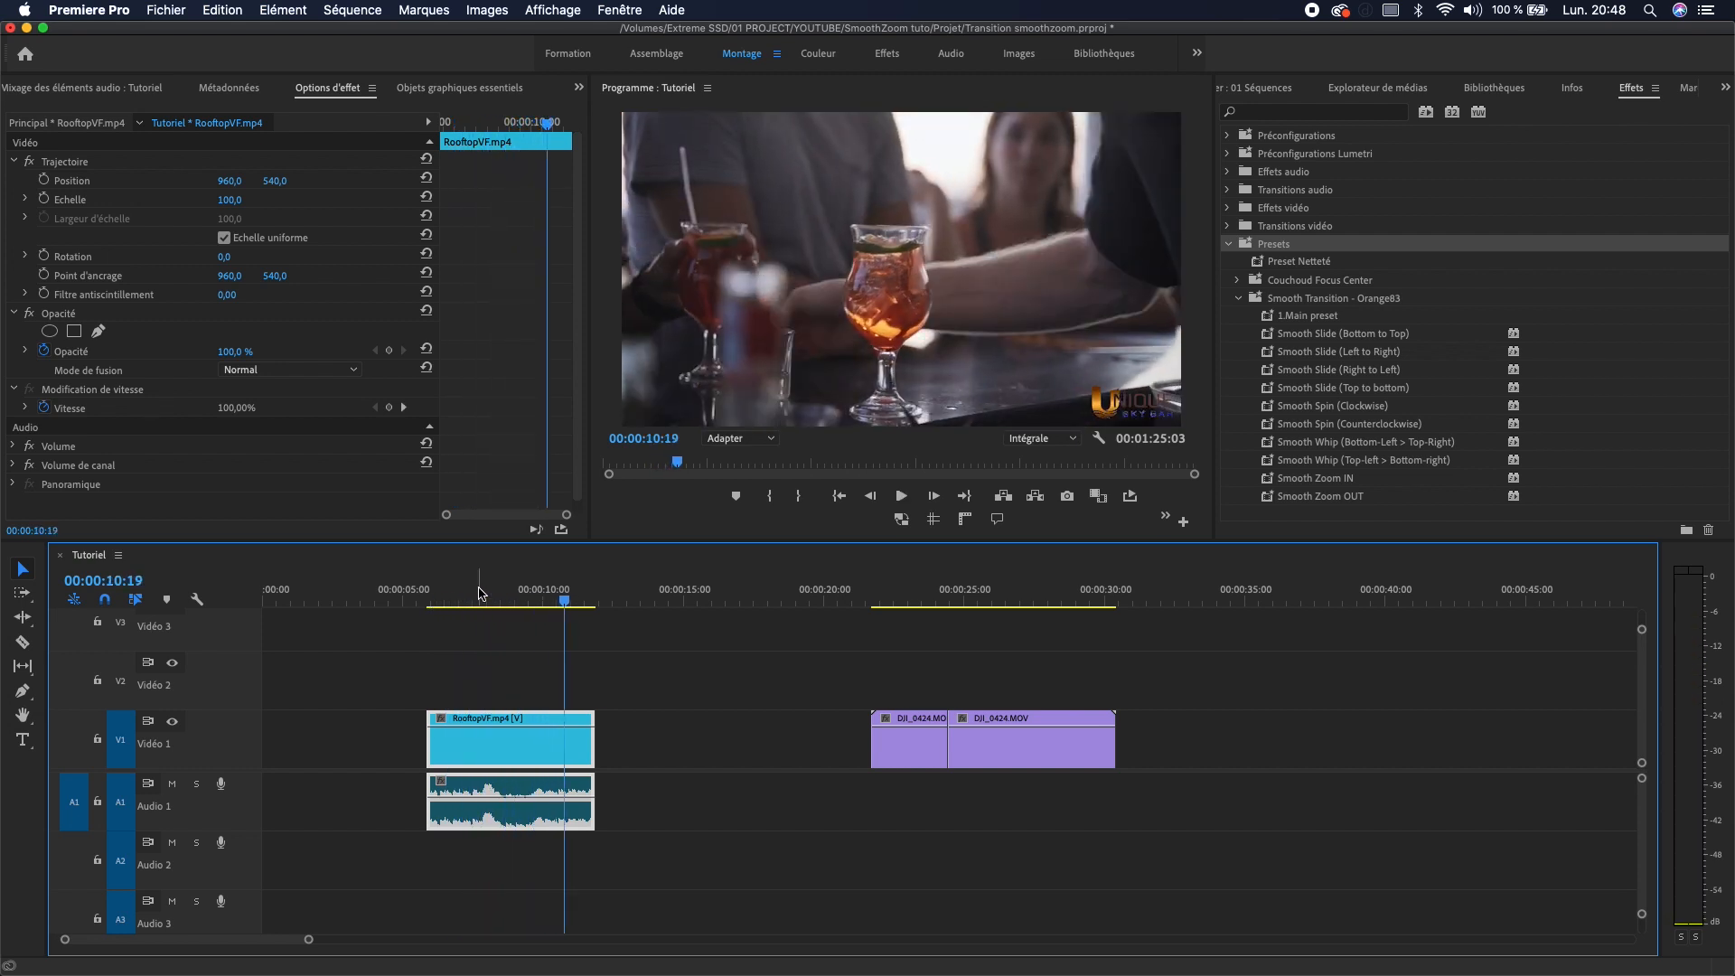
# - Mute the Audio 1 track, then replay and scrub through the RooftopVF.mp4 clip to examine the transitions without sound
pyautogui.moveTo(479, 594); pyautogui.dragTo(462, 598)
pyautogui.click(172, 784)
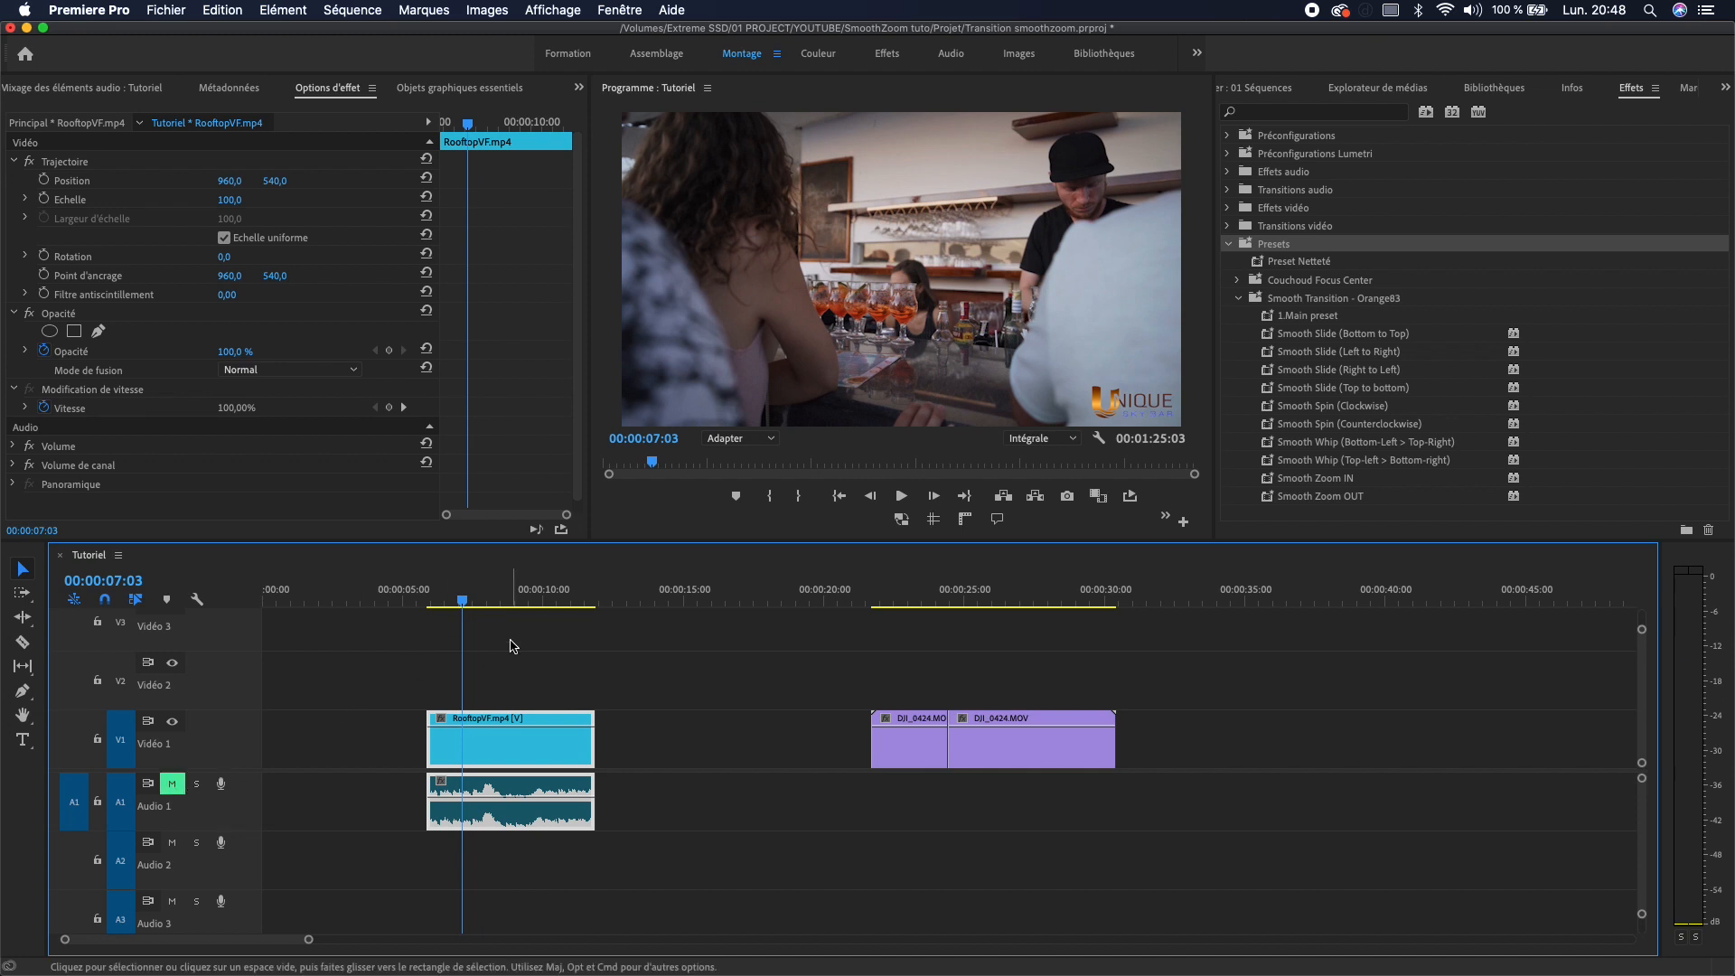
pyautogui.press('space')
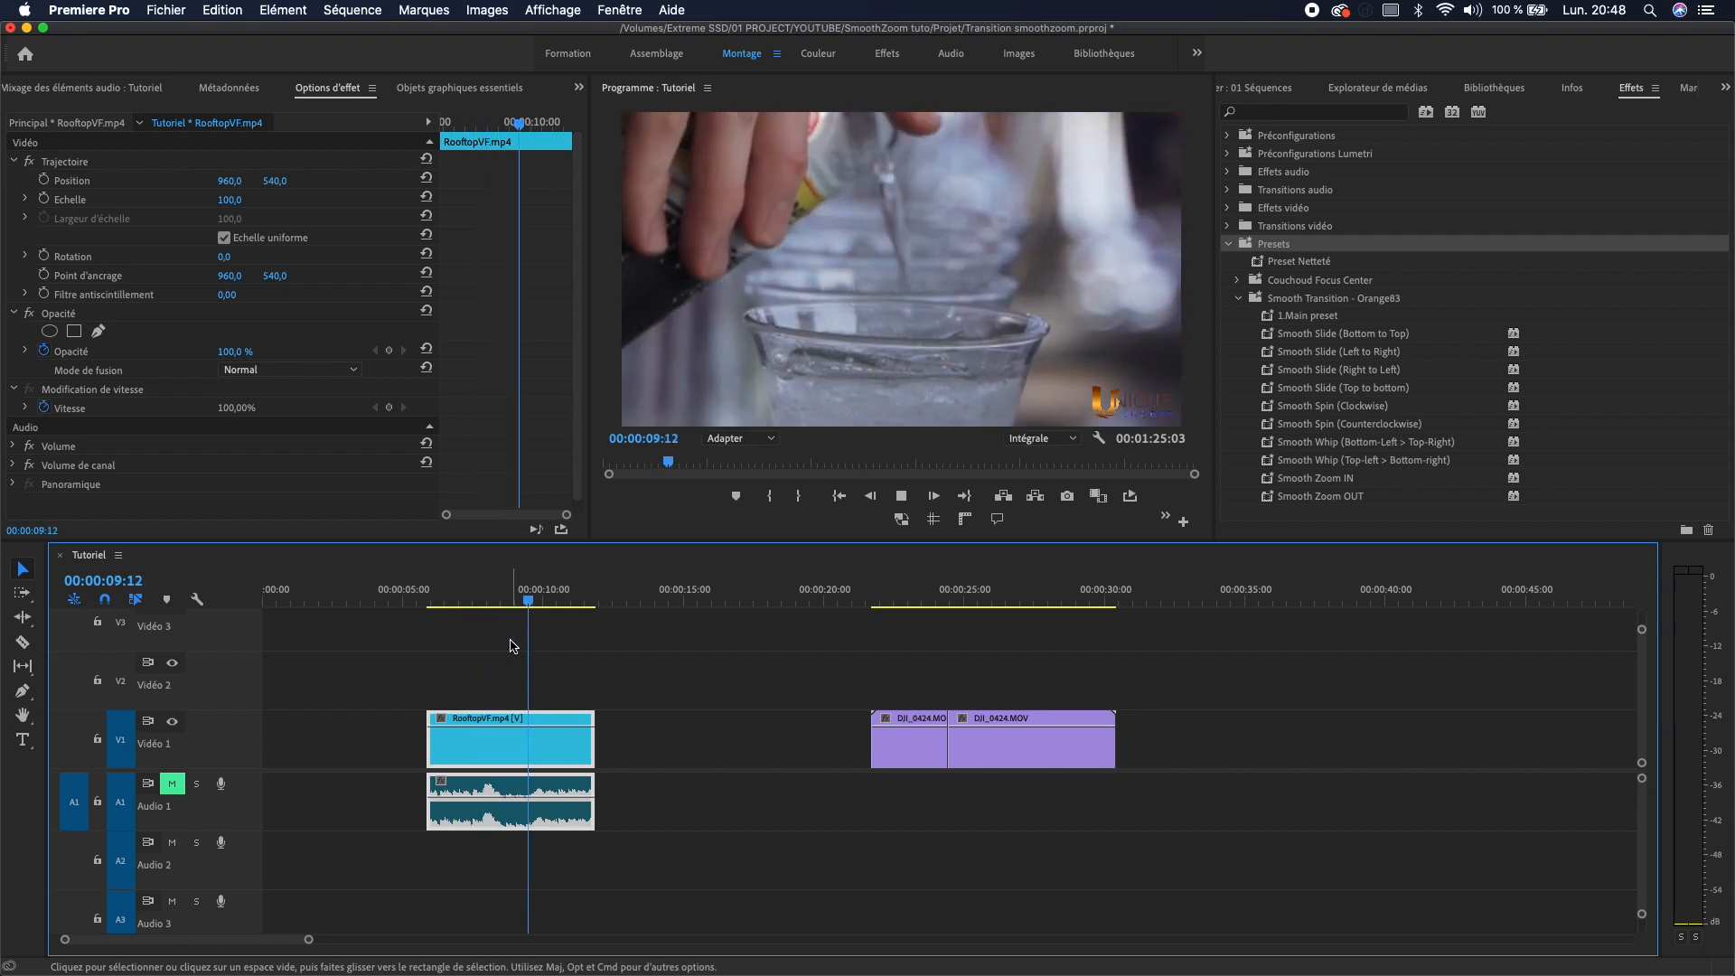
pyautogui.press('space')
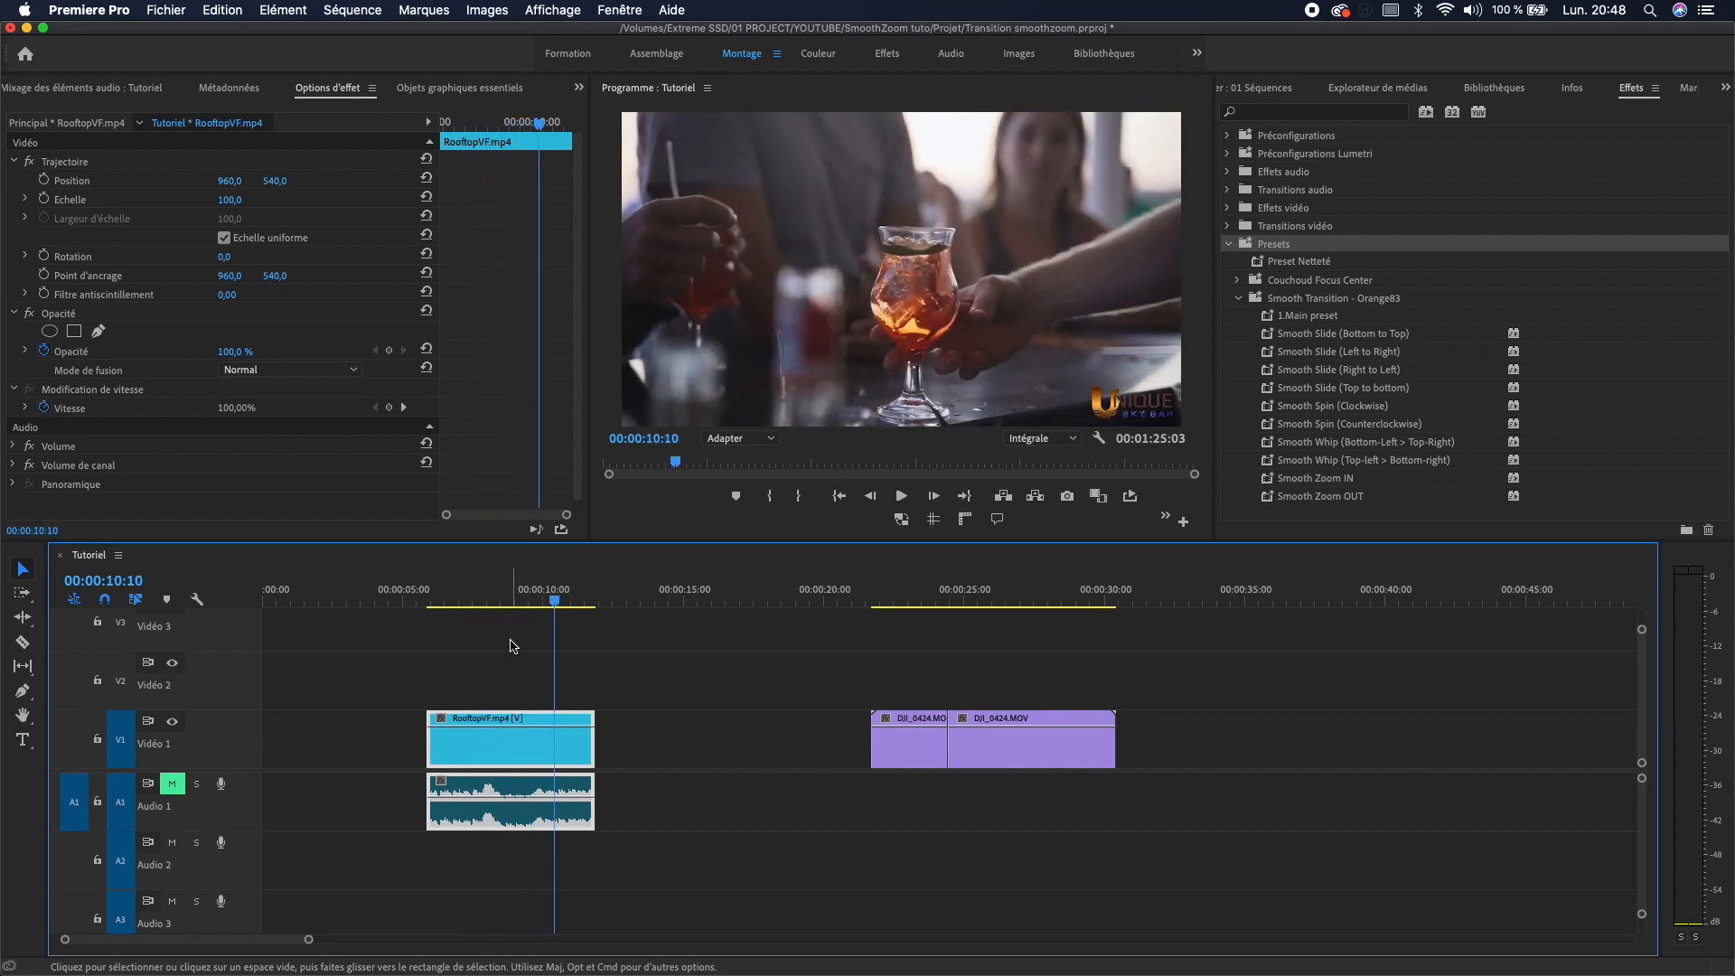
pyautogui.click(483, 601)
pyautogui.moveTo(487, 602); pyautogui.dragTo(508, 606)
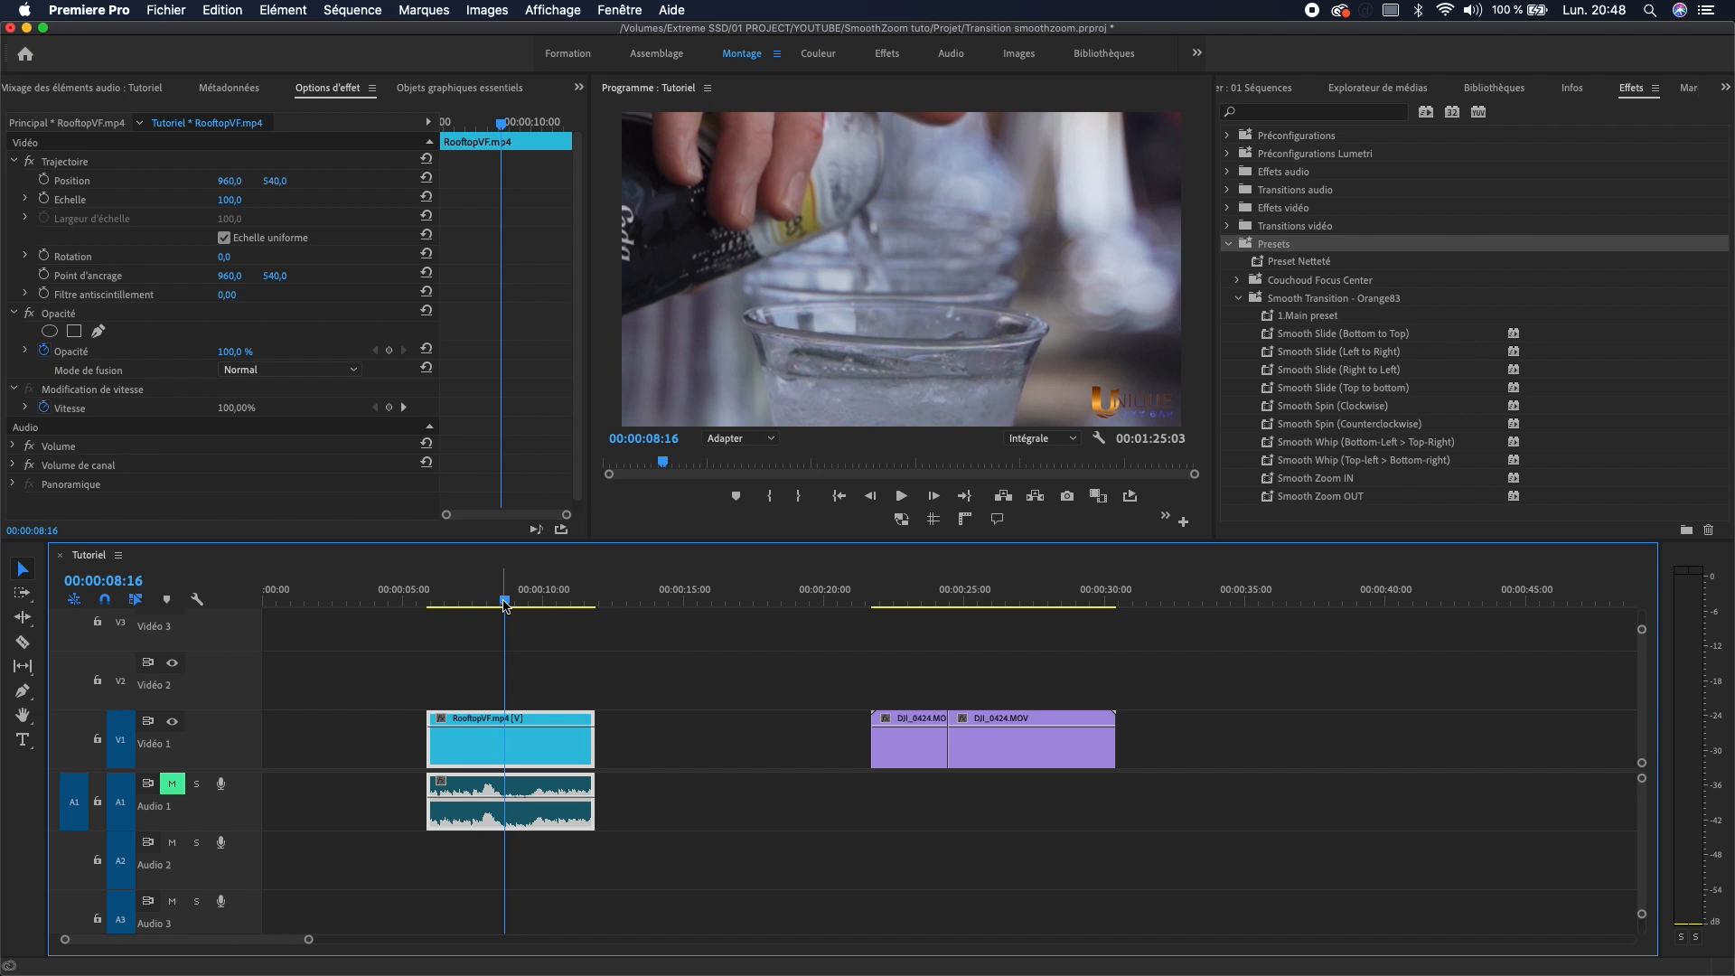
pyautogui.moveTo(517, 599); pyautogui.dragTo(471, 628)
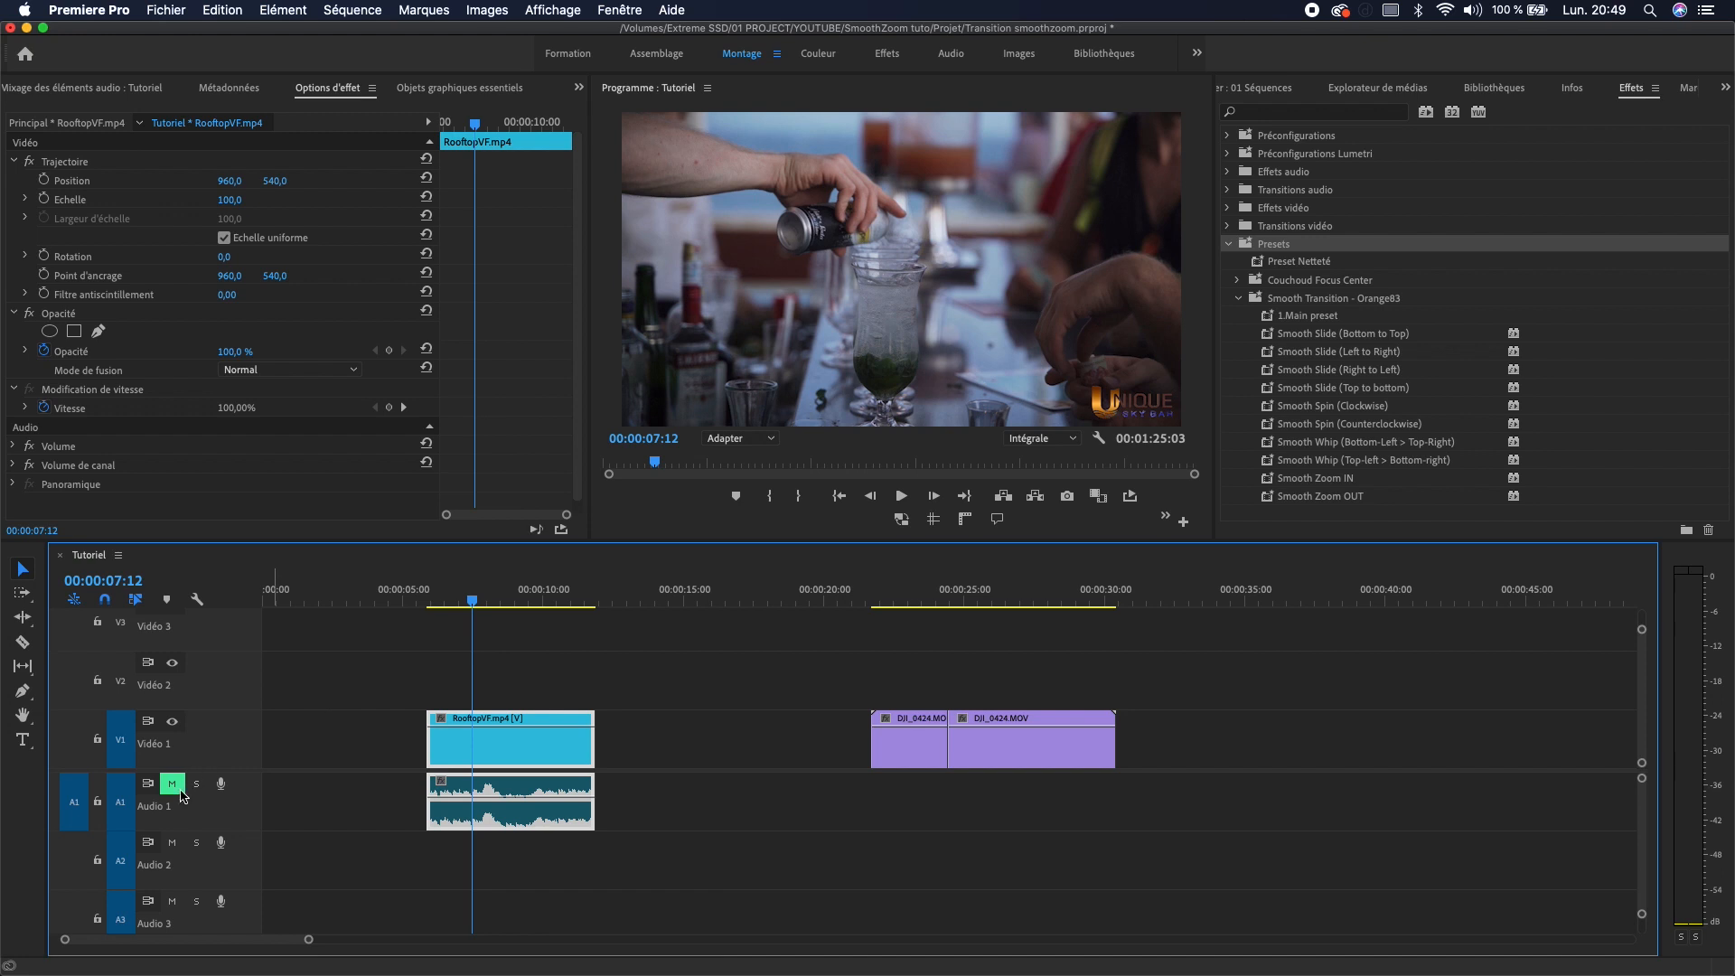
# - Unmute the Audio 1 track and replay the RooftopVF.mp4 clip with sound from about 00:00:07:06
pyautogui.click(180, 791)
pyautogui.moveTo(477, 604); pyautogui.dragTo(467, 605)
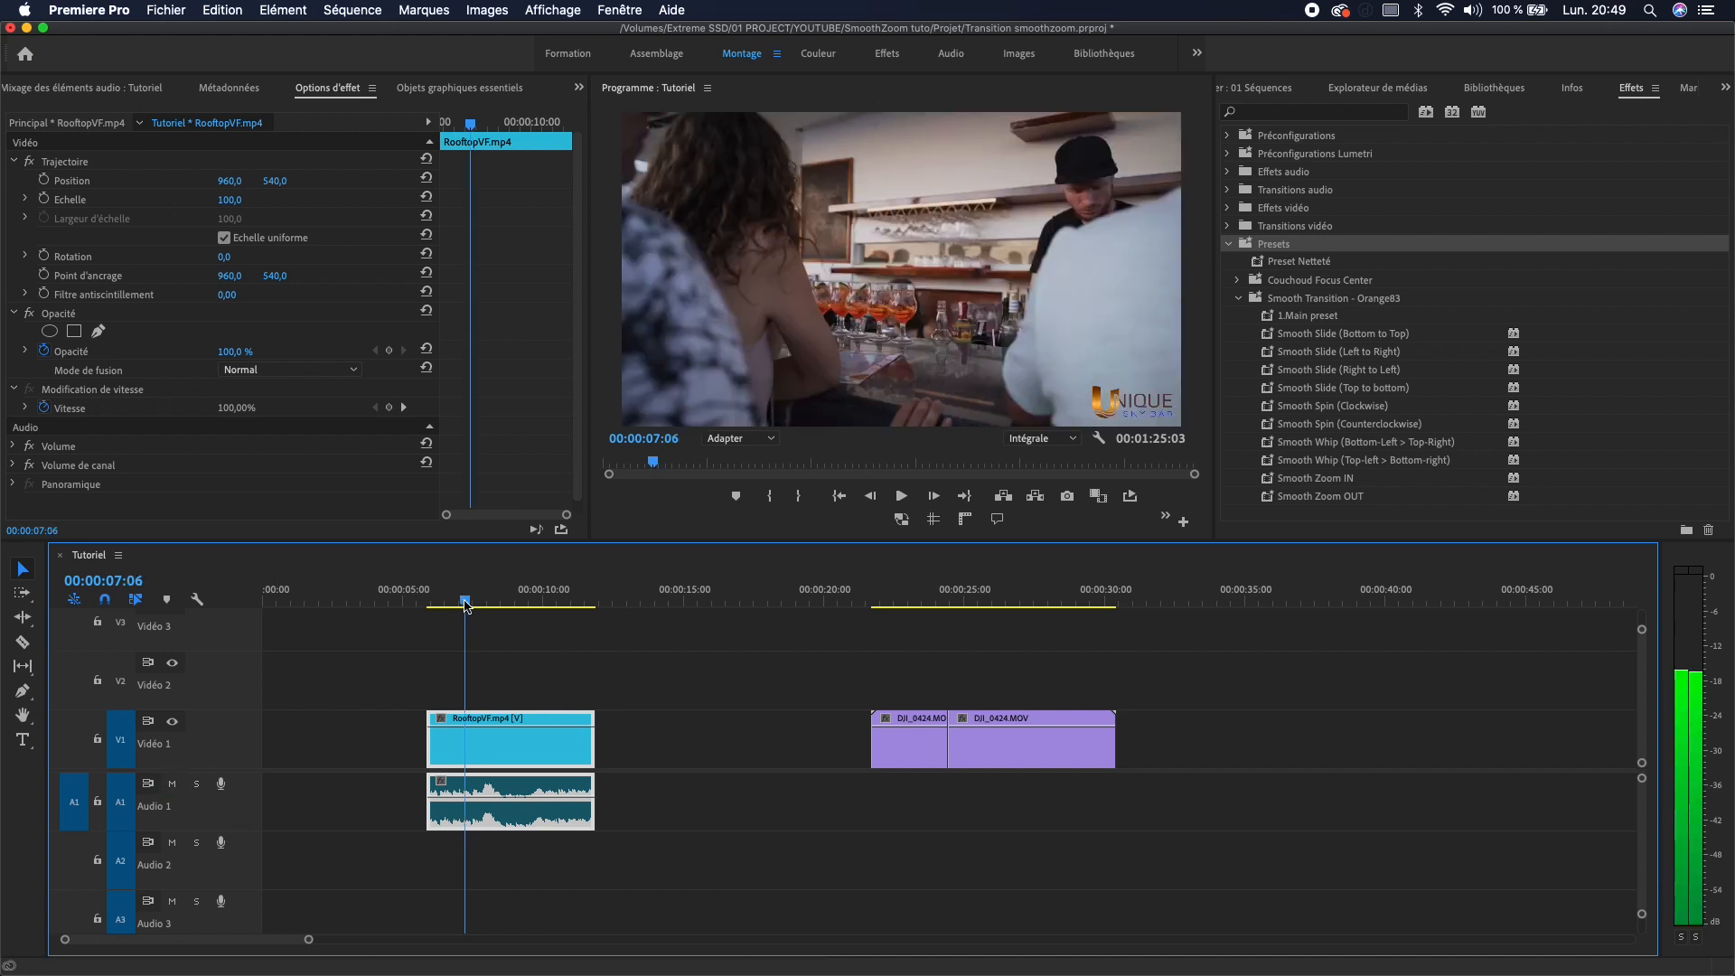
pyautogui.press('space')
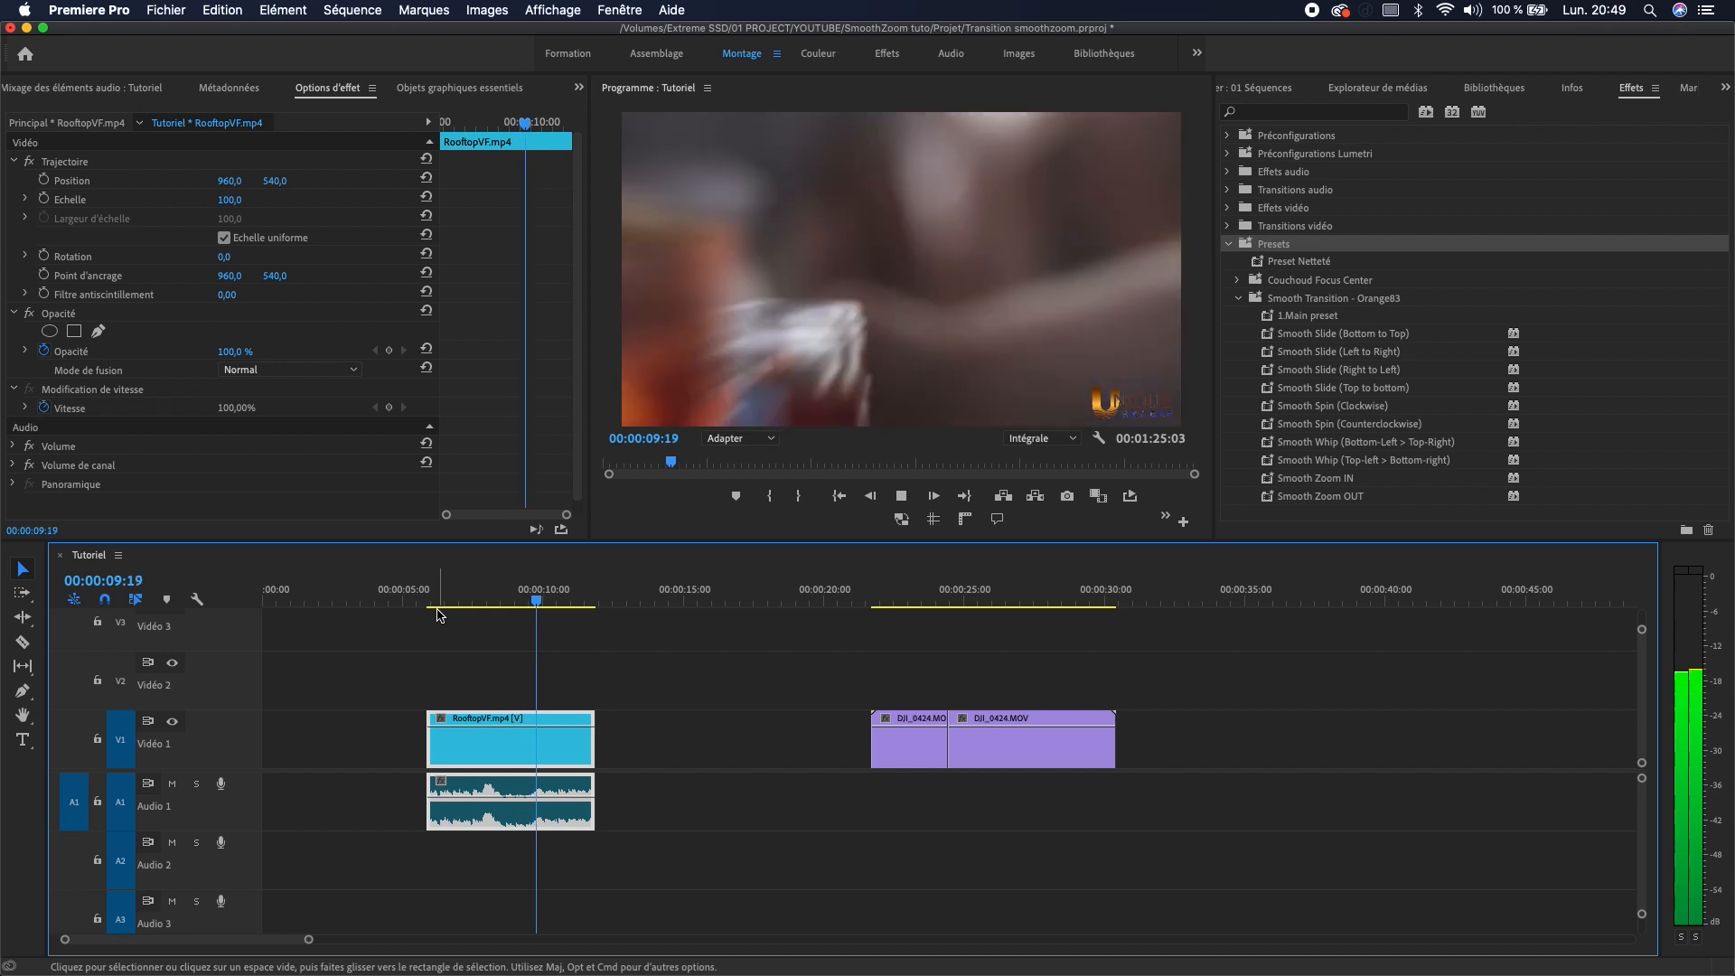
pyautogui.press('space')
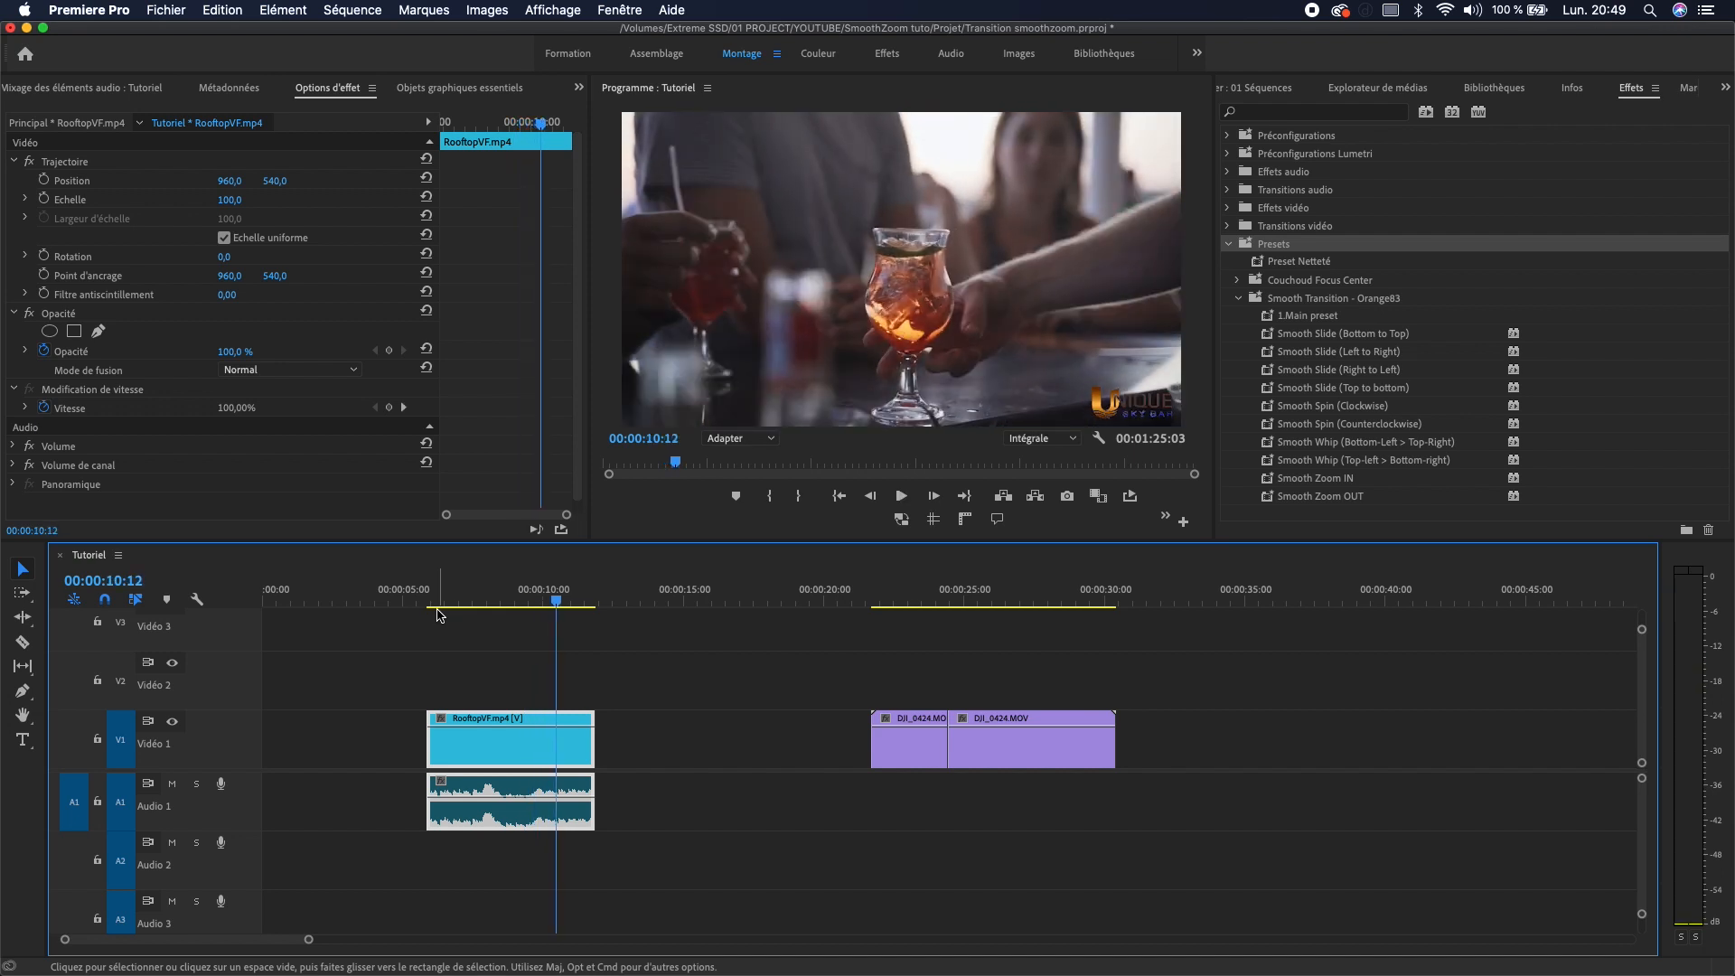
# - Scrub and play across the cut between the two DJI_0424.MOV clips to preview it
pyautogui.moveTo(921, 589); pyautogui.dragTo(935, 636)
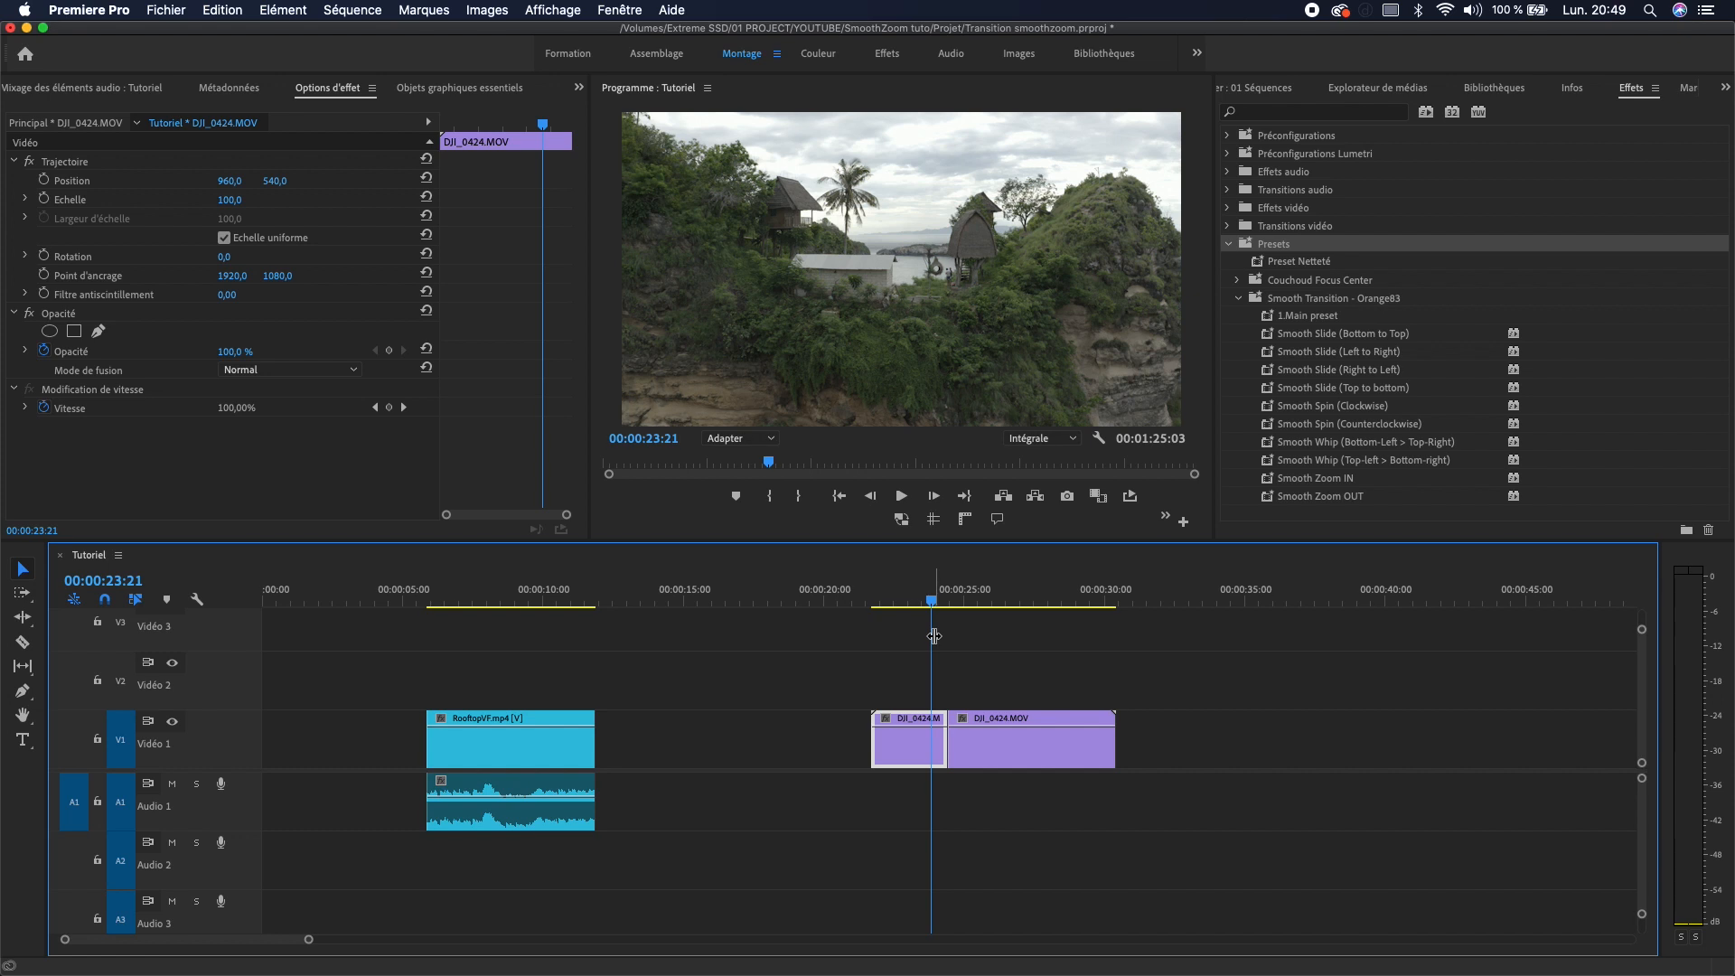
pyautogui.moveTo(495, 615); pyautogui.dragTo(511, 614)
pyautogui.click(945, 622)
pyautogui.press('space')
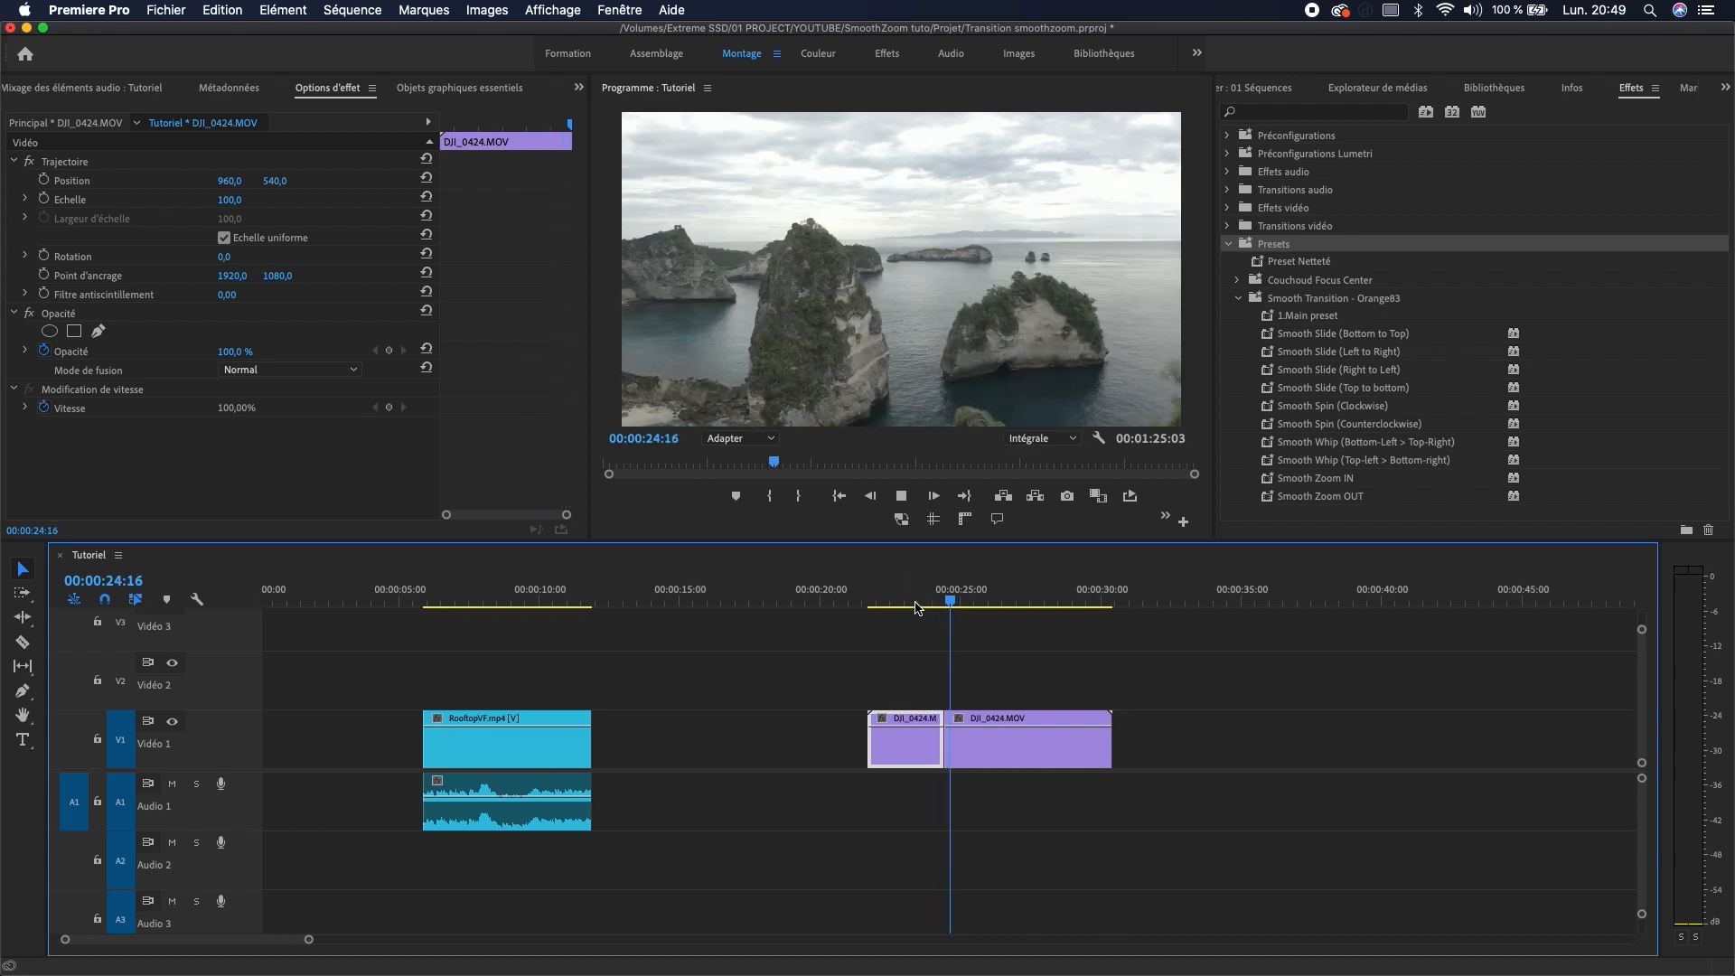
# - Place the Calque d'effets adjustment layer on the Vidéo 2 track, starting at the cut between the two DJI_0424.MOV clips
pyautogui.click(911, 606)
pyautogui.press('Down')
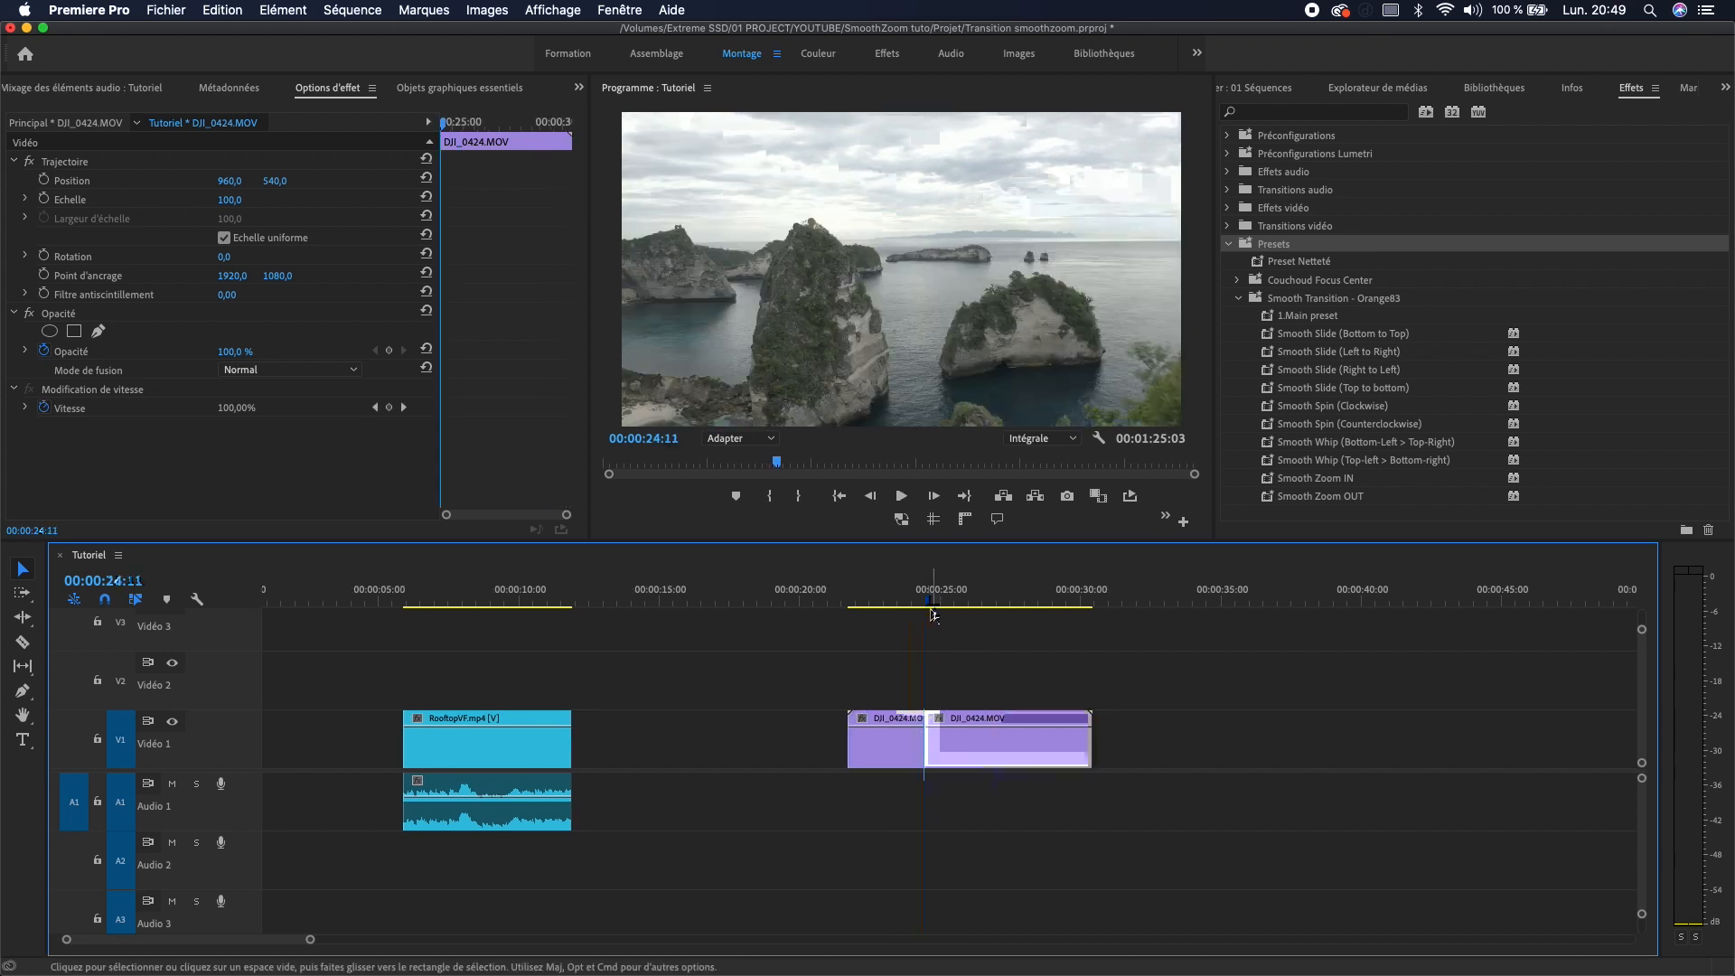
pyautogui.click(1725, 87)
pyautogui.moveTo(1331, 188); pyautogui.dragTo(926, 683)
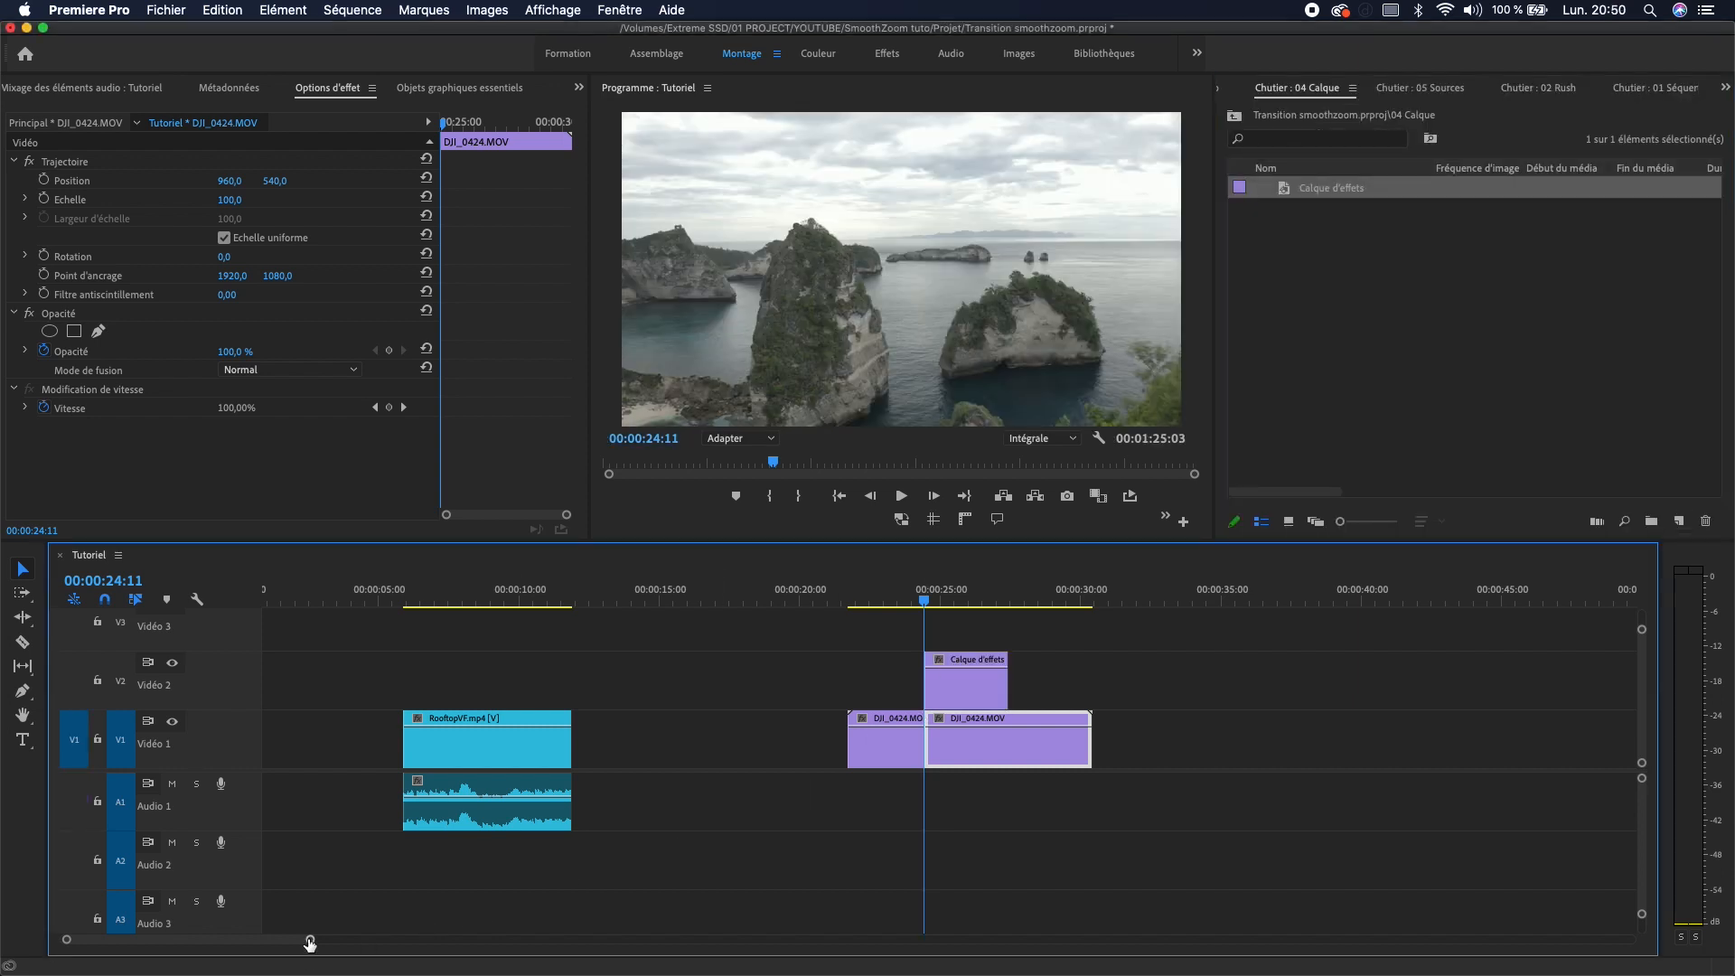
# - Shift the adjustment layer earlier so it starts five frames before the cut, at 00:00:24:06
pyautogui.moveTo(309, 943); pyautogui.dragTo(244, 941)
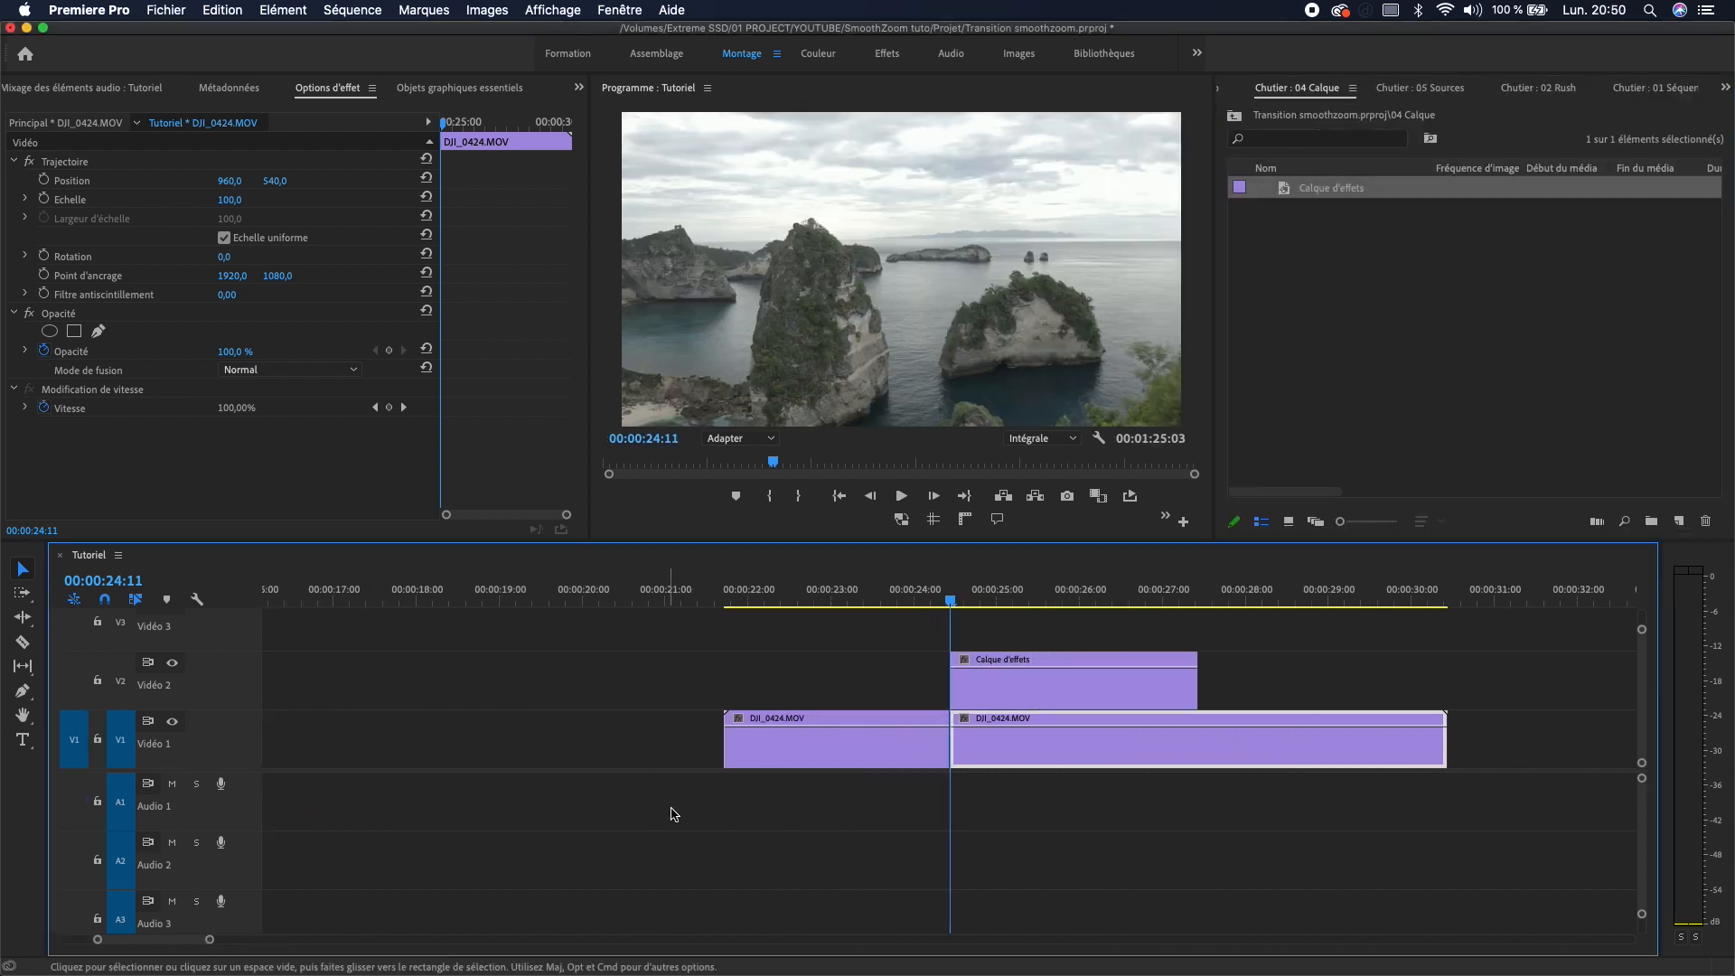
pyautogui.press('Left')
pyautogui.press('Left')
pyautogui.press('Left')
pyautogui.moveTo(991, 693); pyautogui.dragTo(974, 692)
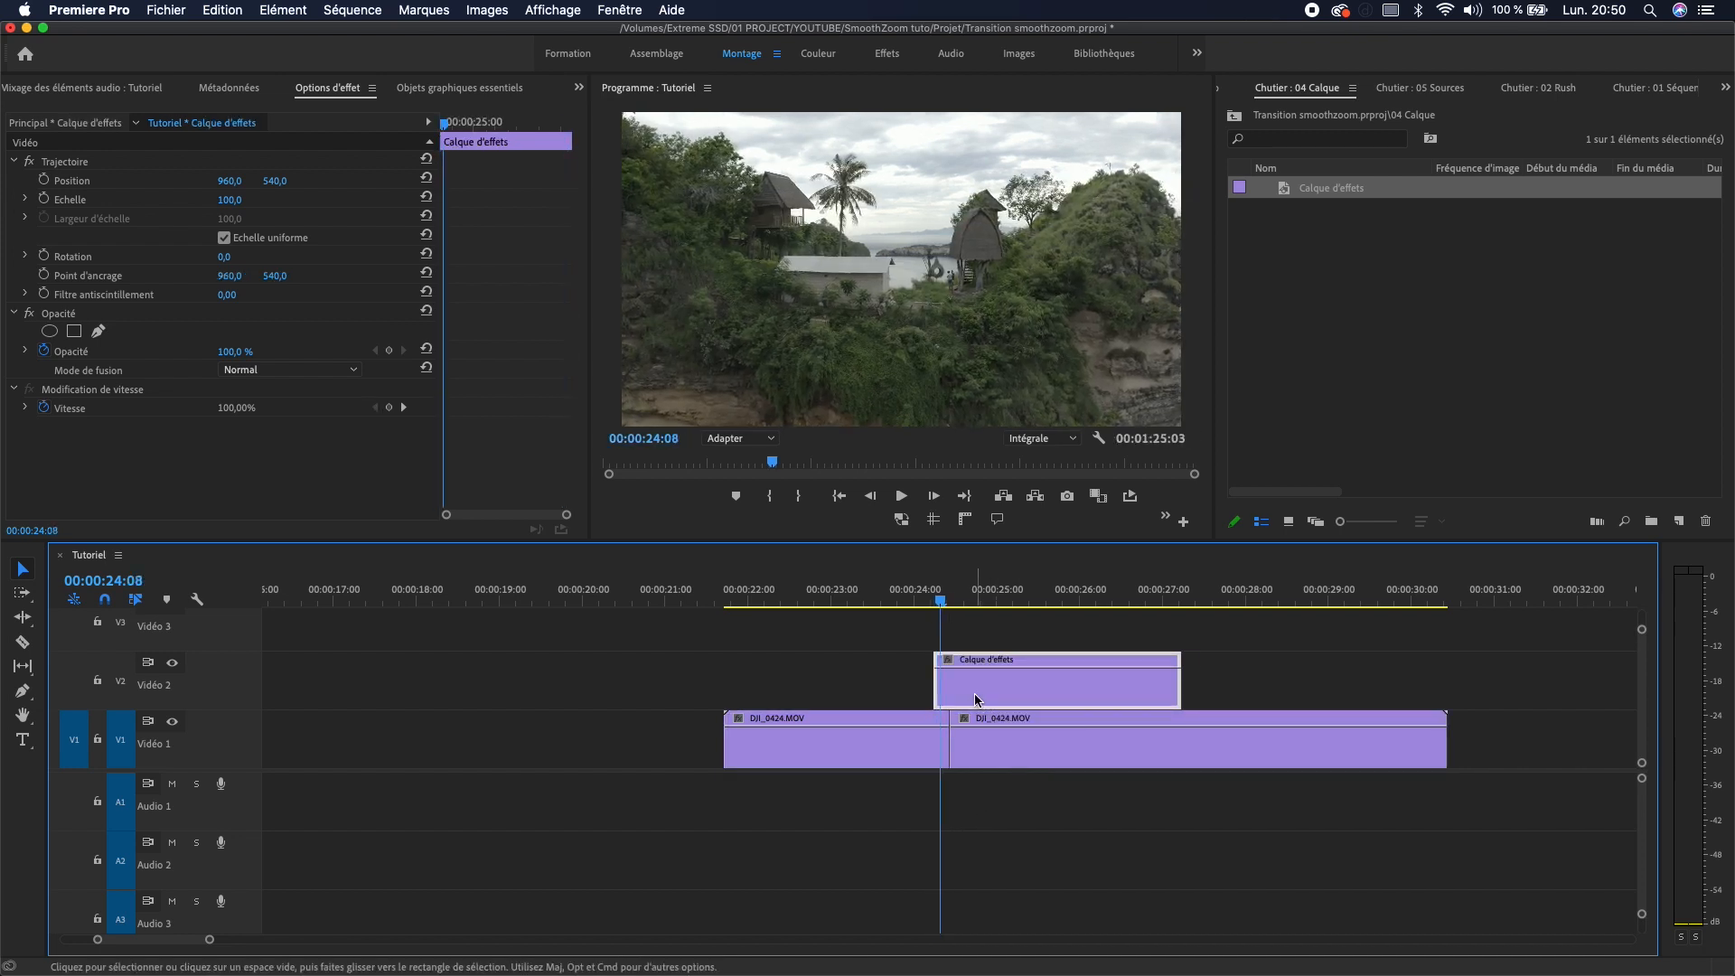
# - Trim the end of the adjustment layer to five frames after the cut, at 00:00:24:16
pyautogui.press('Right')
pyautogui.press('Right')
pyautogui.press('Right')
pyautogui.press('Right')
pyautogui.press('Right')
pyautogui.press('Right')
pyautogui.press('Right')
pyautogui.press('Right')
pyautogui.moveTo(1179, 689); pyautogui.dragTo(964, 690)
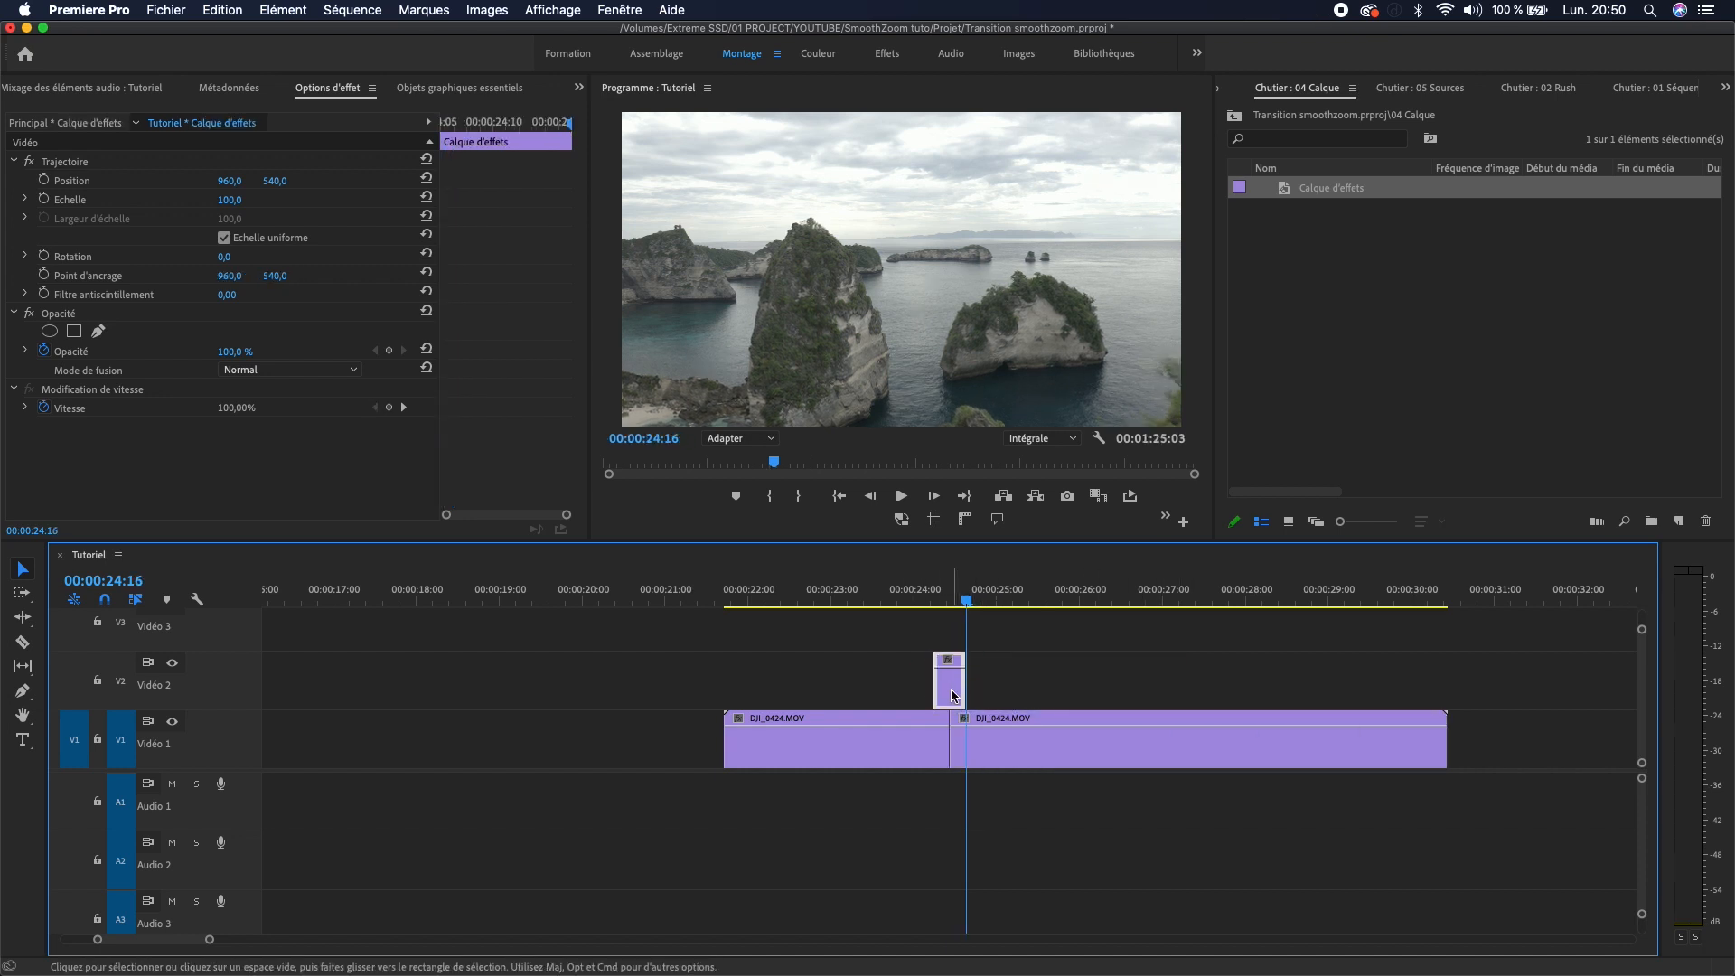
# - Apply the Smooth Zoom IN preset from Smooth Transition - Orange83 to the adjustment layer
pyautogui.click(1725, 88)
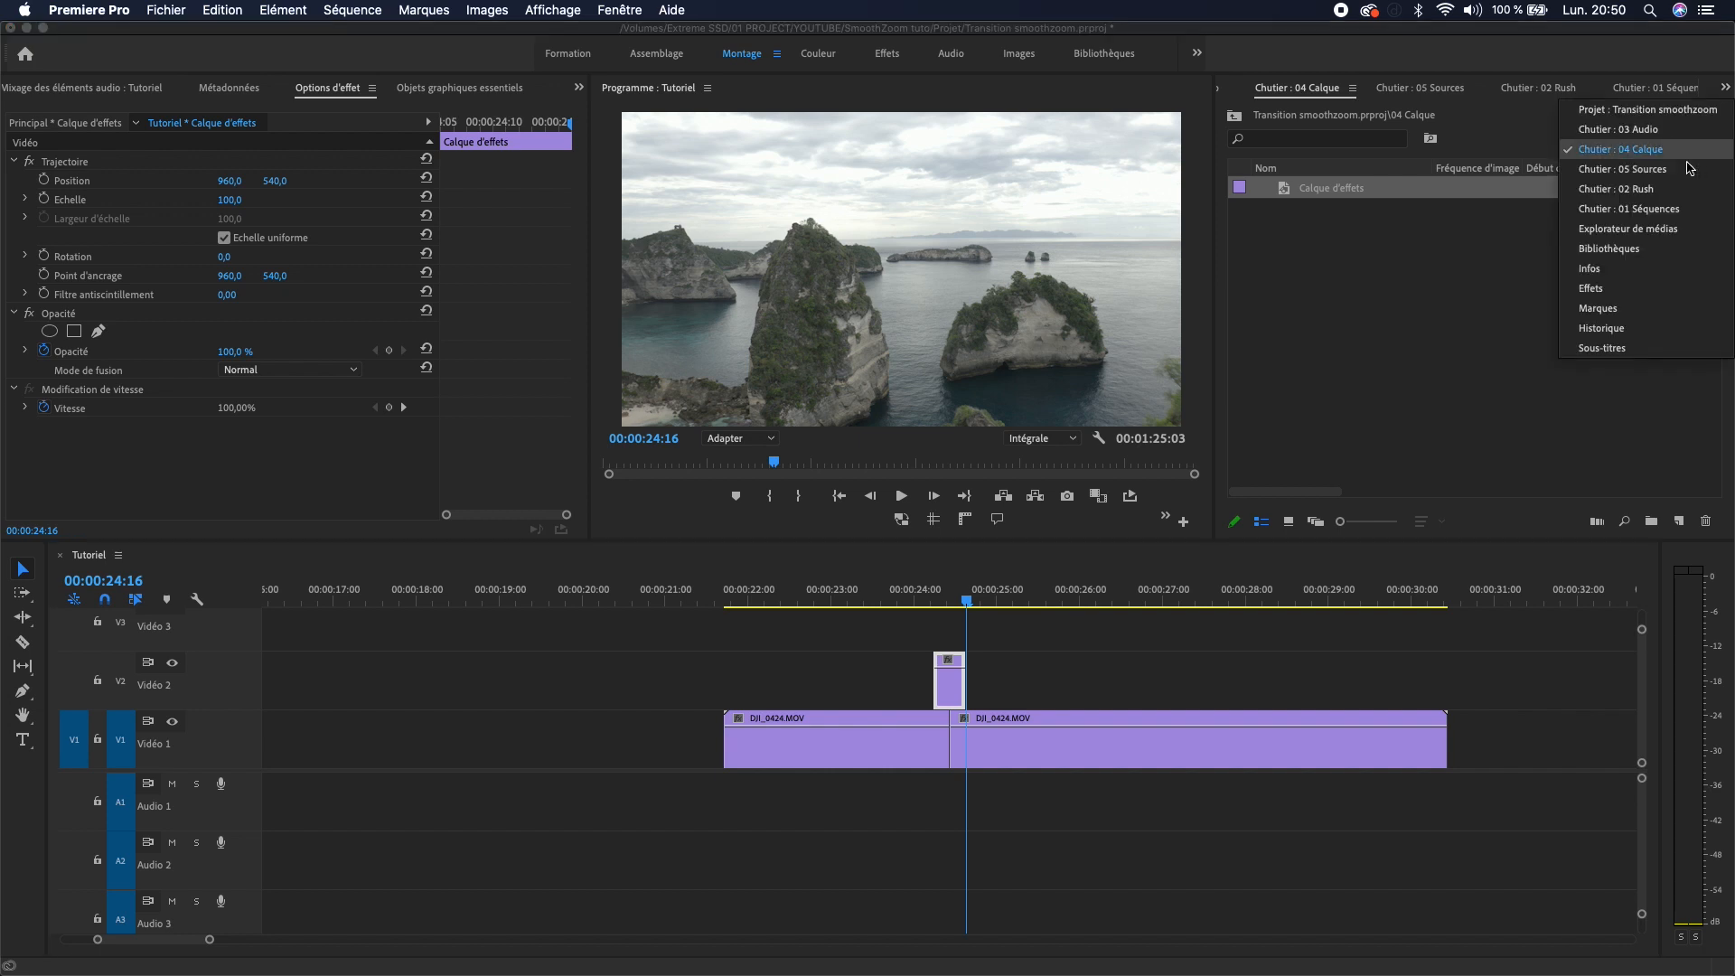
pyautogui.click(1613, 288)
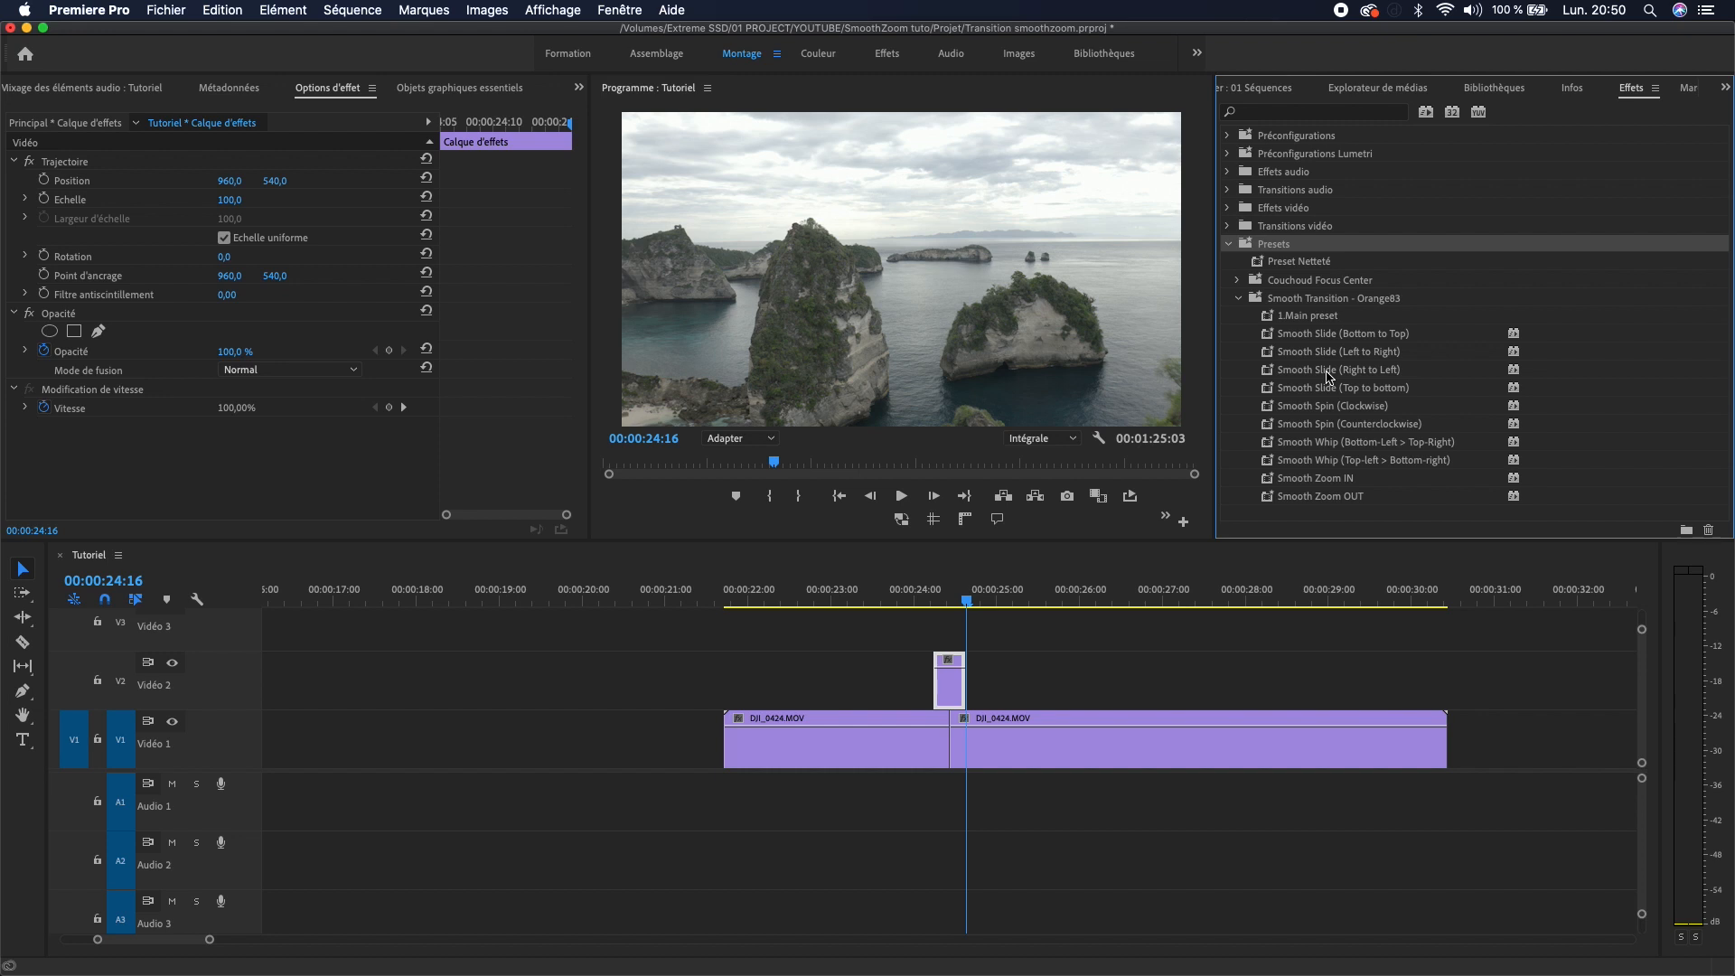
pyautogui.moveTo(1349, 485); pyautogui.dragTo(952, 692)
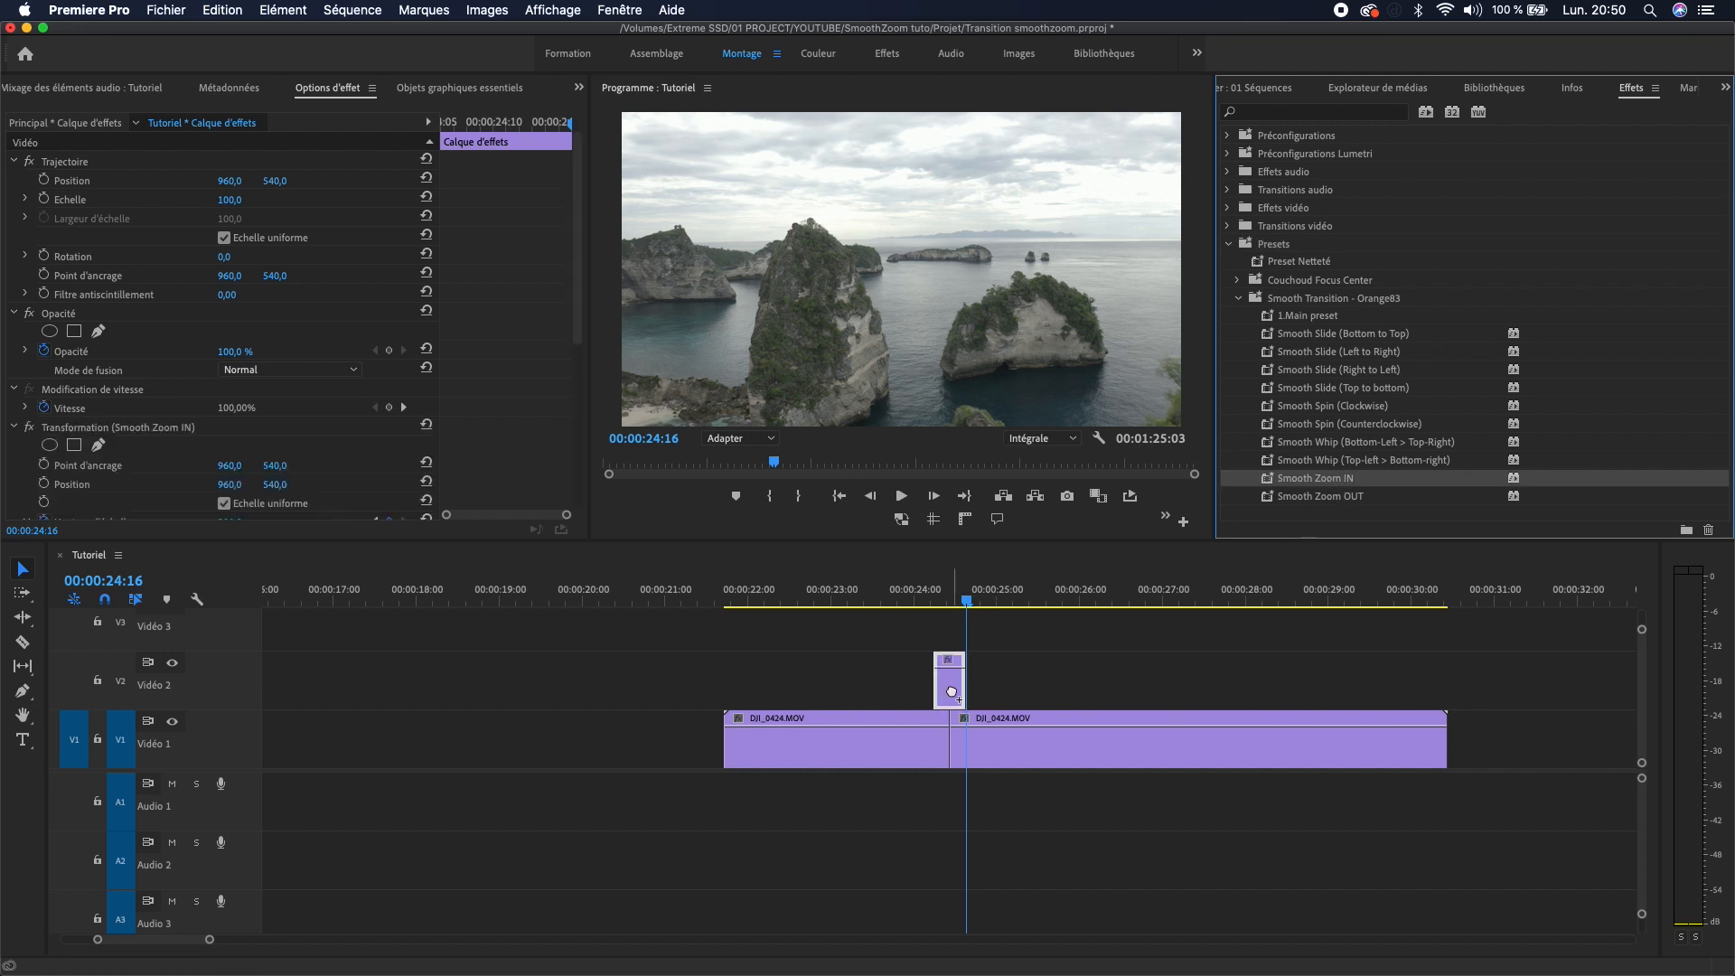
# - Step frame by frame through the cut under the adjustment layer to examine the zoom effect
pyautogui.click(933, 598)
pyautogui.click(912, 597)
pyautogui.press('Right')
pyautogui.press('Right')
pyautogui.press('Right')
pyautogui.press('Right')
pyautogui.press('Right')
pyautogui.press('Right')
pyautogui.press('Right')
pyautogui.press('Right')
pyautogui.press('Right')
pyautogui.press('Right')
pyautogui.press('Right')
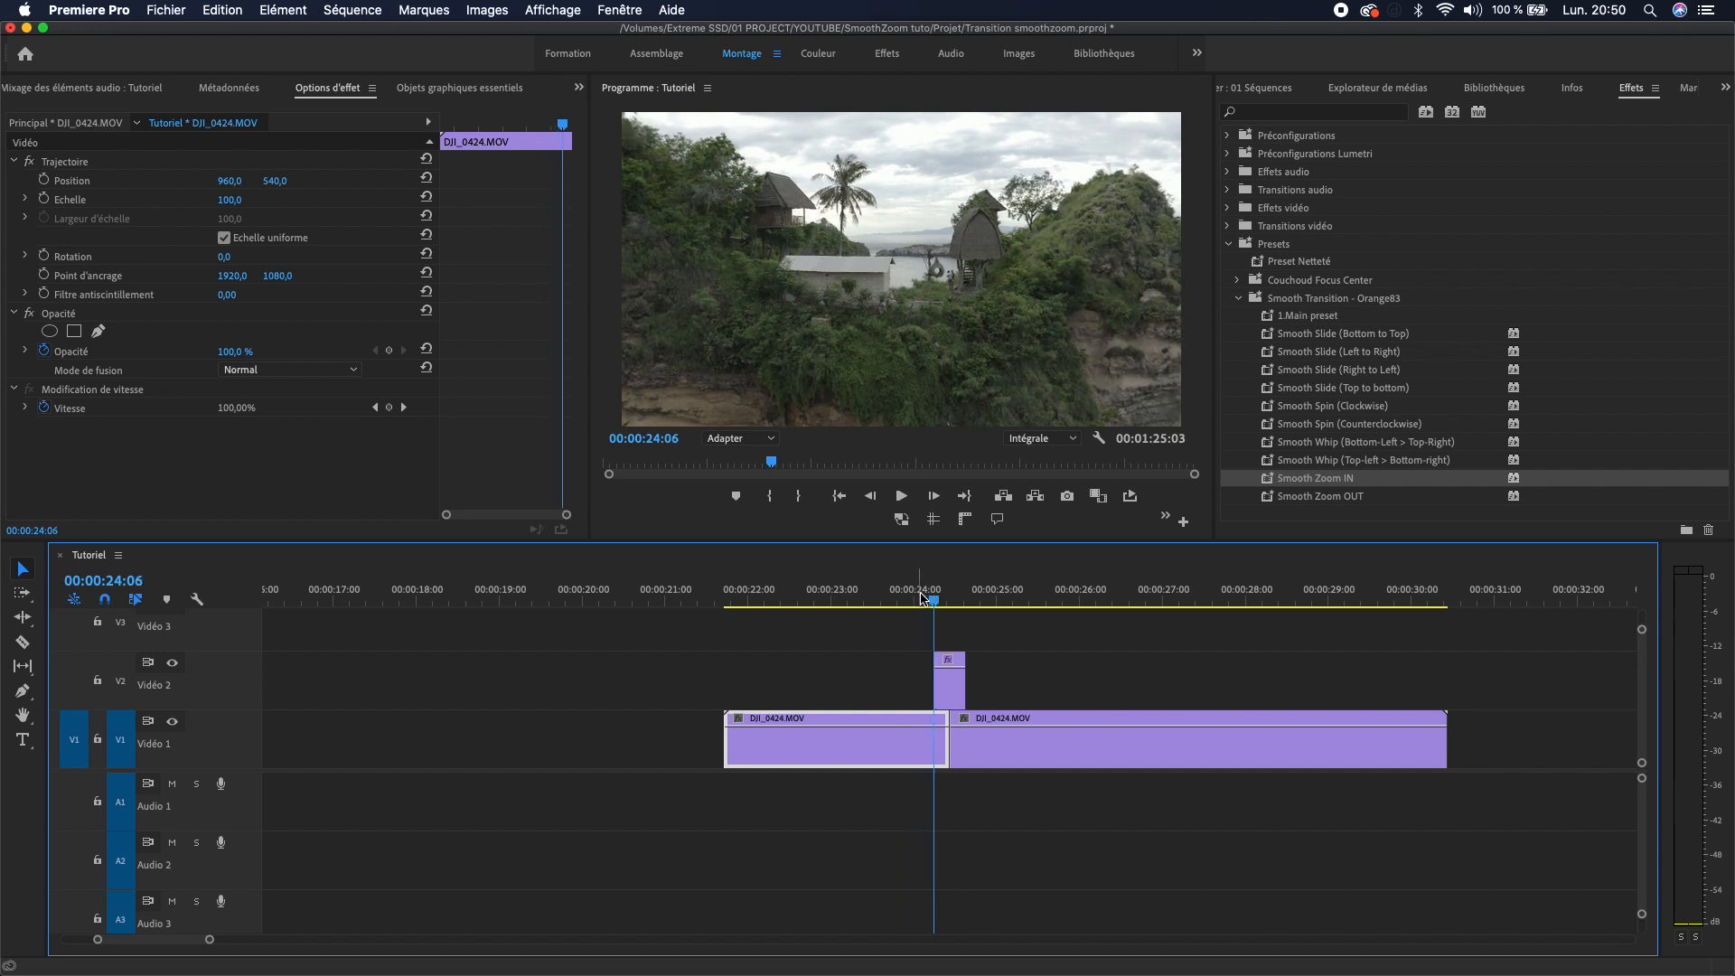
pyautogui.press('Right')
pyautogui.press('Right')
pyautogui.press('Right')
pyautogui.press('Right')
pyautogui.press('Right')
pyautogui.press('Right')
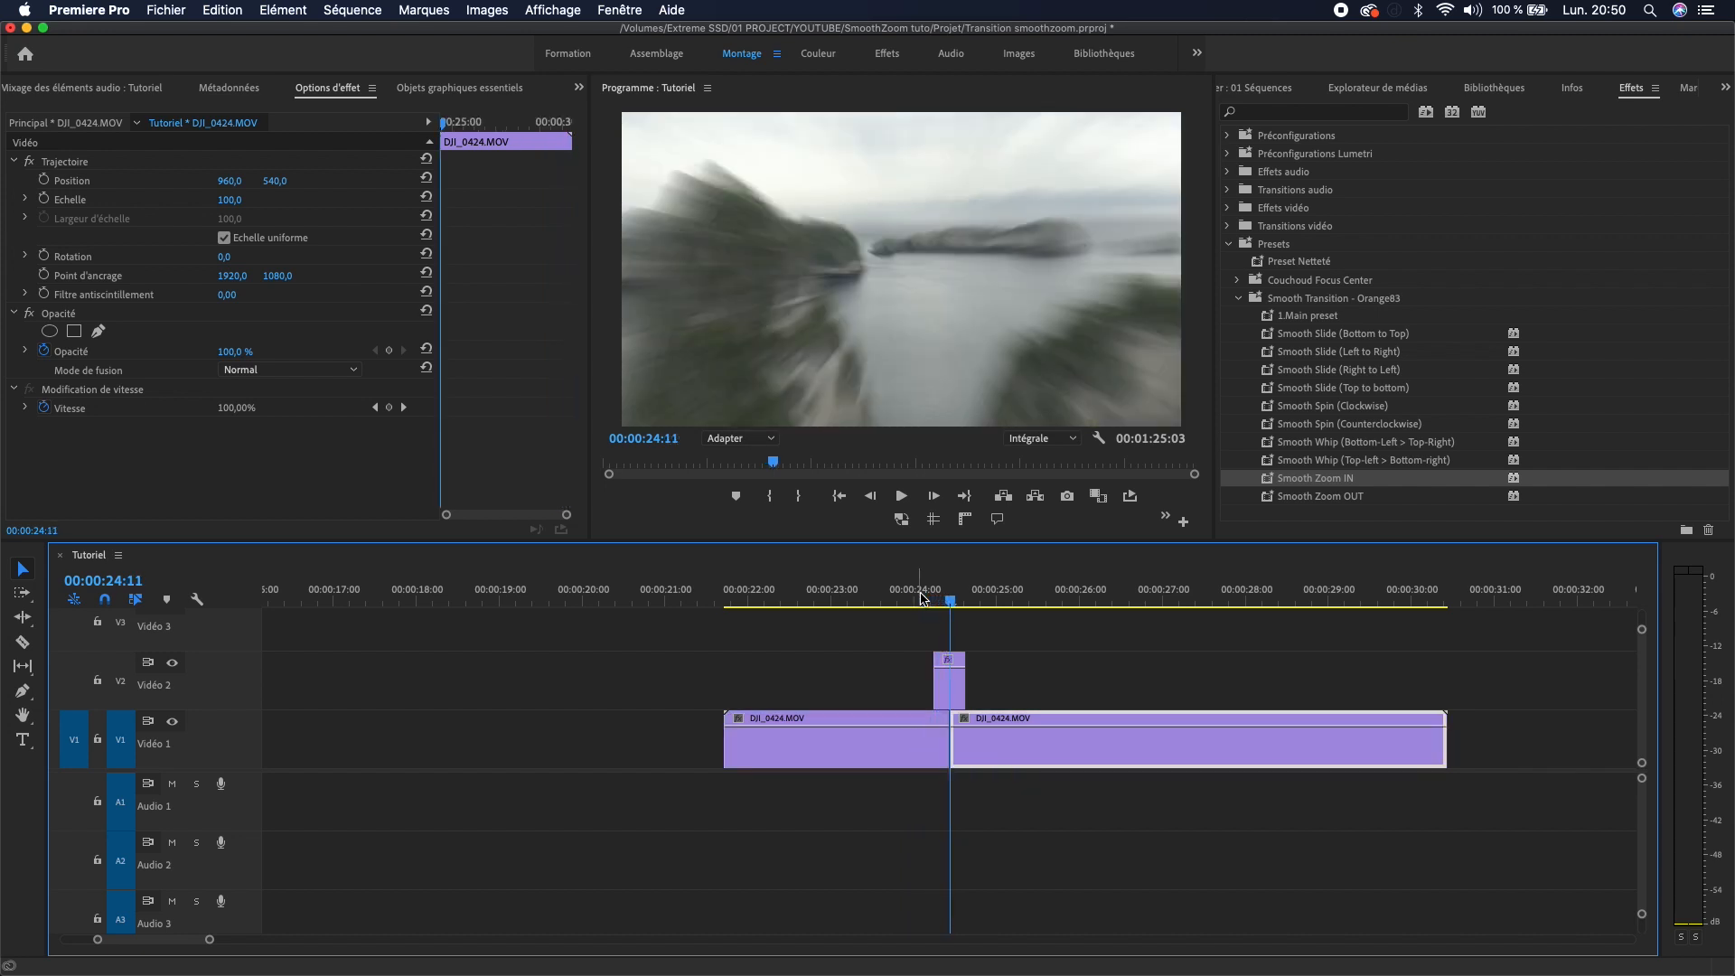
pyautogui.press('Left')
pyautogui.press('Right')
pyautogui.press('Left')
pyautogui.press('Left')
# - Split the second DJI_0424.MOV clip at the adjustment layer's end and apply the 1.Main preset to the short segment under the layer
pyautogui.click(1316, 318)
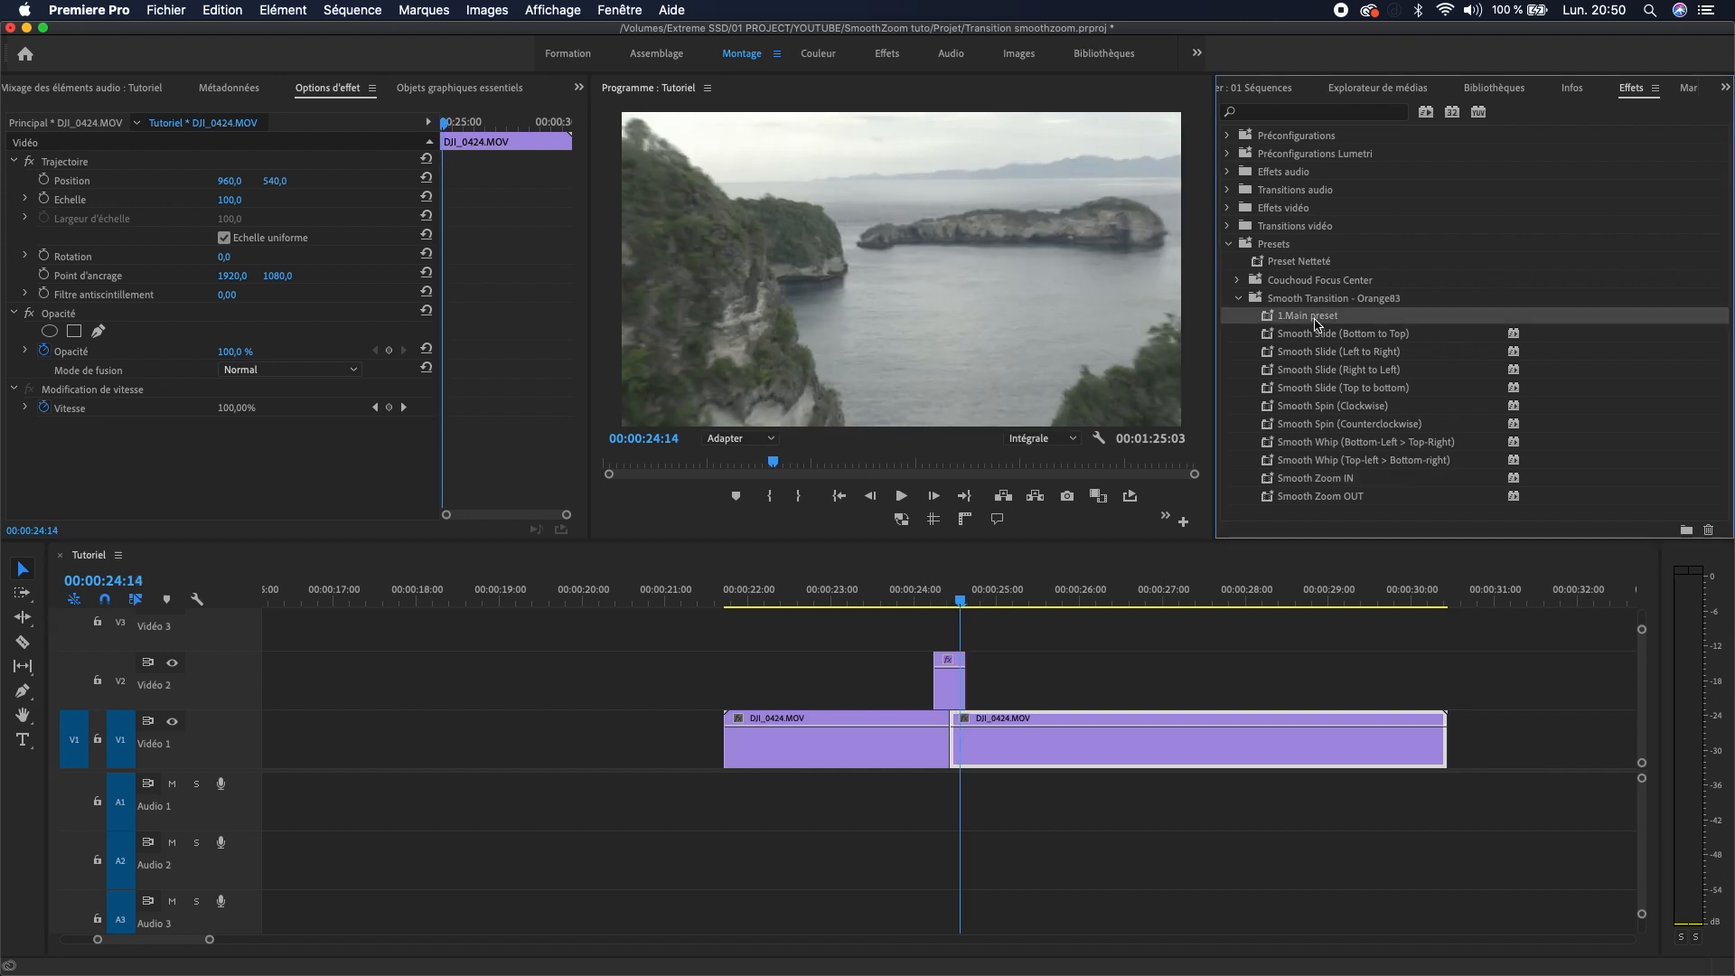
pyautogui.press('c')
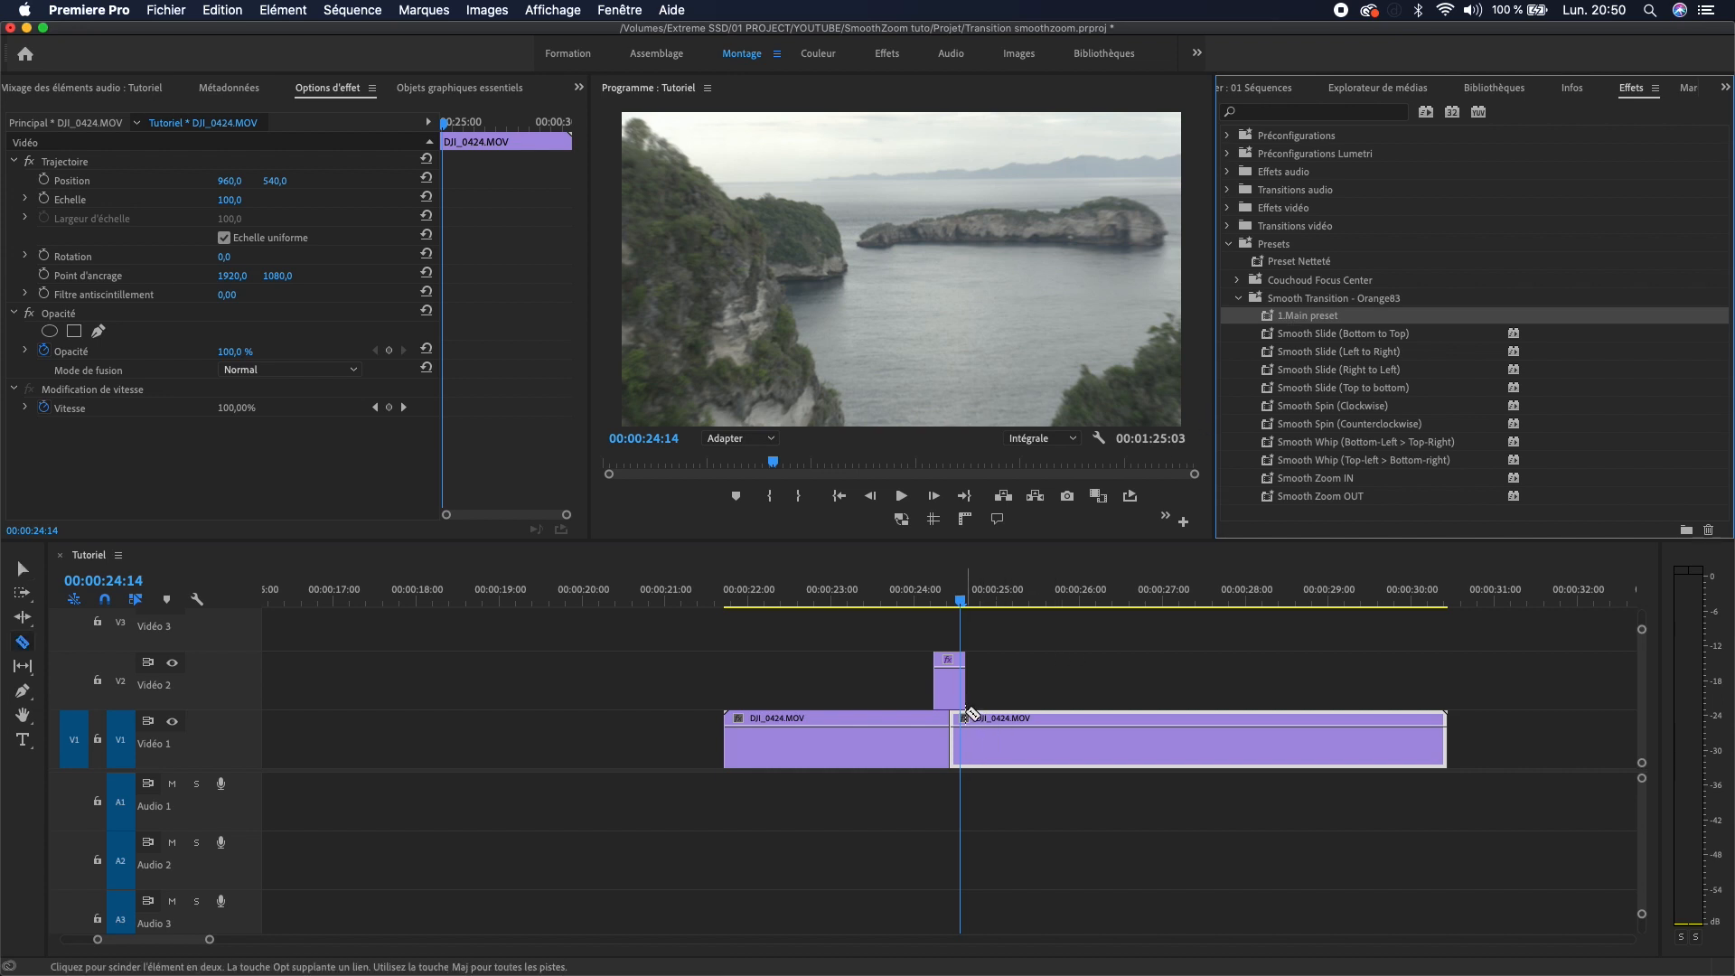
pyautogui.click(967, 728)
pyautogui.press('v')
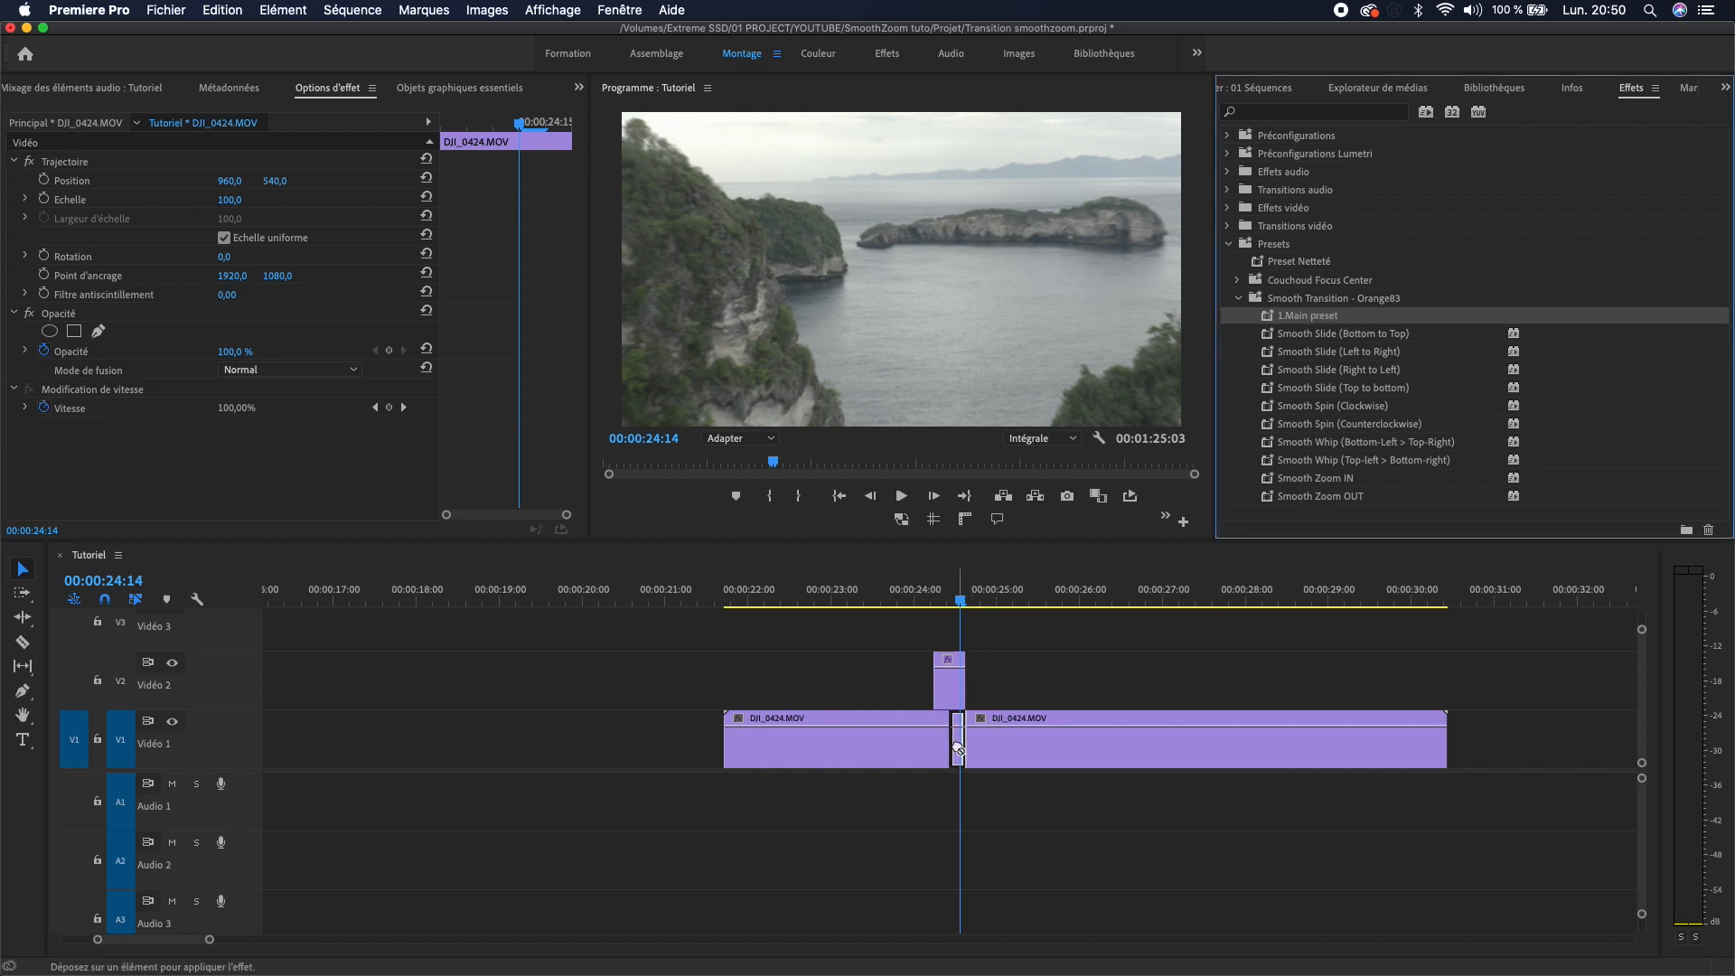
# - Step back and forth frame by frame through the first transition to check the zoom with 1.Main preset applied
pyautogui.click(915, 597)
pyautogui.press('Right')
pyautogui.press('Right')
pyautogui.press('Right')
pyautogui.press('Right')
pyautogui.press('Right')
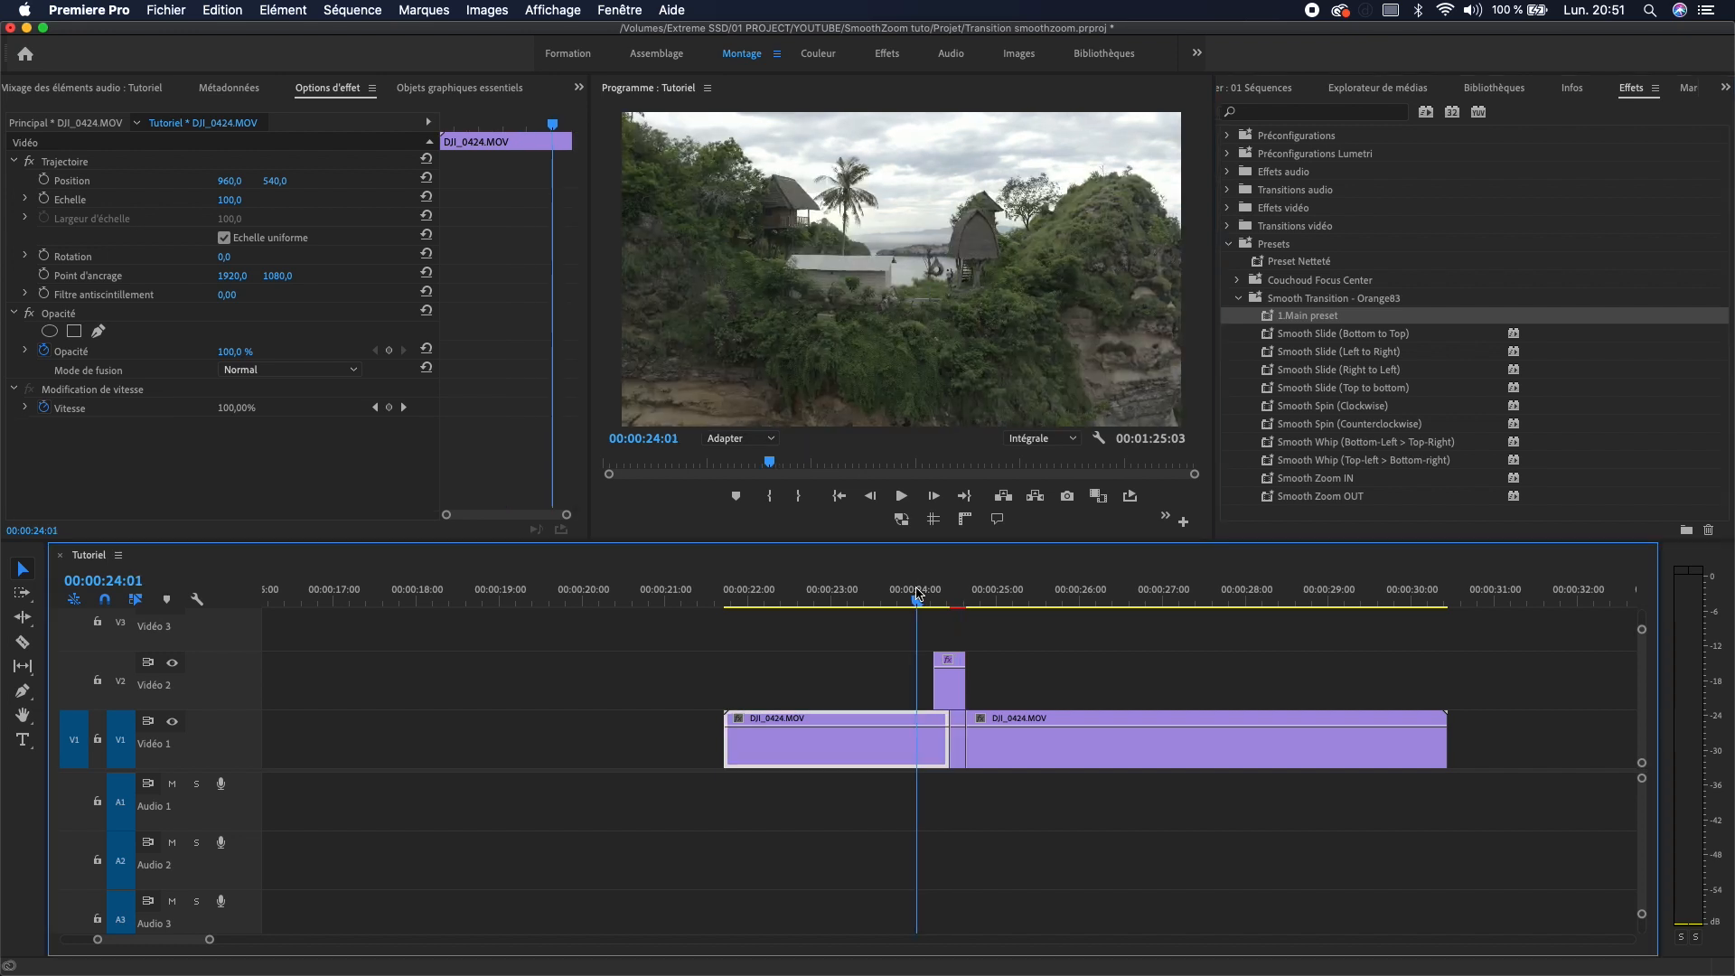
pyautogui.press('Right')
pyautogui.press('Right')
pyautogui.press('Right')
pyautogui.press('Right')
pyautogui.press('Right')
pyautogui.press('Right')
pyautogui.press('Right')
pyautogui.press('Right')
pyautogui.press('Right')
pyautogui.press('Right')
pyautogui.press('Right')
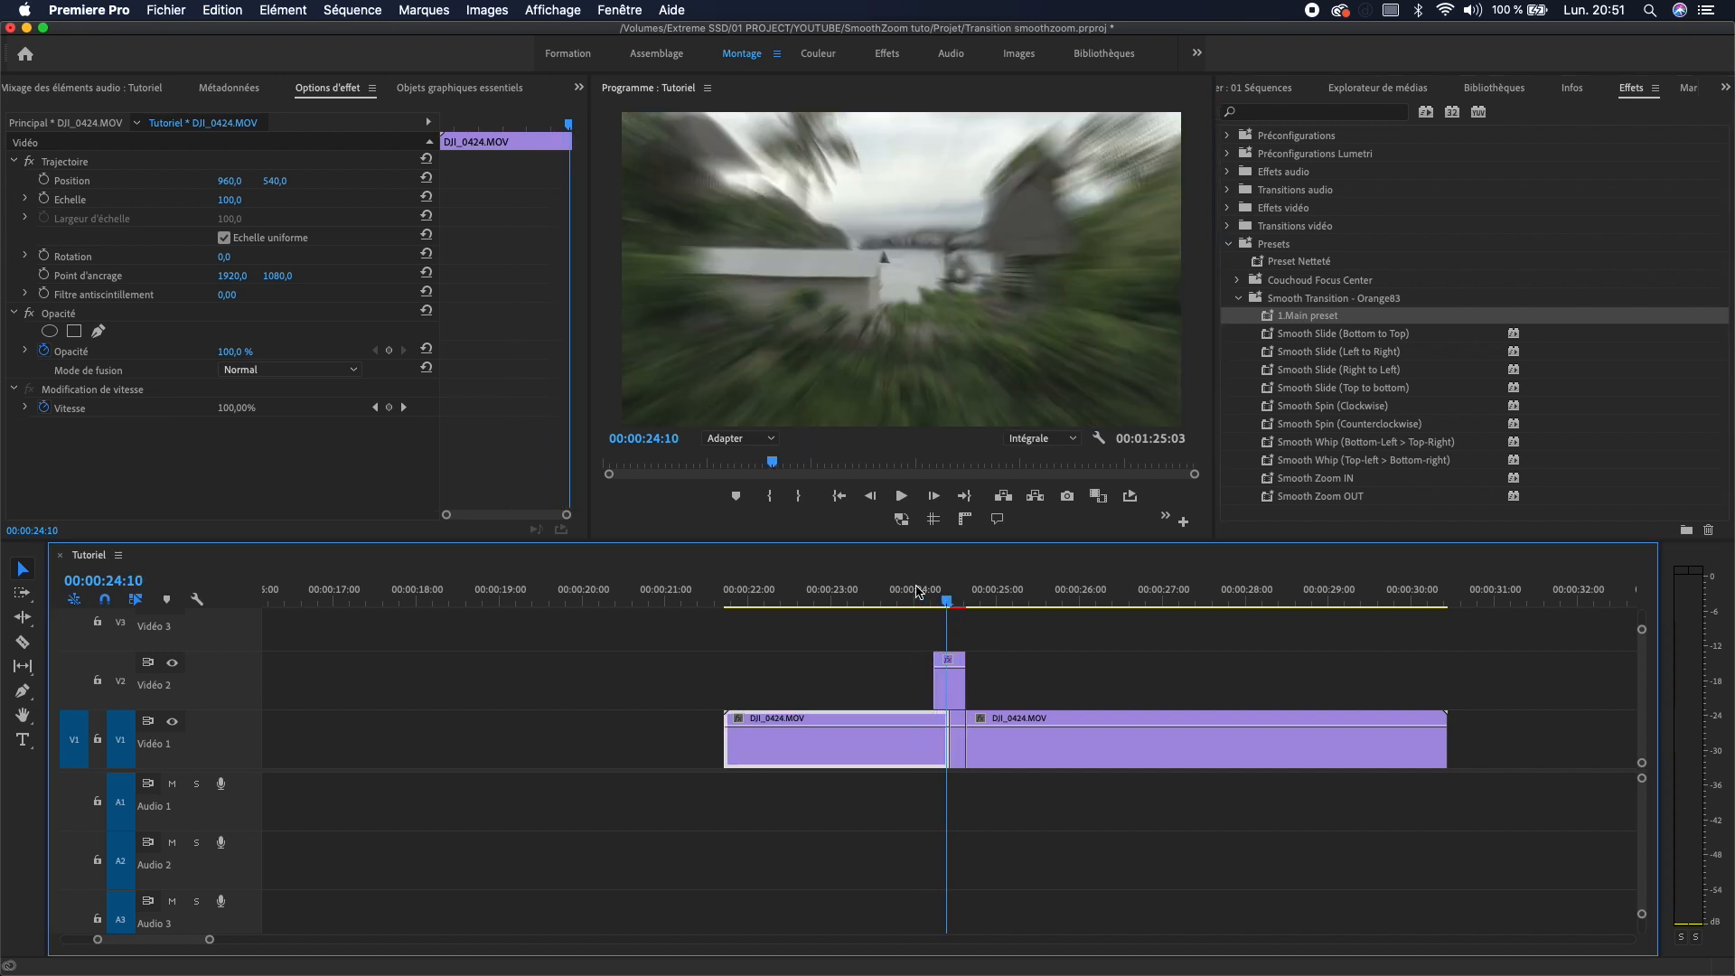
pyautogui.press('Left')
pyautogui.press('Left')
pyautogui.press('Left')
pyautogui.press('Left')
pyautogui.press('Left')
pyautogui.press('Left')
pyautogui.press('Left')
pyautogui.press('Left')
pyautogui.press('Left')
pyautogui.press('Left')
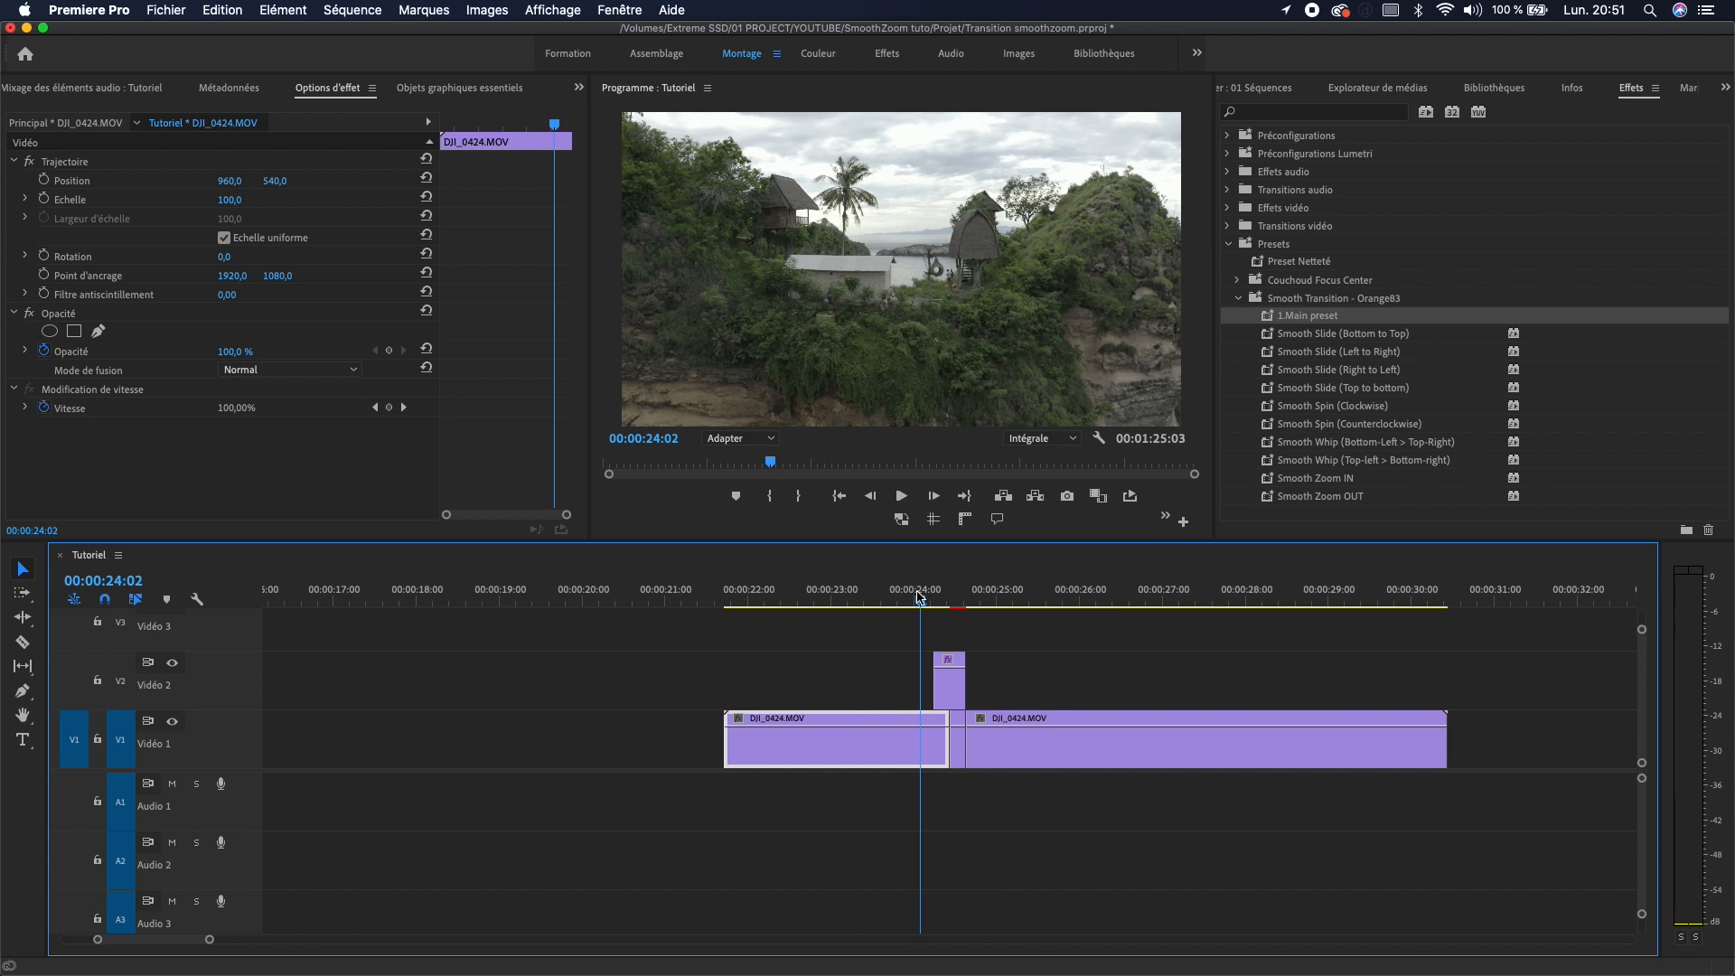
pyautogui.press('Right')
pyautogui.press('Right')
pyautogui.press('Right')
pyautogui.press('Right')
pyautogui.press('Right')
pyautogui.press('Right')
pyautogui.press('Right')
pyautogui.press('Right')
pyautogui.press('Right')
pyautogui.press('Right')
pyautogui.press('Right')
pyautogui.press('Right')
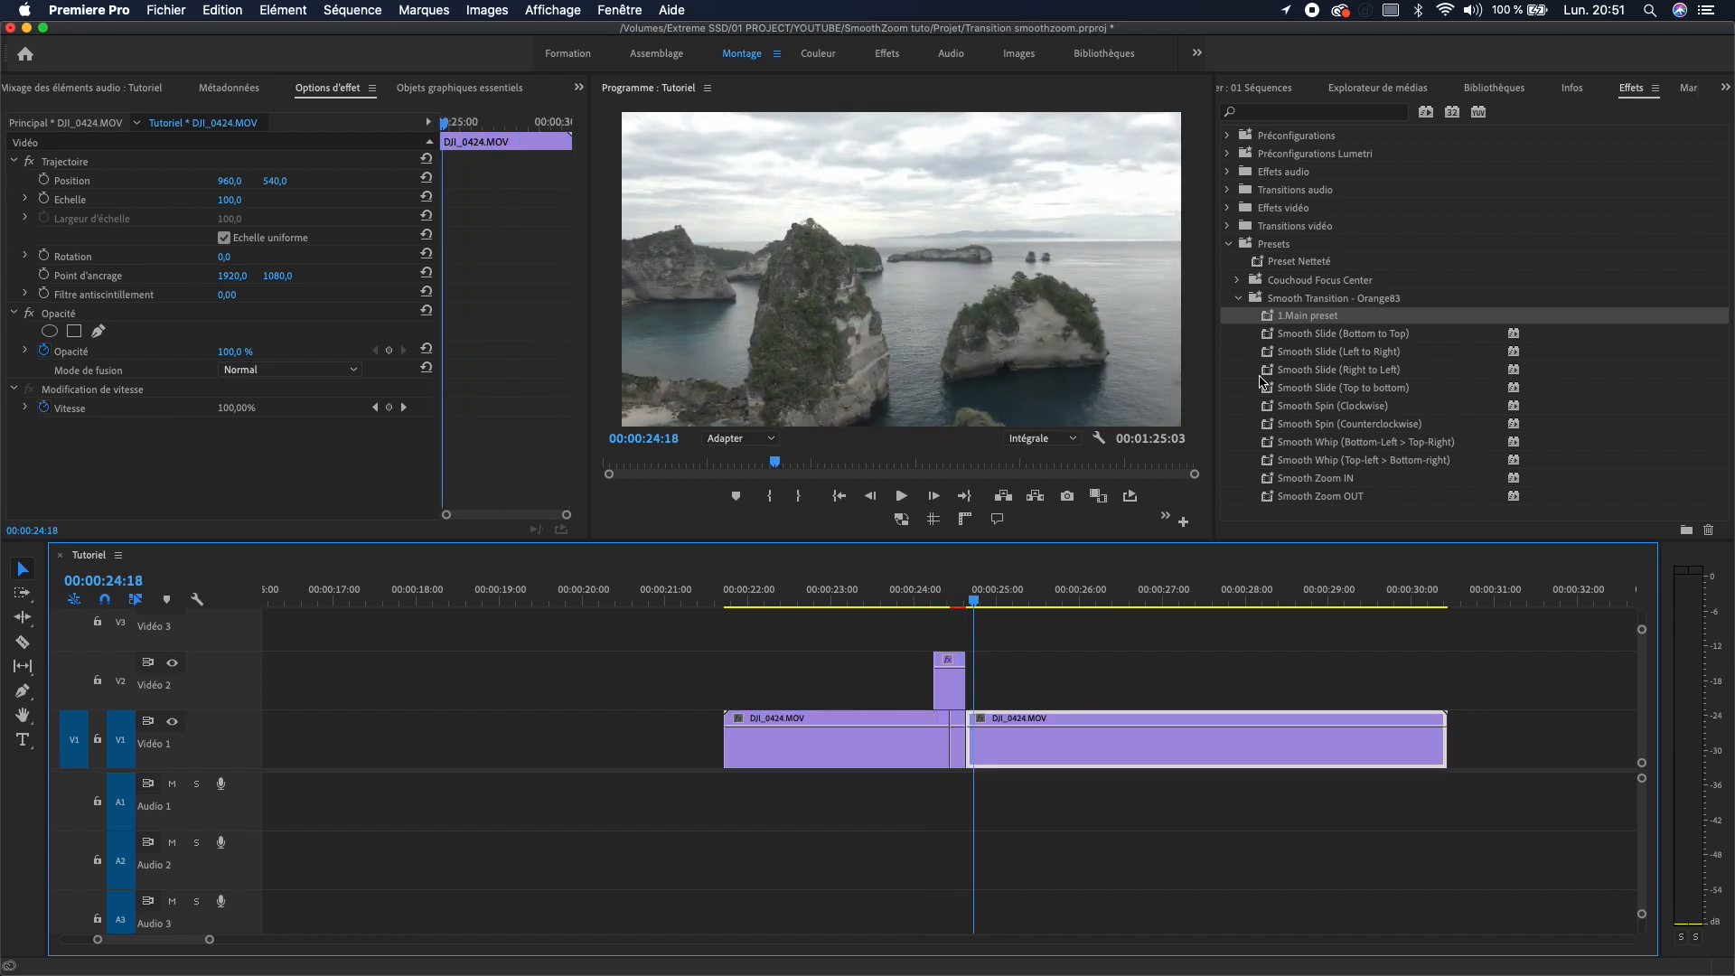
pyautogui.press('Left')
pyautogui.press('Left')
pyautogui.press('Left')
pyautogui.press('Left')
pyautogui.press('Left')
pyautogui.press('Left')
pyautogui.press('Left')
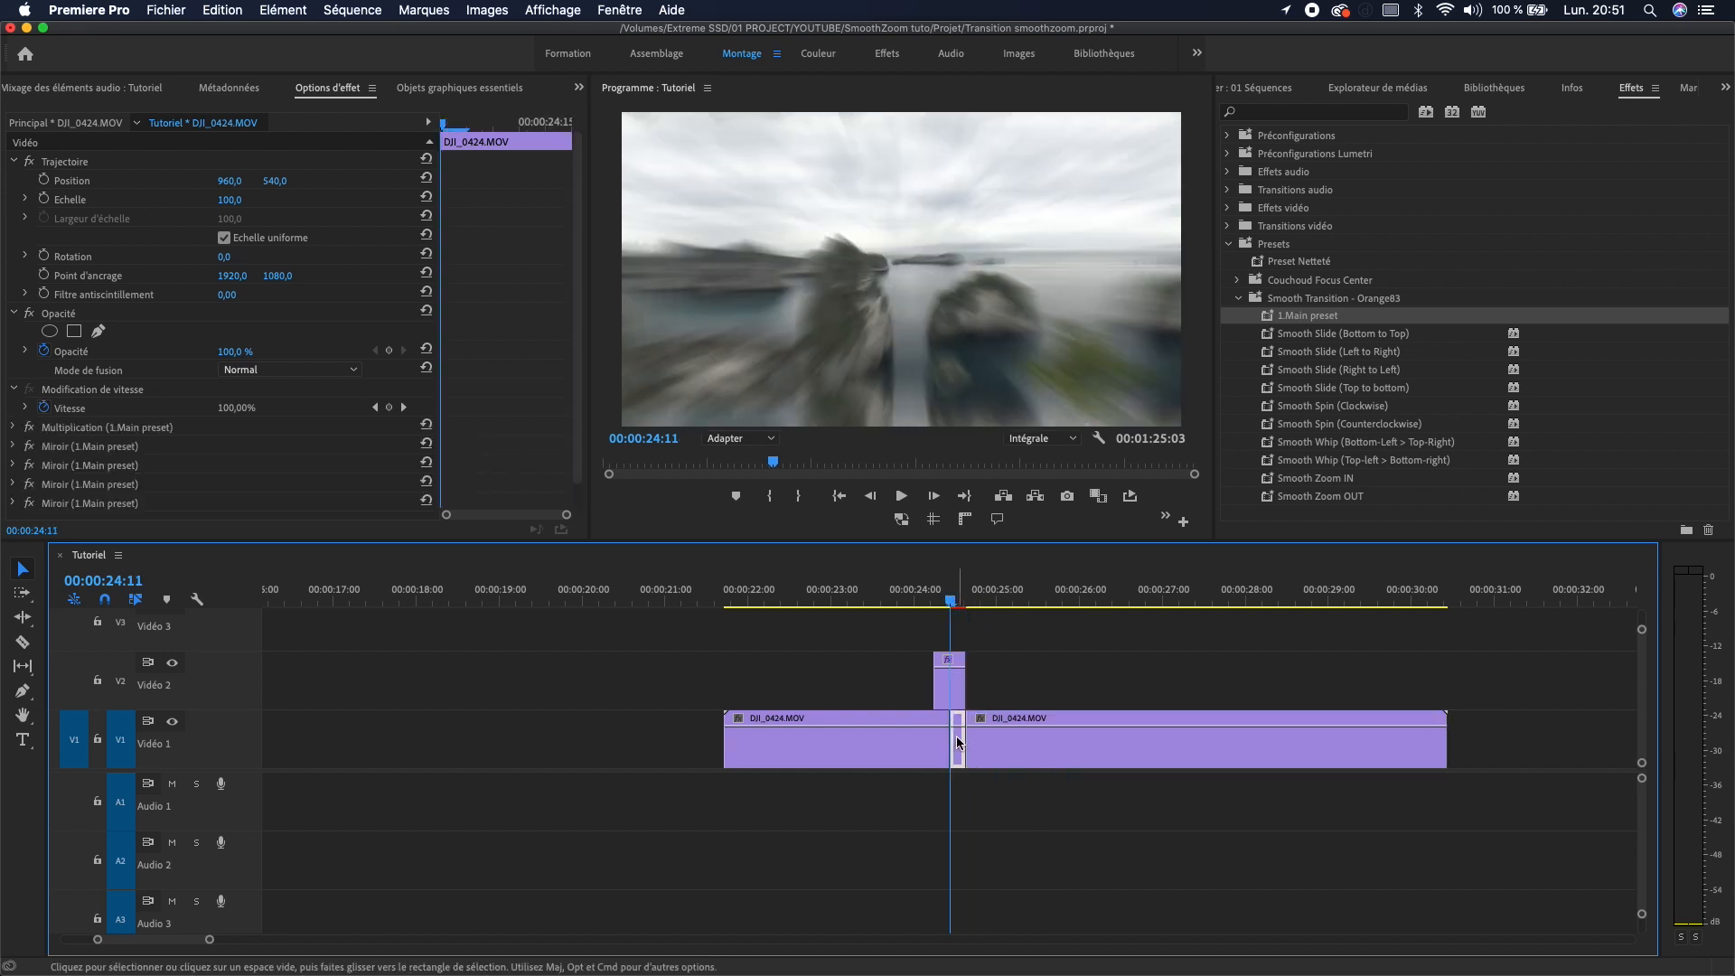
# - Split the first DJI_0424.MOV clip at the adjustment layer's start, isolating the short segment before the cut
pyautogui.moveTo(207, 943); pyautogui.dragTo(135, 941)
pyautogui.click(860, 746)
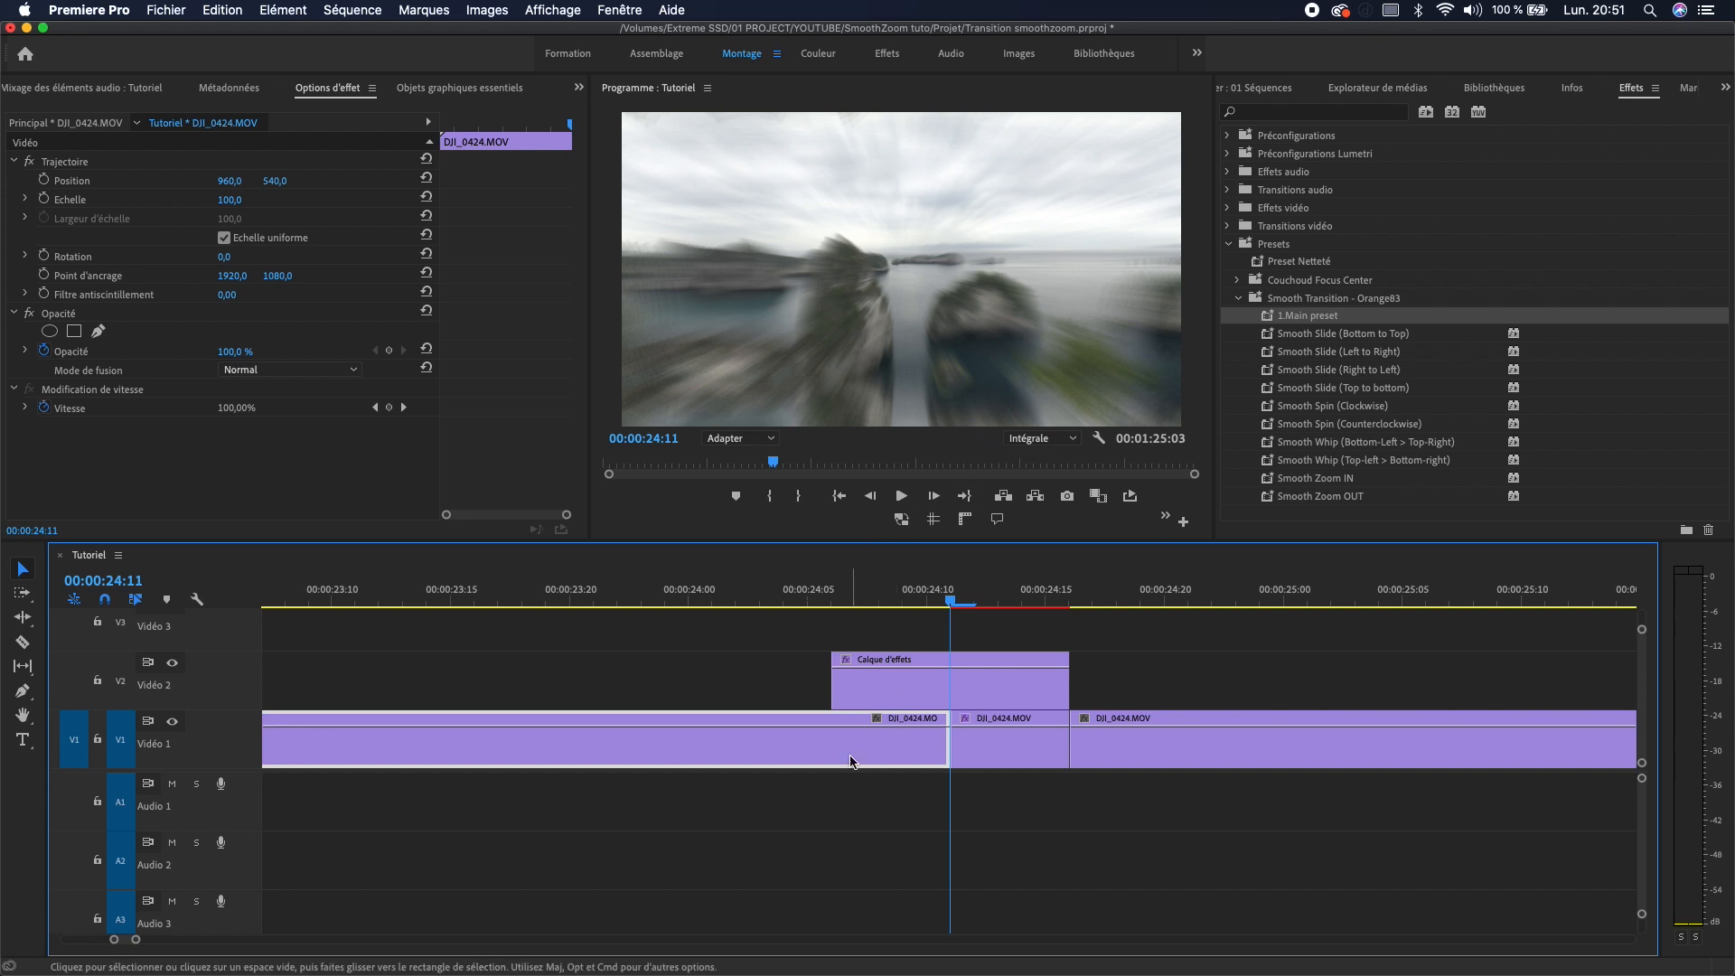
pyautogui.click(834, 733)
pyautogui.press('v')
pyautogui.click(912, 749)
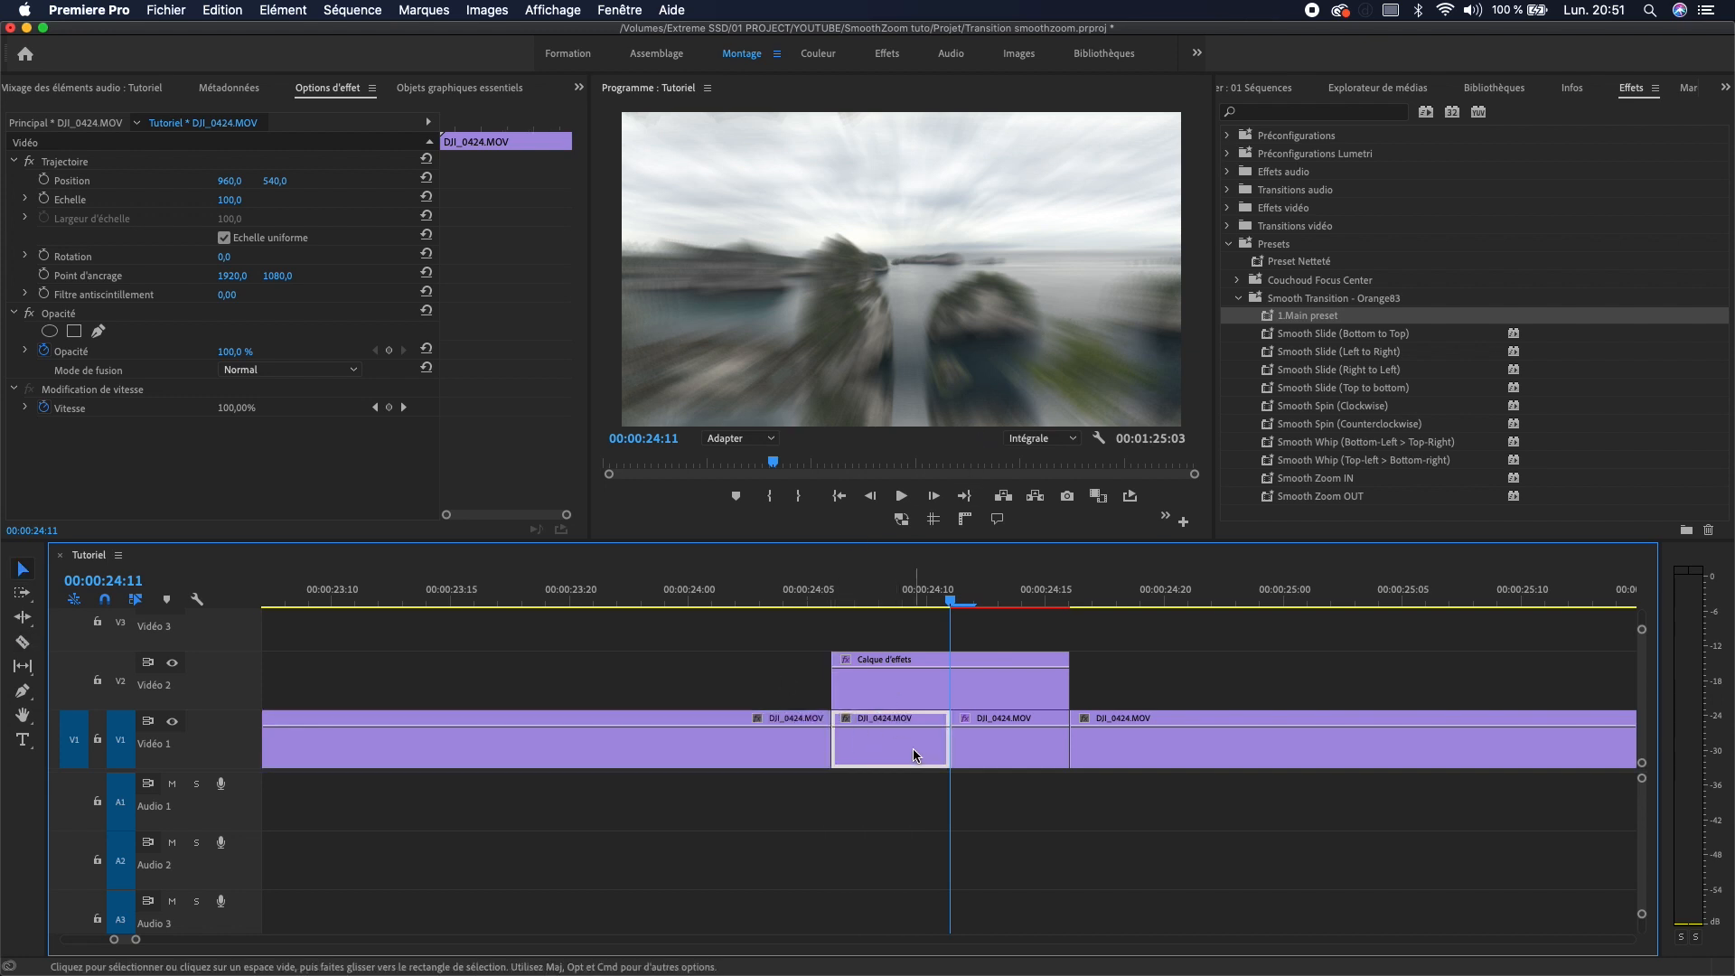
pyautogui.moveTo(1309, 318); pyautogui.dragTo(983, 640)
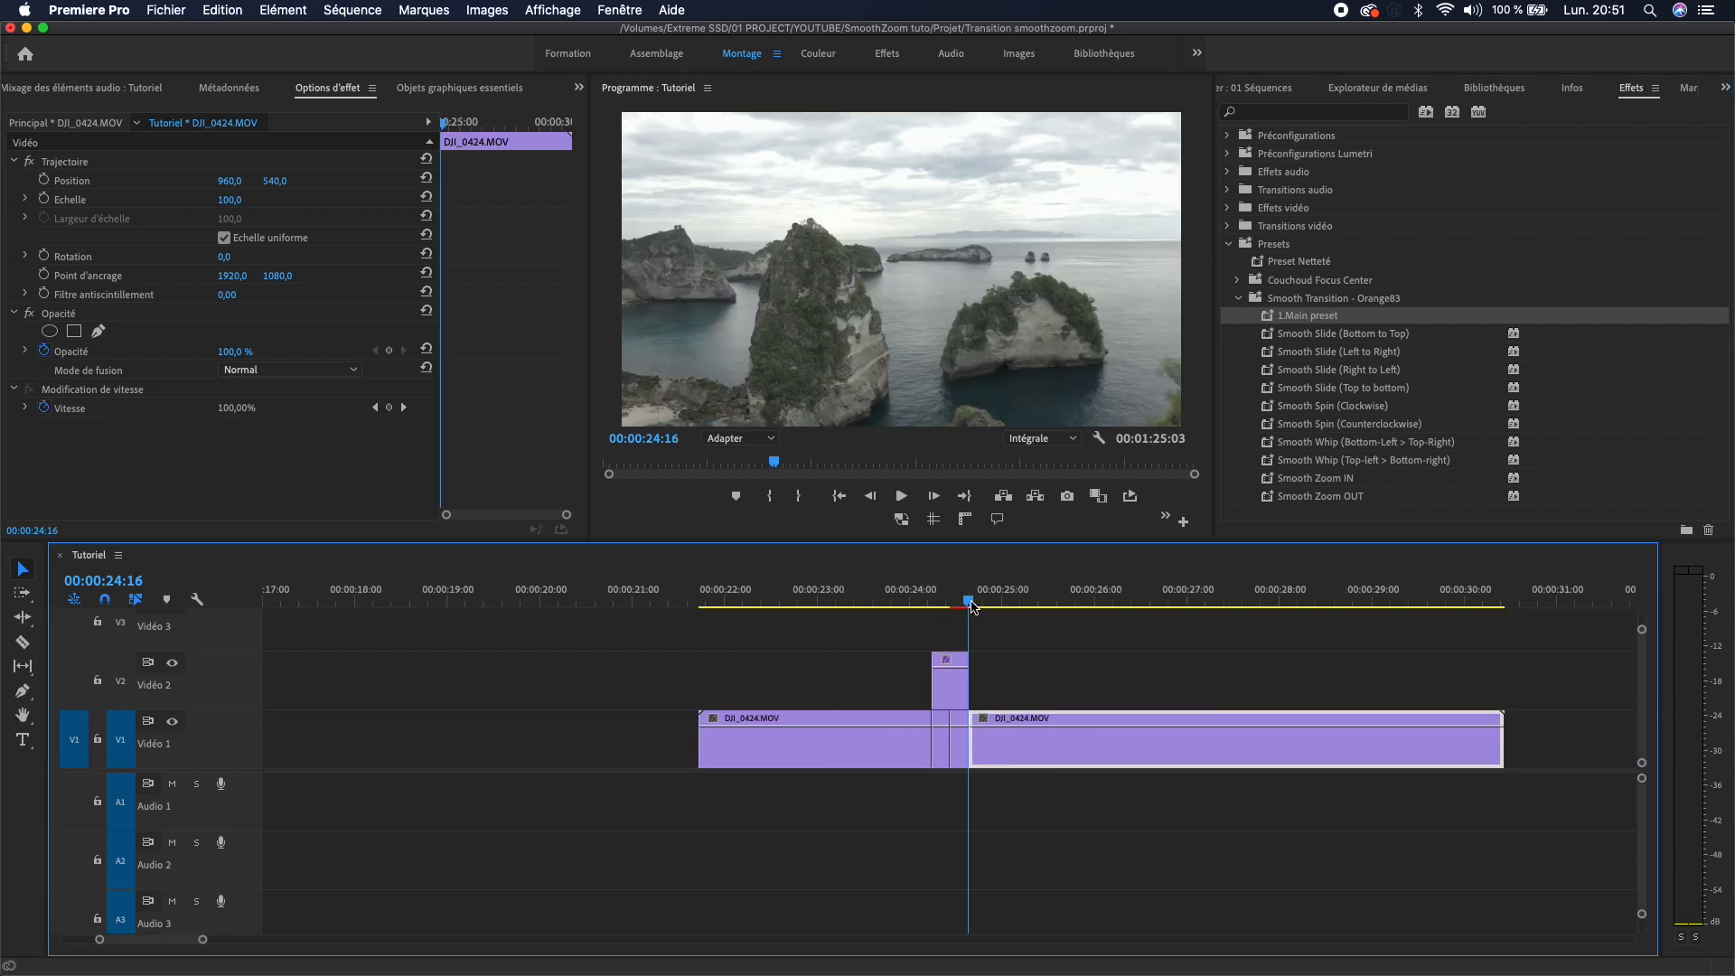
# - Split the long DJI_0424.MOV clip after the first transition at 00:00:25:22
pyautogui.moveTo(968, 603); pyautogui.dragTo(1088, 619)
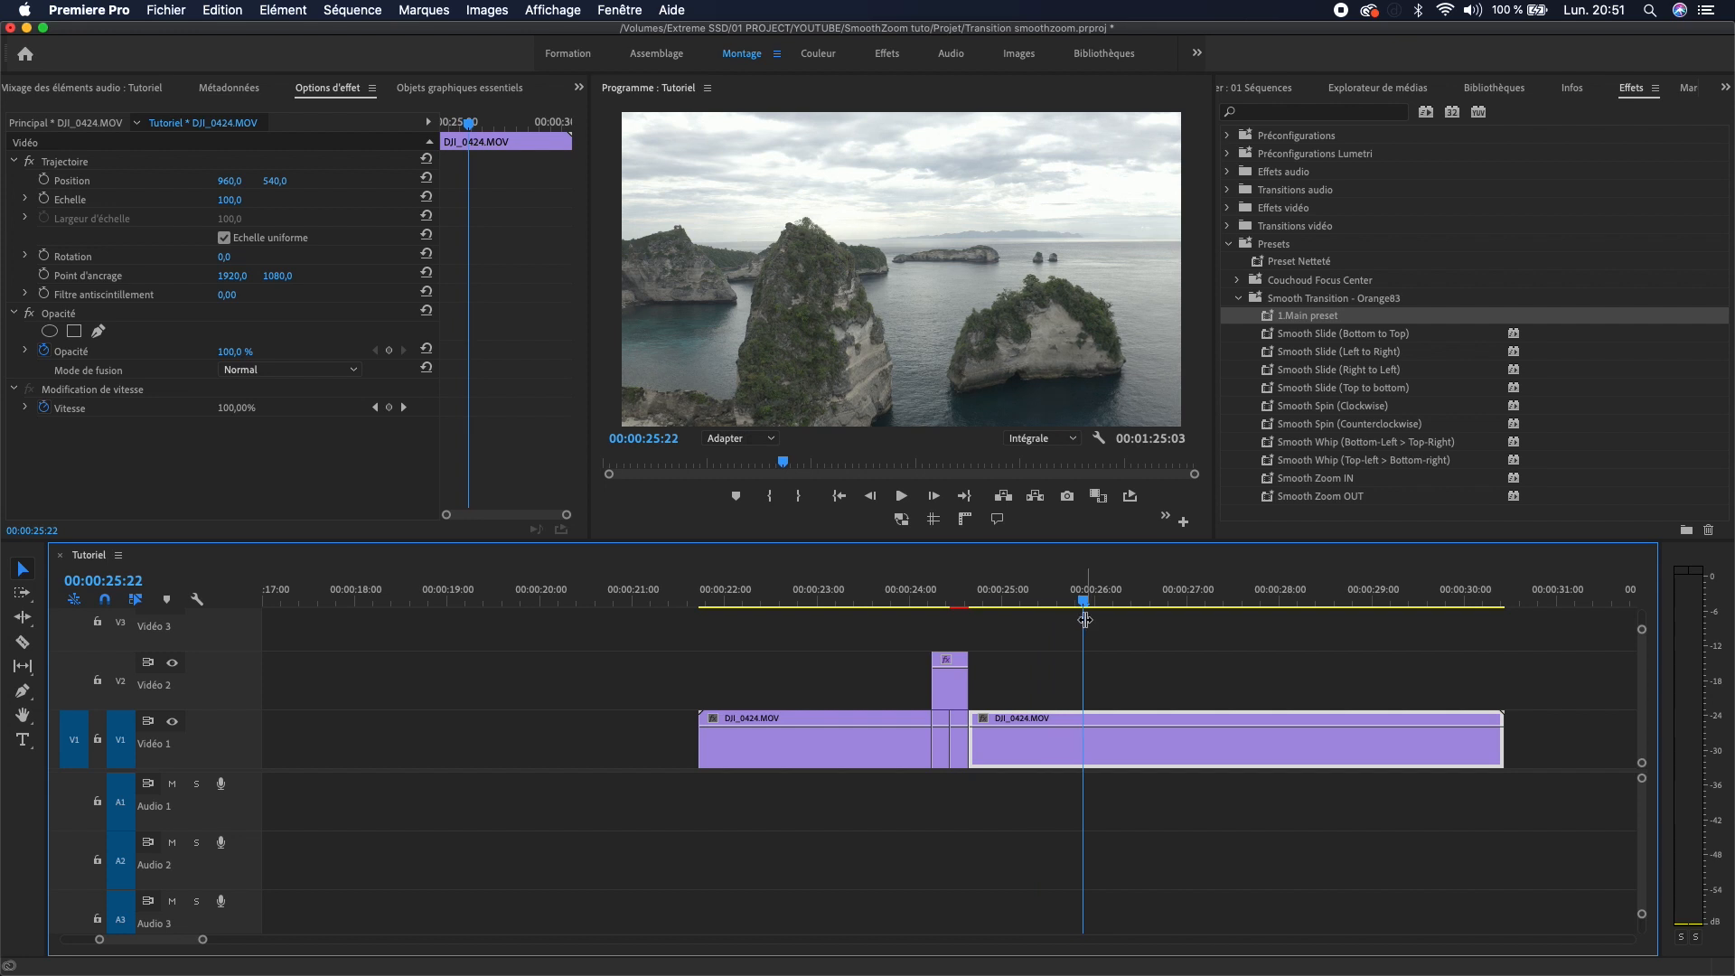
pyautogui.press('c')
pyautogui.click(1084, 743)
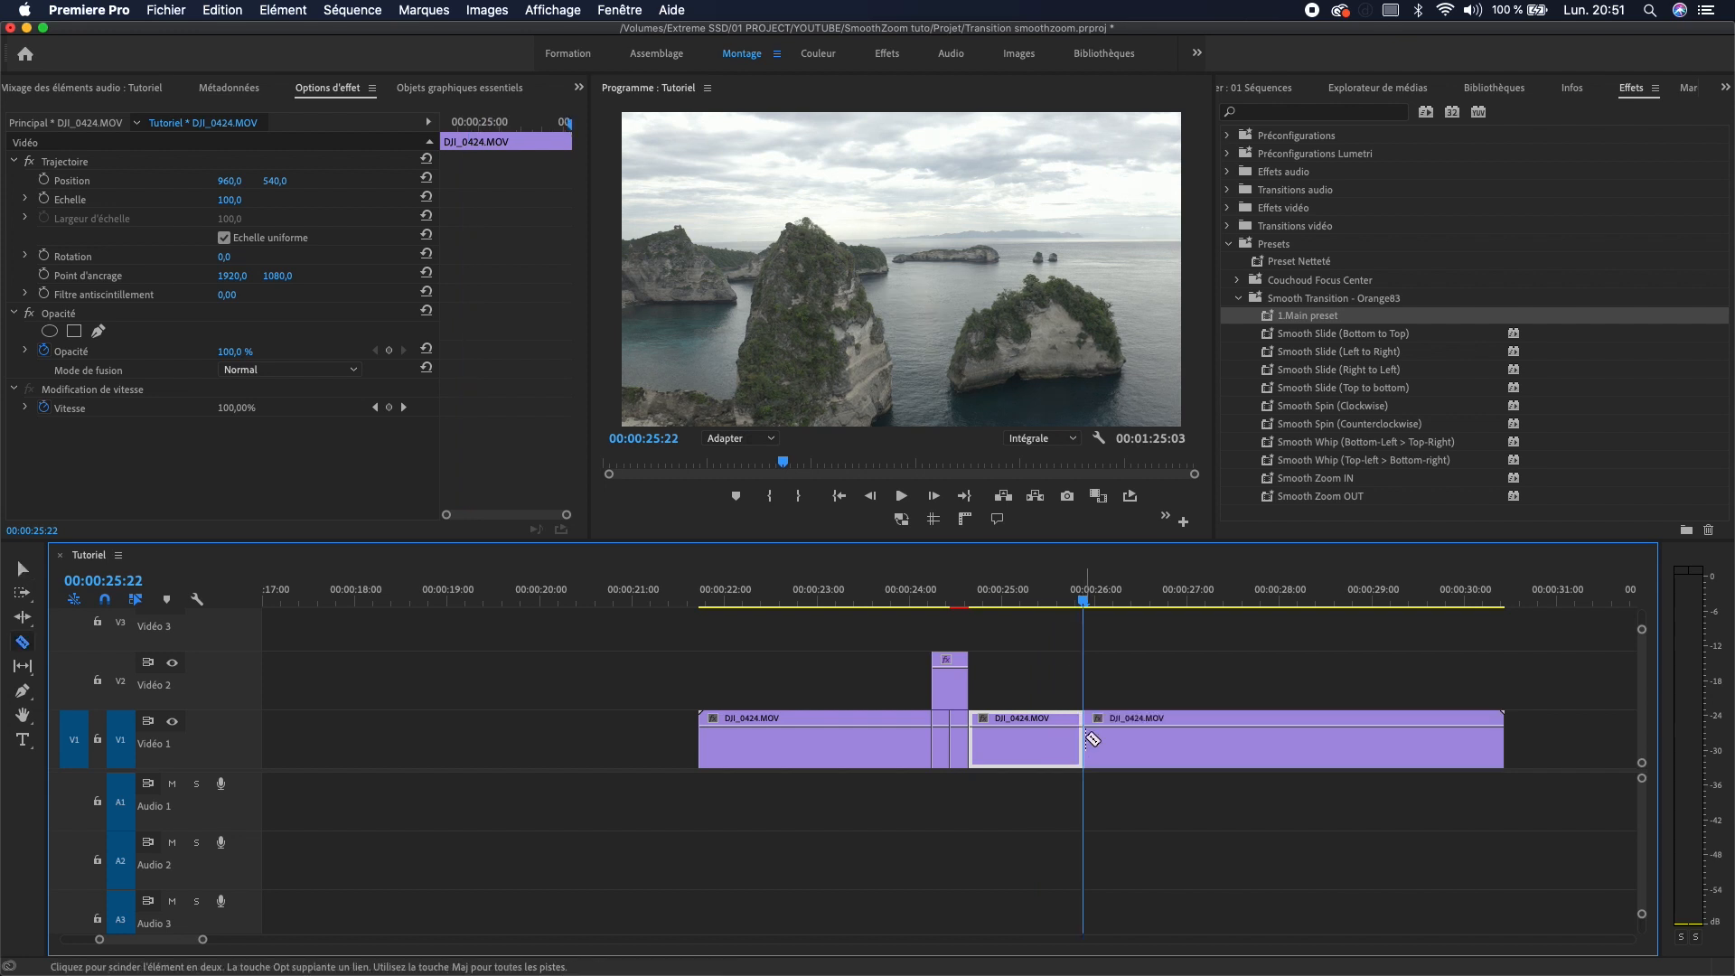
pyautogui.press('v')
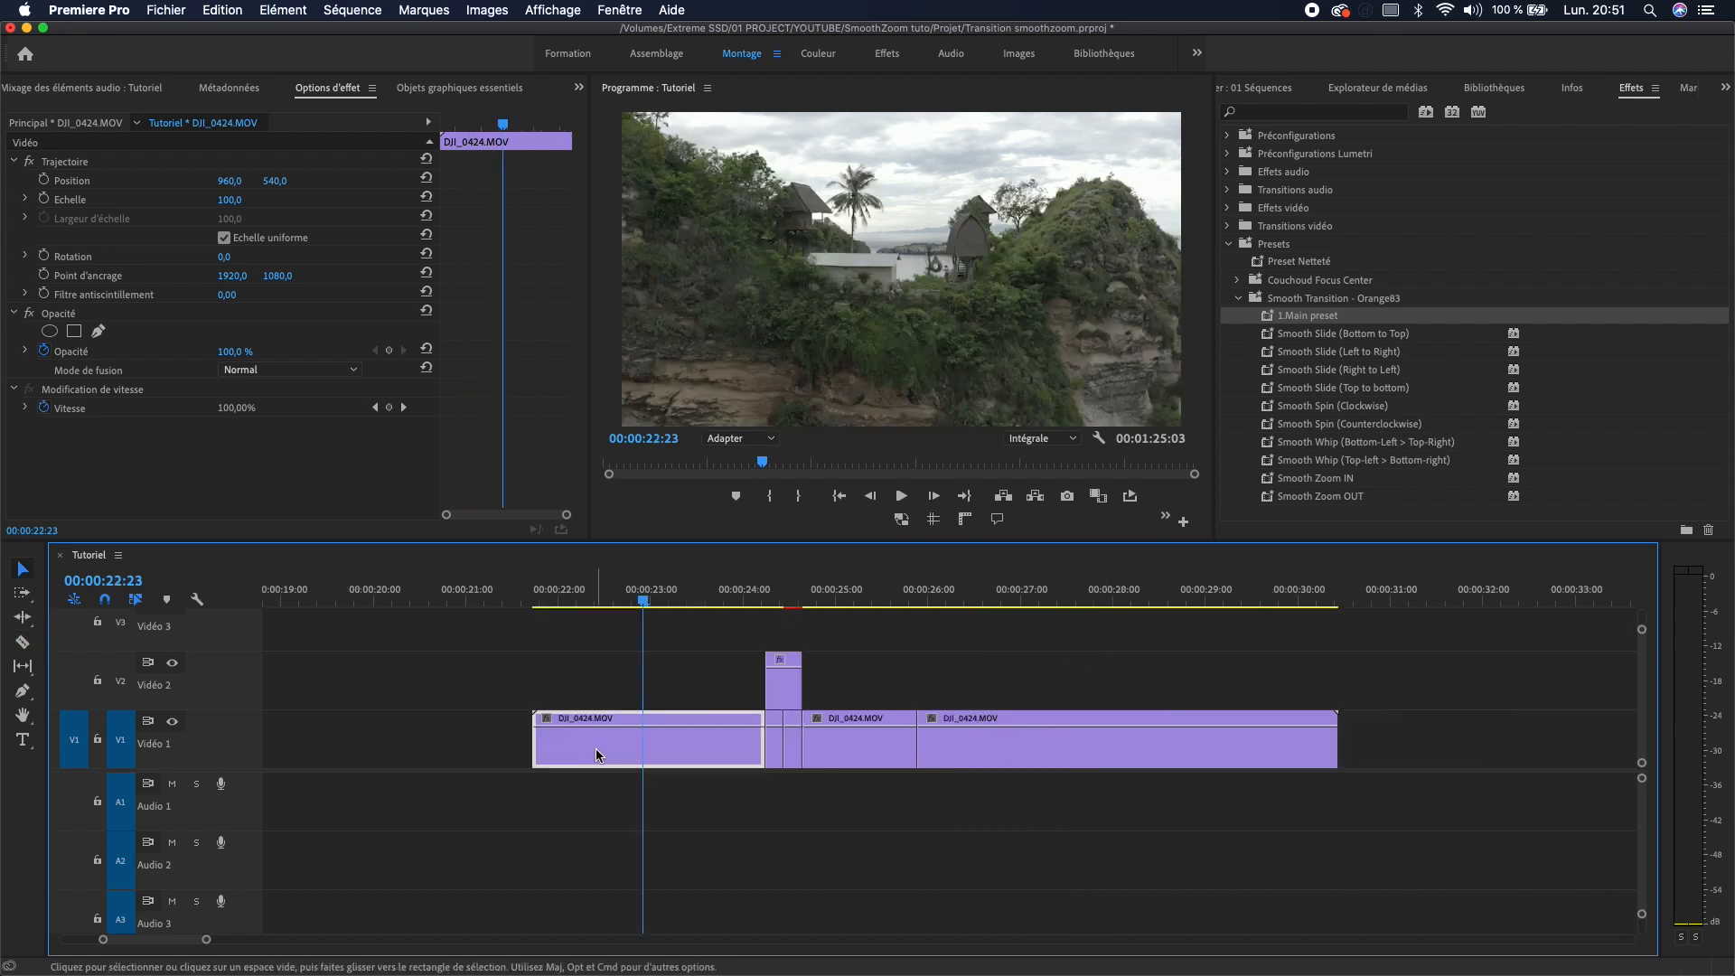
# - Duplicate the opening DJI_0424.MOV clip onto Vidéo 1 at the 00:00:25:22 split and delete the leftover segment behind it
pyautogui.moveTo(647, 748); pyautogui.dragTo(1030, 741)
pyautogui.click(1229, 750)
pyautogui.press('Delete')
# - Reverse the duplicated clip so it plays at -100% speed
pyautogui.click(906, 597)
pyautogui.press('space')
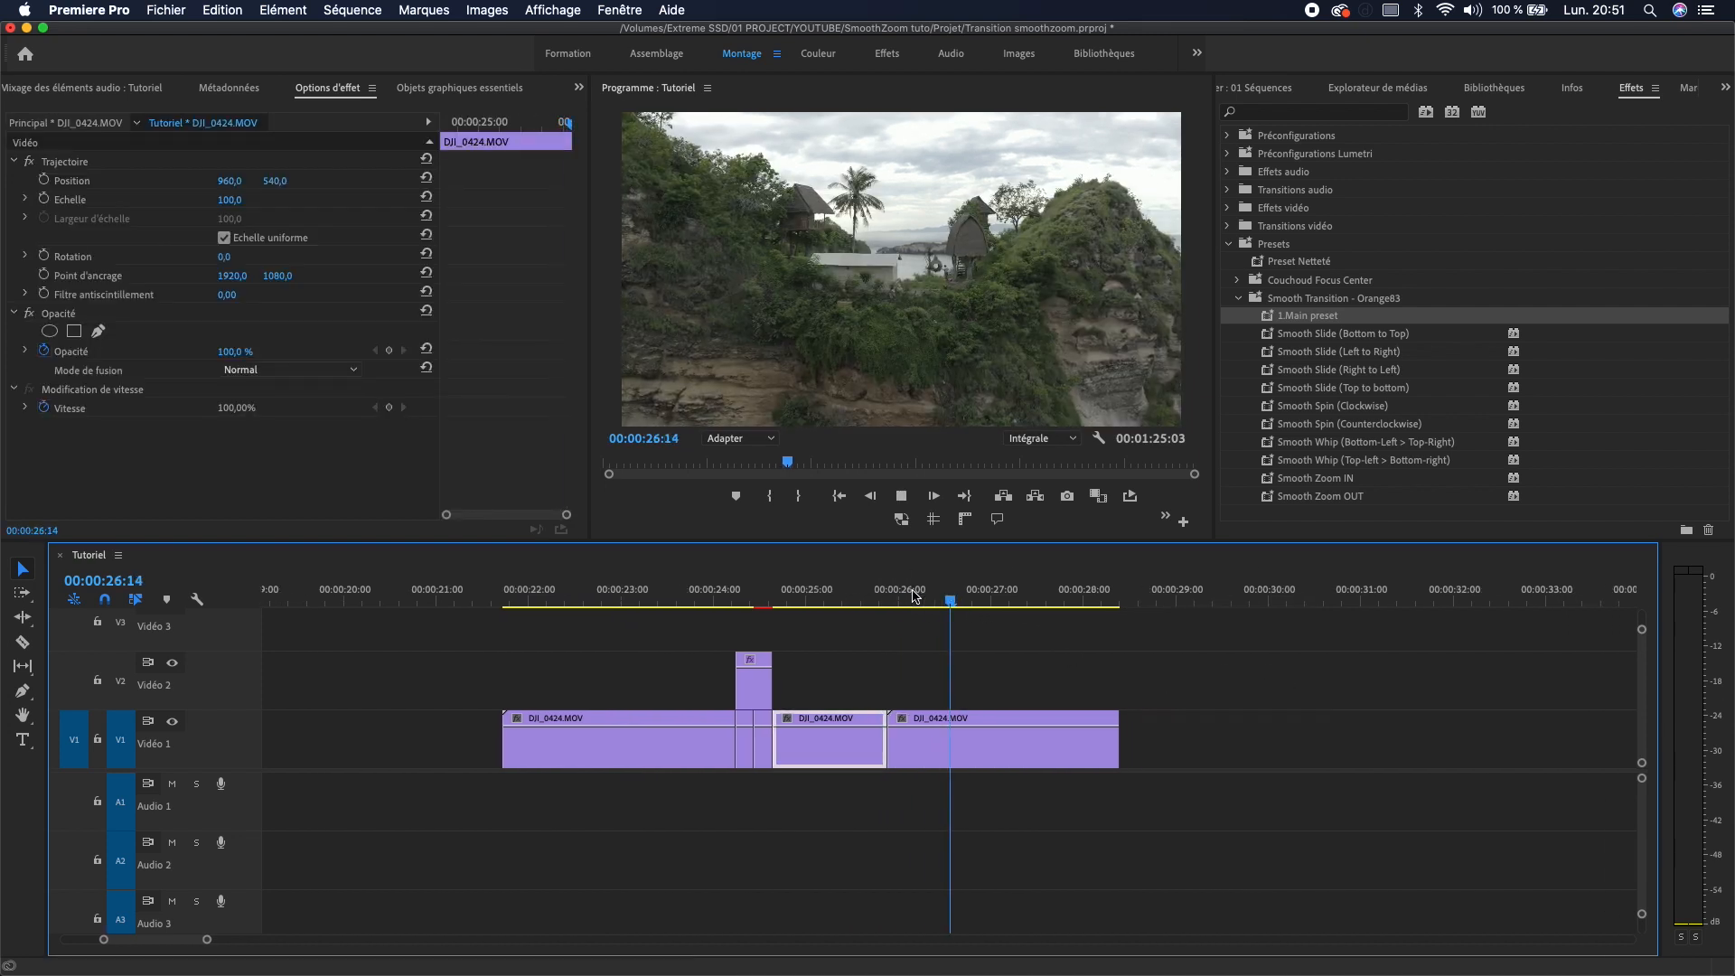
pyautogui.click(881, 715)
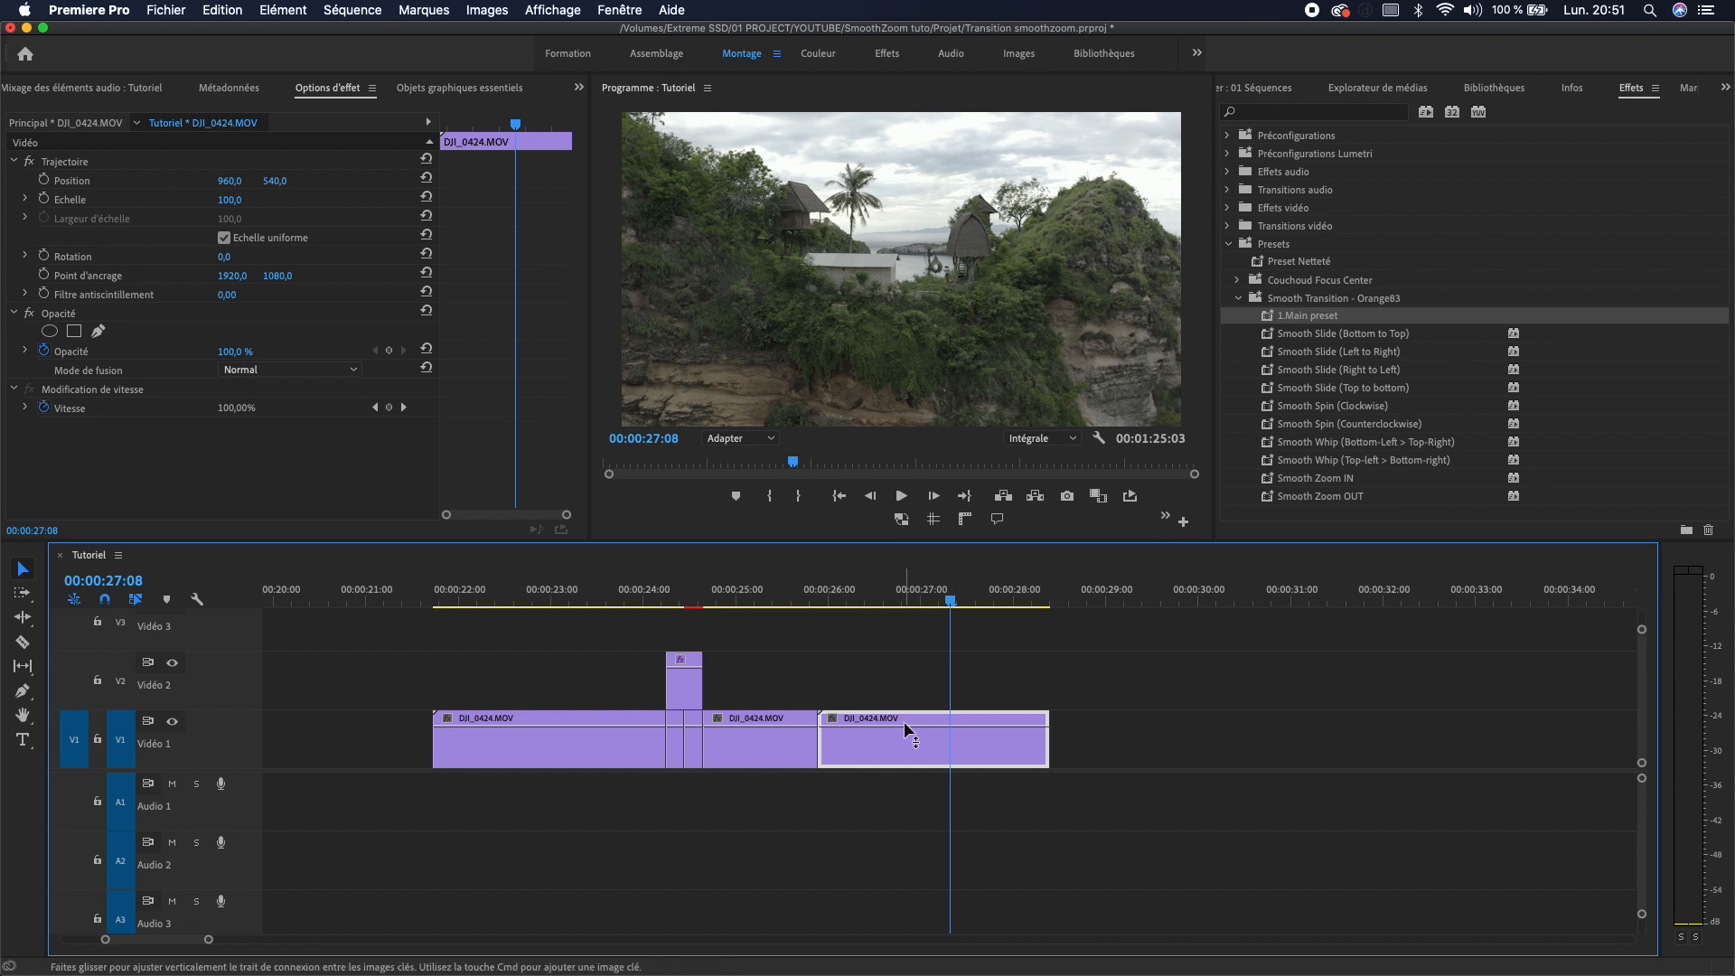
pyautogui.press('super+r')
pyautogui.click(764, 503)
pyautogui.click(907, 598)
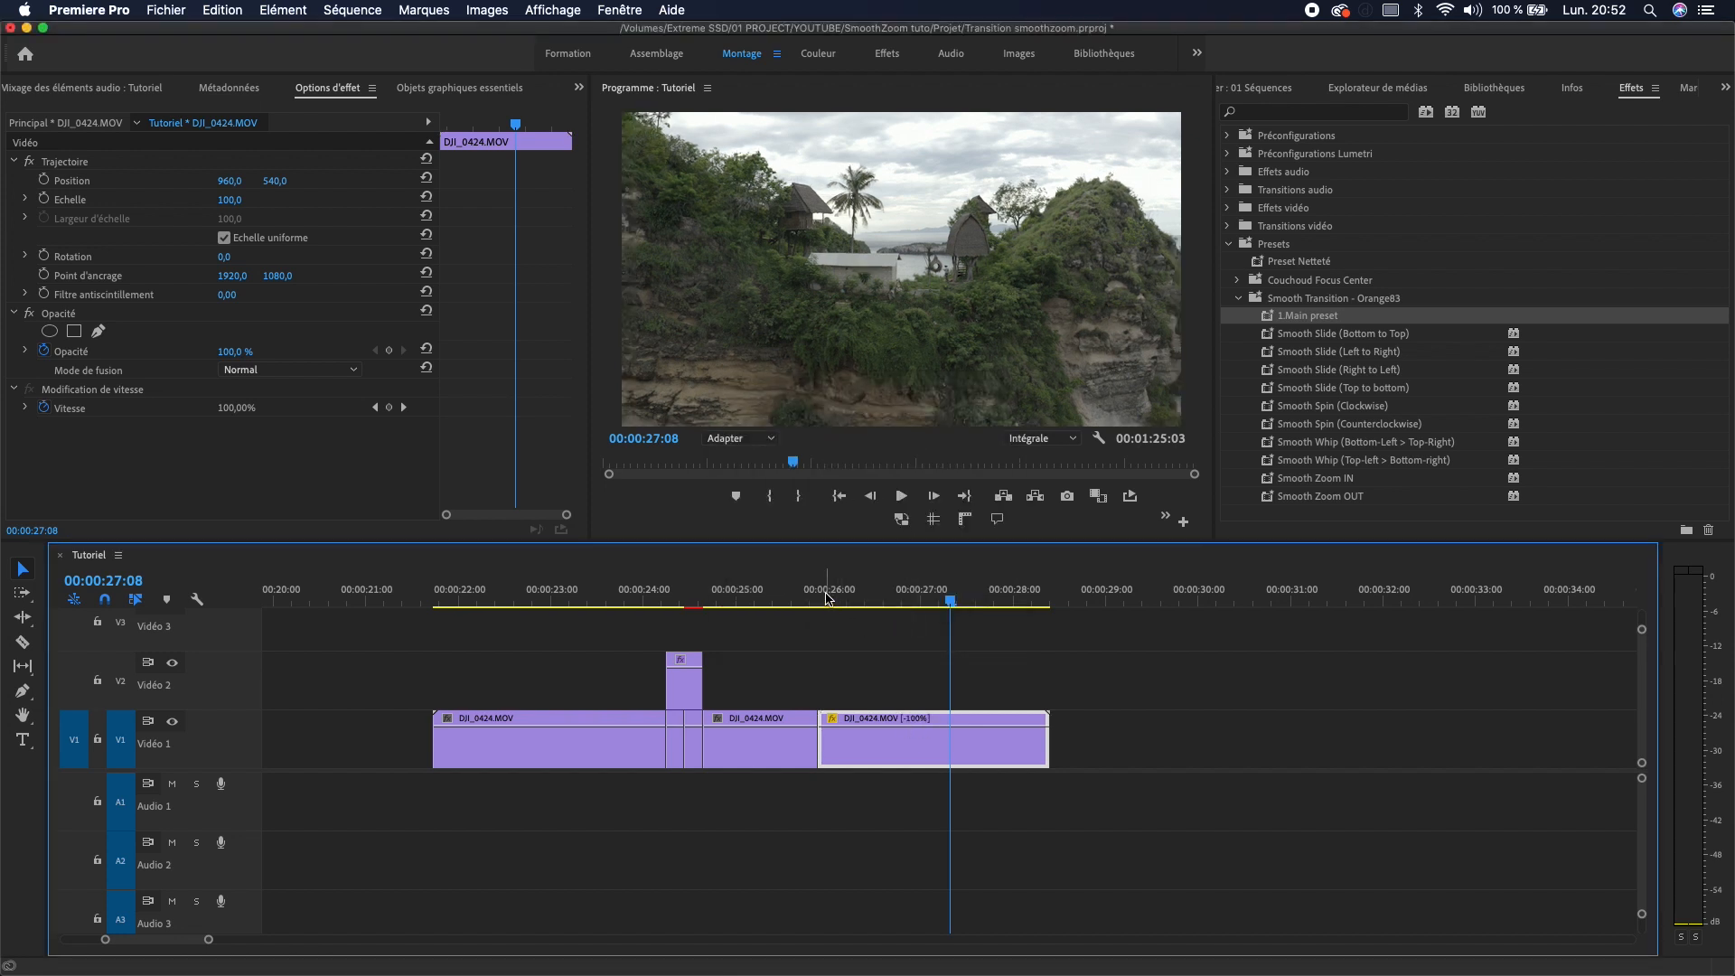
# - Play back the reversed clip and nest it into its own sequence
pyautogui.click(833, 595)
pyautogui.press('space')
pyautogui.press('space')
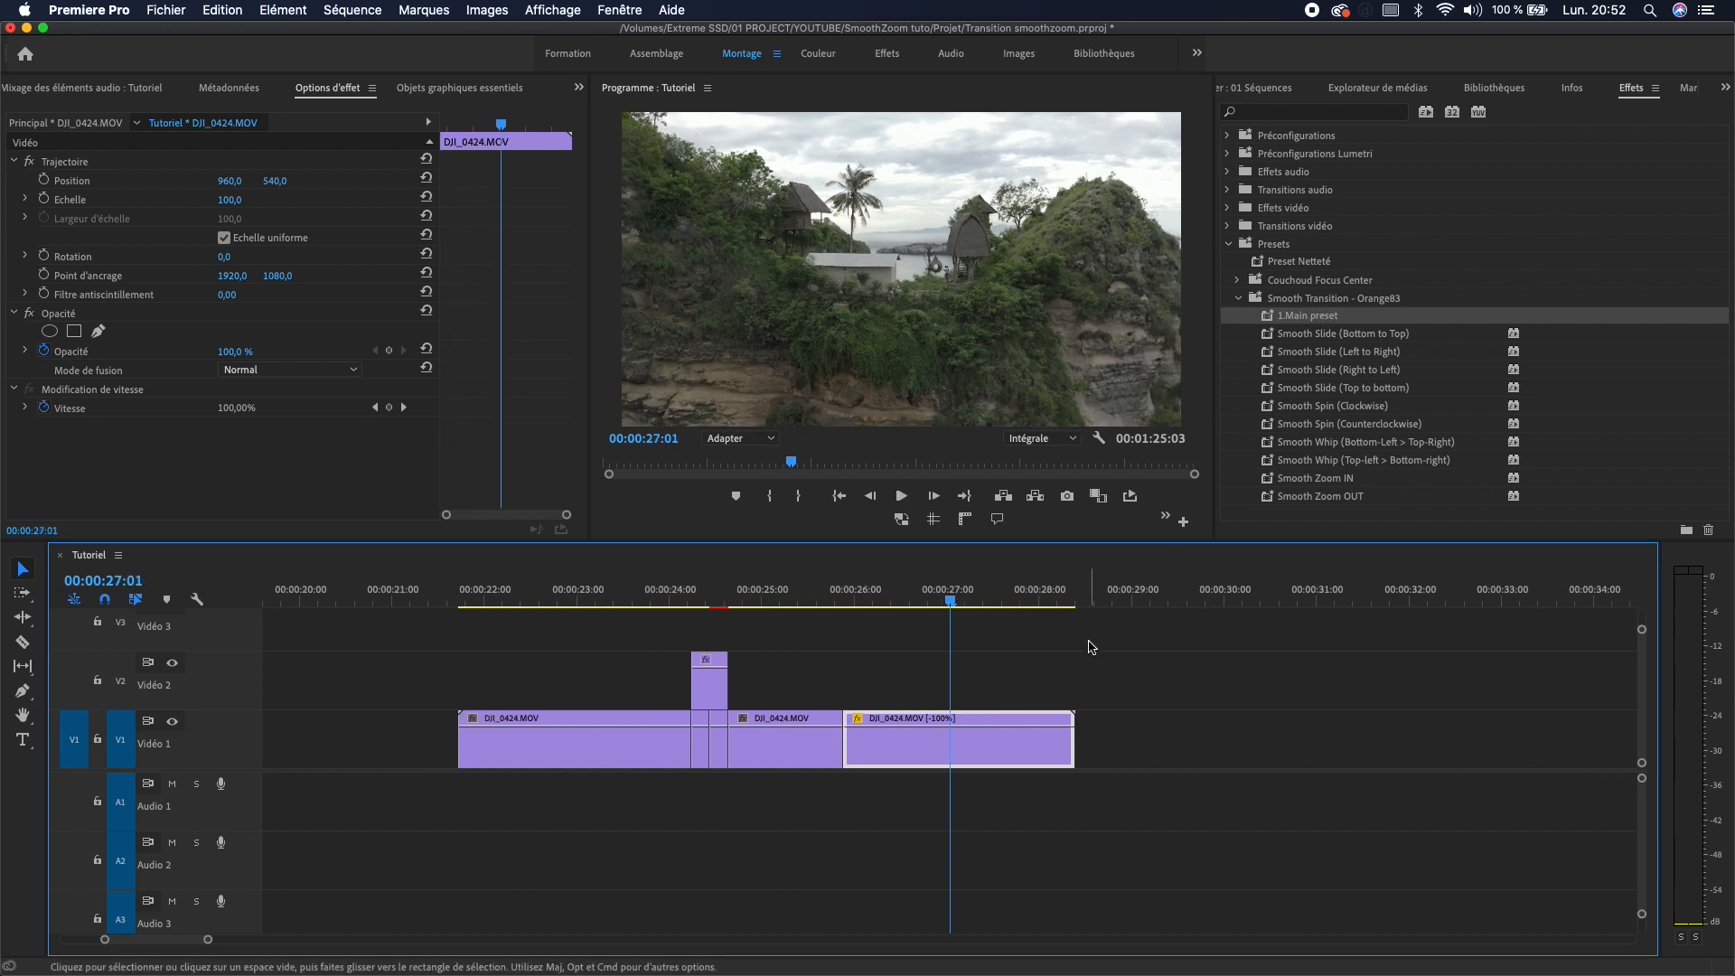
pyautogui.hotkey('shift', 'n')
pyautogui.press('Return')
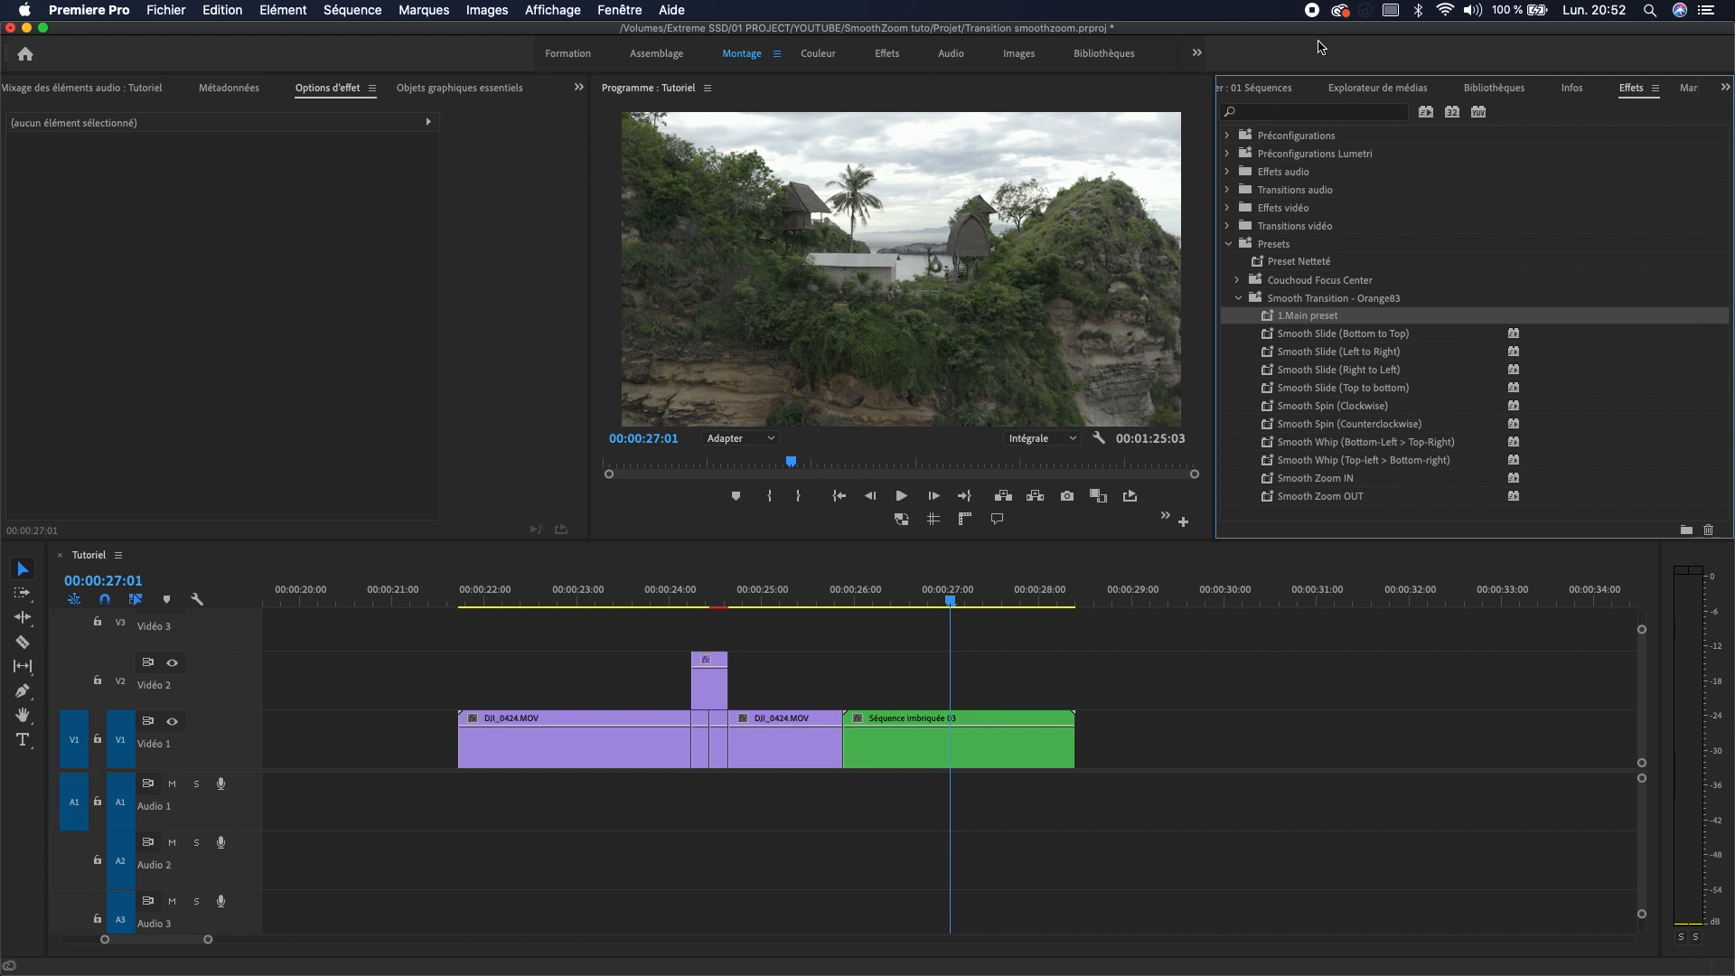
# - Place the Calque d'effets adjustment layer on Vidéo 2, starting five frames before the second cut, at 00:00:25:17
pyautogui.click(1723, 90)
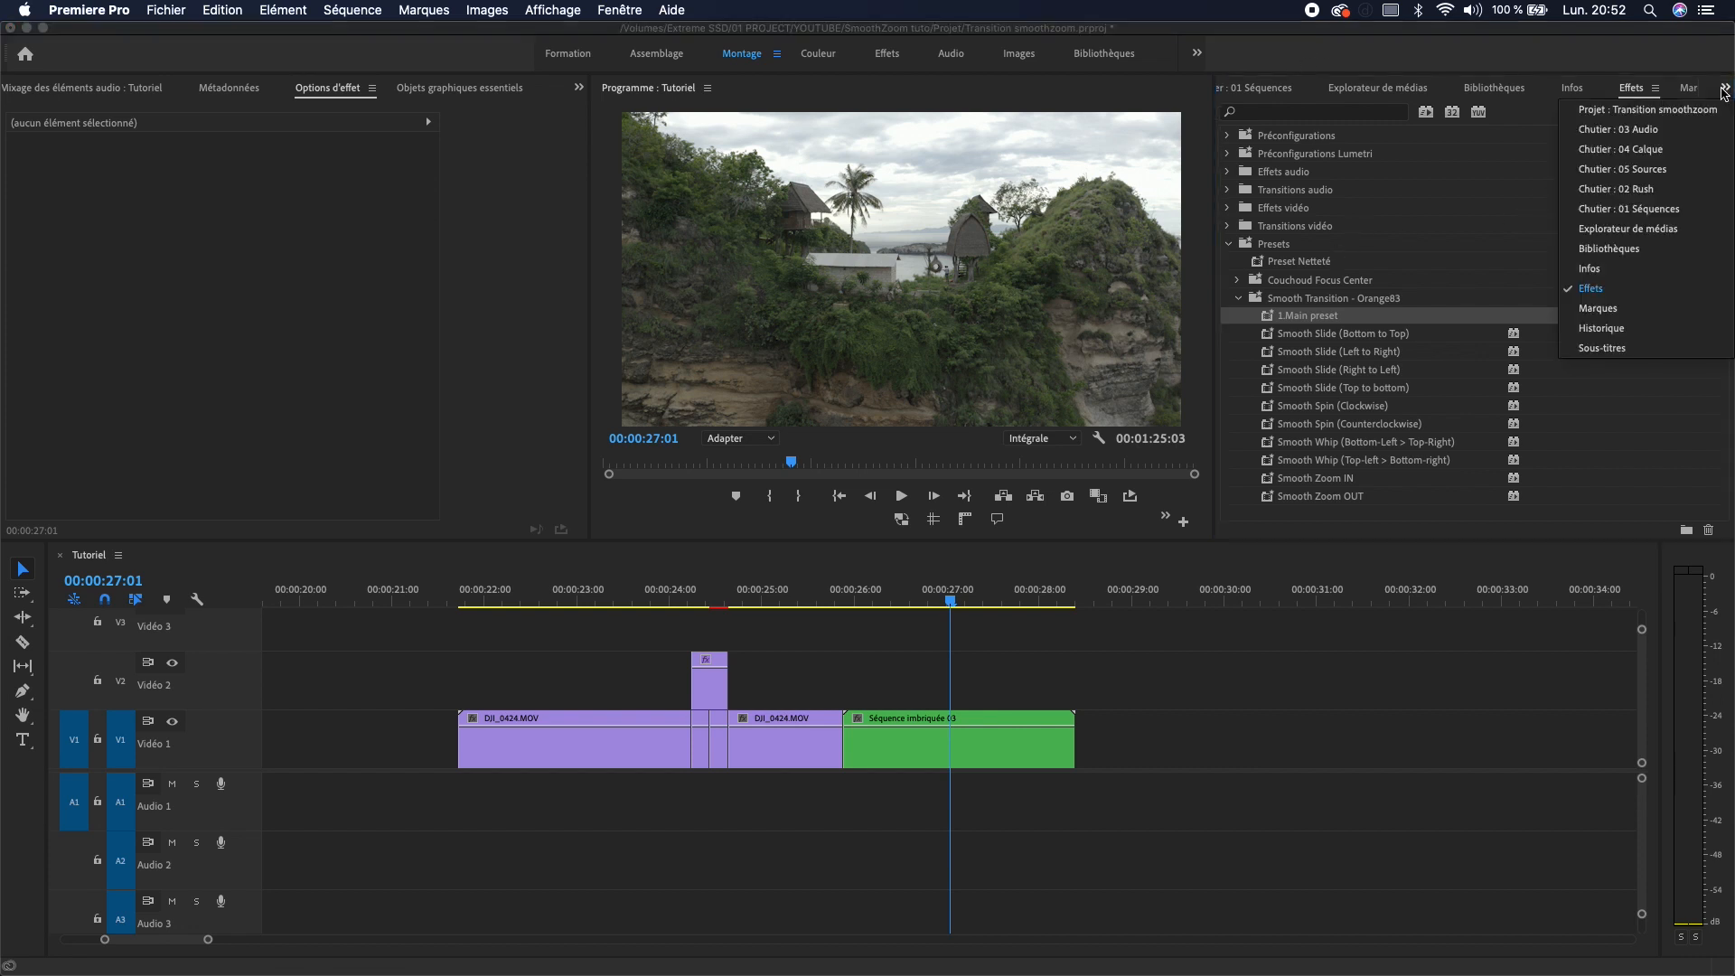
pyautogui.click(1626, 149)
pyautogui.moveTo(1330, 188); pyautogui.dragTo(893, 678)
pyautogui.click(846, 598)
pyautogui.press('Left')
pyautogui.press('Left')
pyautogui.press('Left')
pyautogui.press('Left')
pyautogui.press('Left')
# - Trim the end of the second adjustment layer to five frames after the cut, at 00:00:26:02
pyautogui.press('Right')
pyautogui.press('Right')
pyautogui.press('Right')
pyautogui.press('Right')
pyautogui.press('Right')
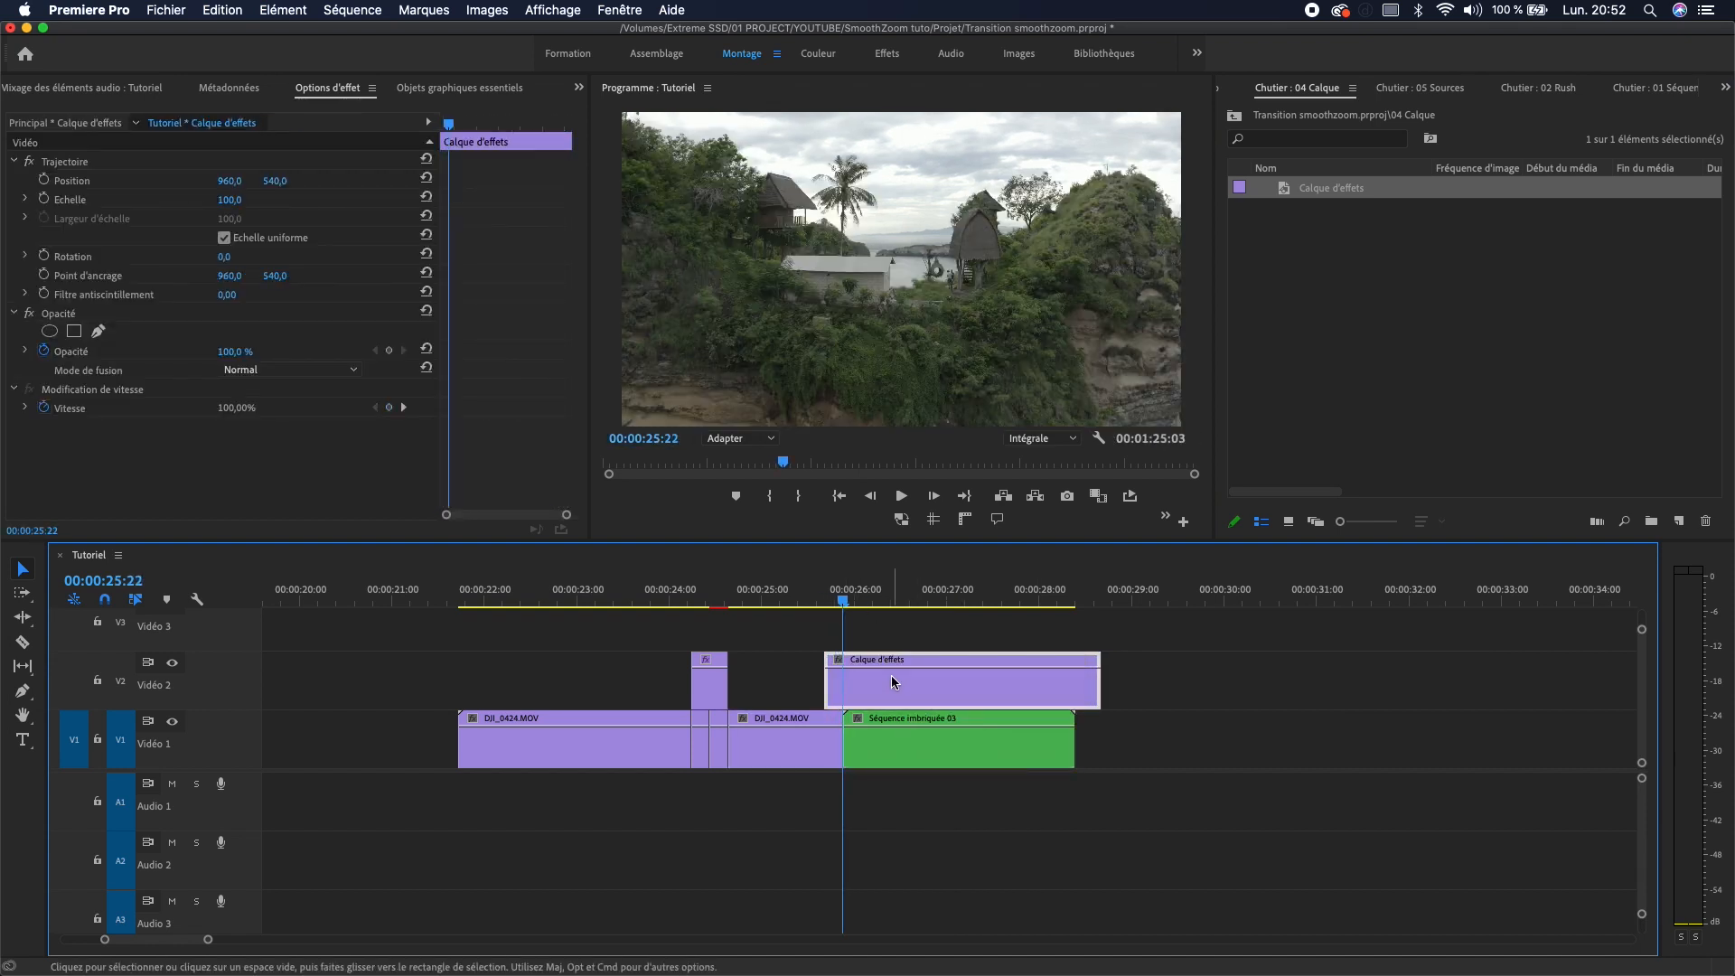
pyautogui.press('Right')
pyautogui.press('Right')
pyautogui.press('Right')
pyautogui.press('Right')
pyautogui.press('Right')
pyautogui.moveTo(1099, 687); pyautogui.dragTo(859, 690)
# - Apply the Smooth Zoom OUT preset from Smooth Transition - Orange83 to the second adjustment layer
pyautogui.click(868, 741)
pyautogui.click(1723, 88)
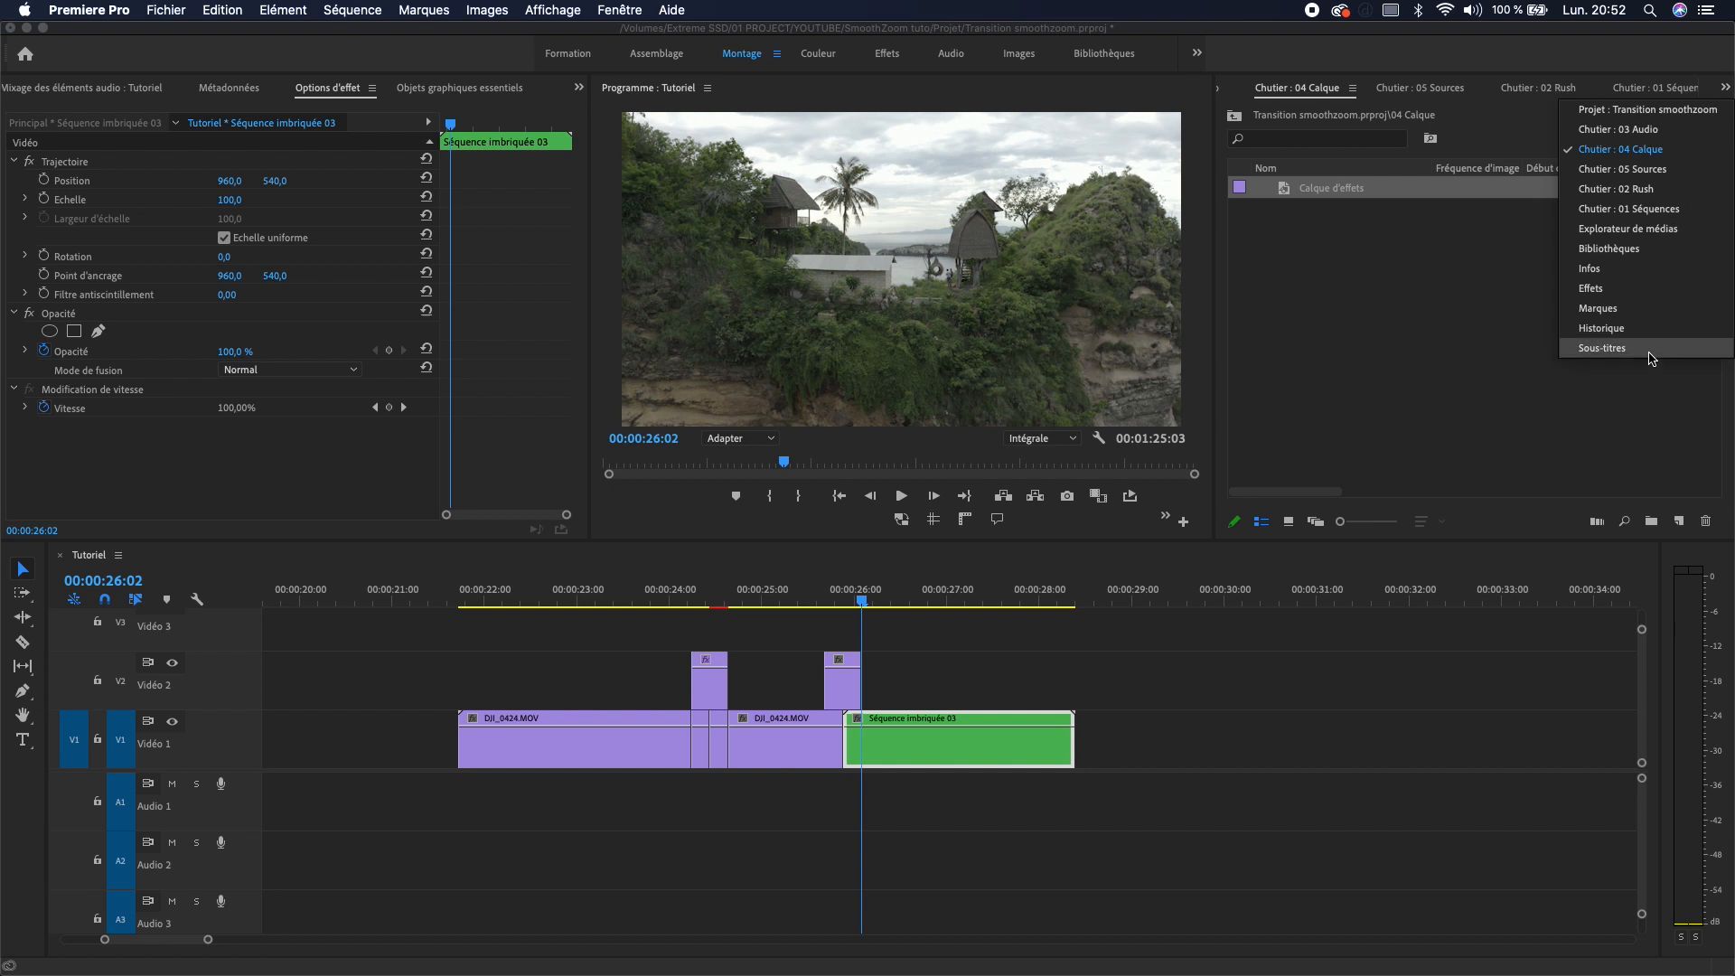
pyautogui.click(1621, 284)
pyautogui.click(1329, 499)
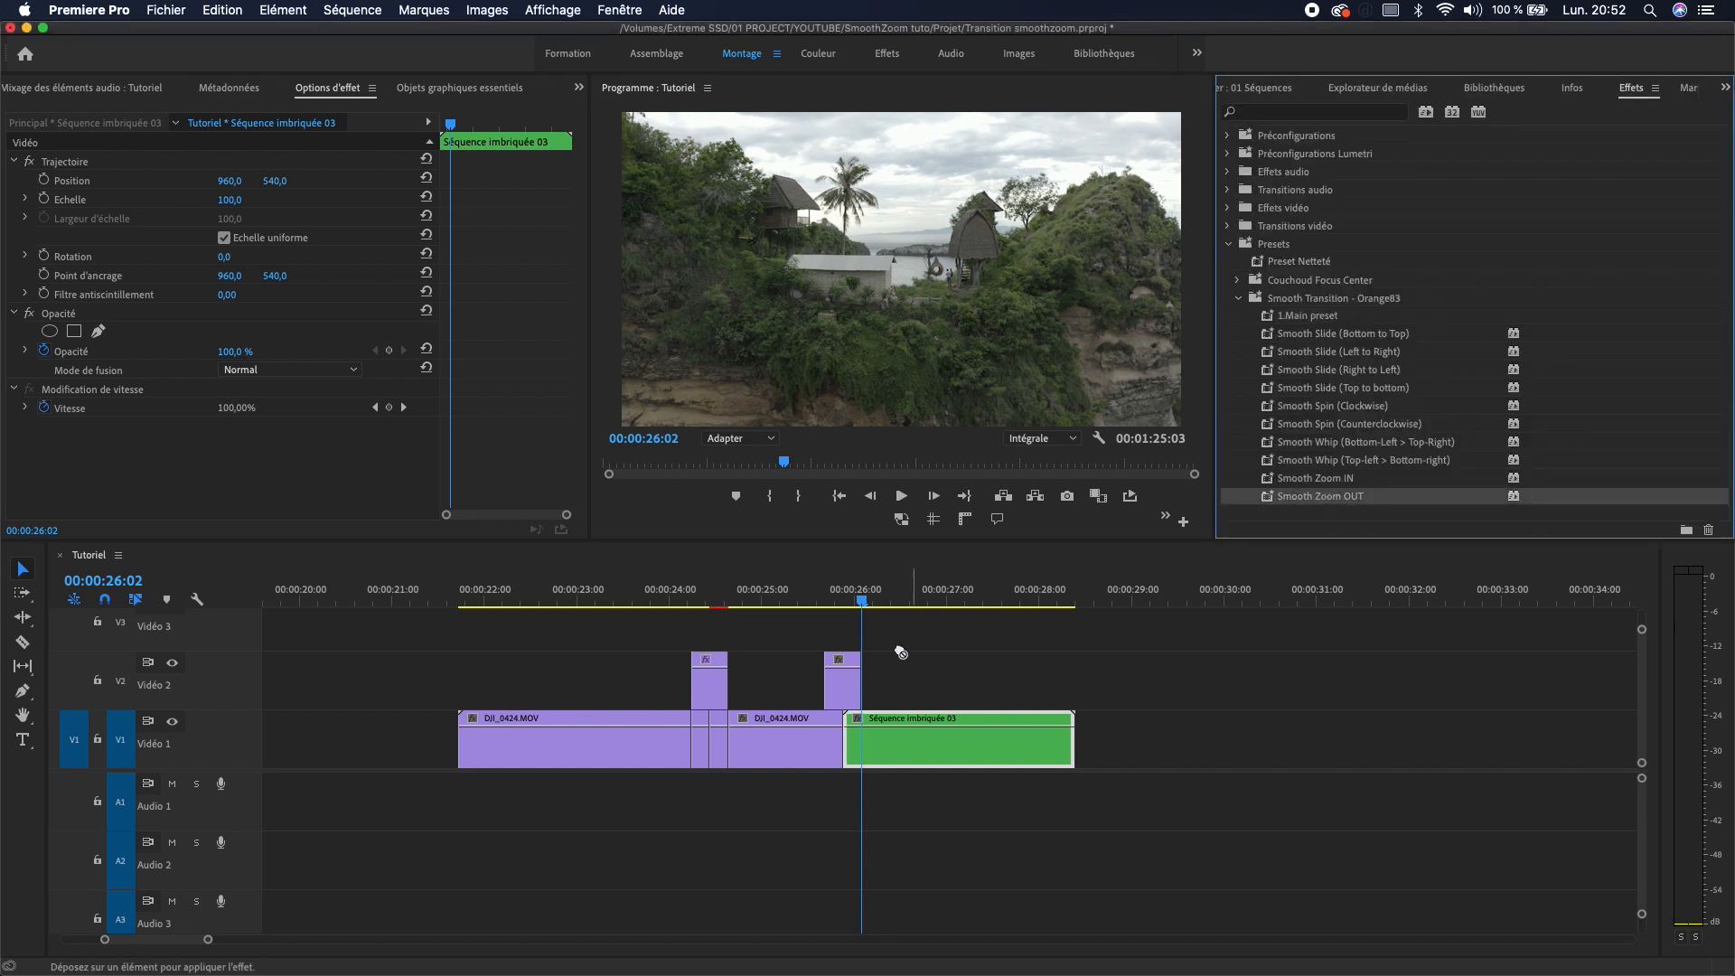
pyautogui.moveTo(854, 686); pyautogui.dragTo(851, 684)
# - Step frame by frame across the second cut to examine the Smooth Zoom OUT effect
pyautogui.click(806, 599)
pyautogui.press('Right')
pyautogui.press('Right')
pyautogui.press('Right')
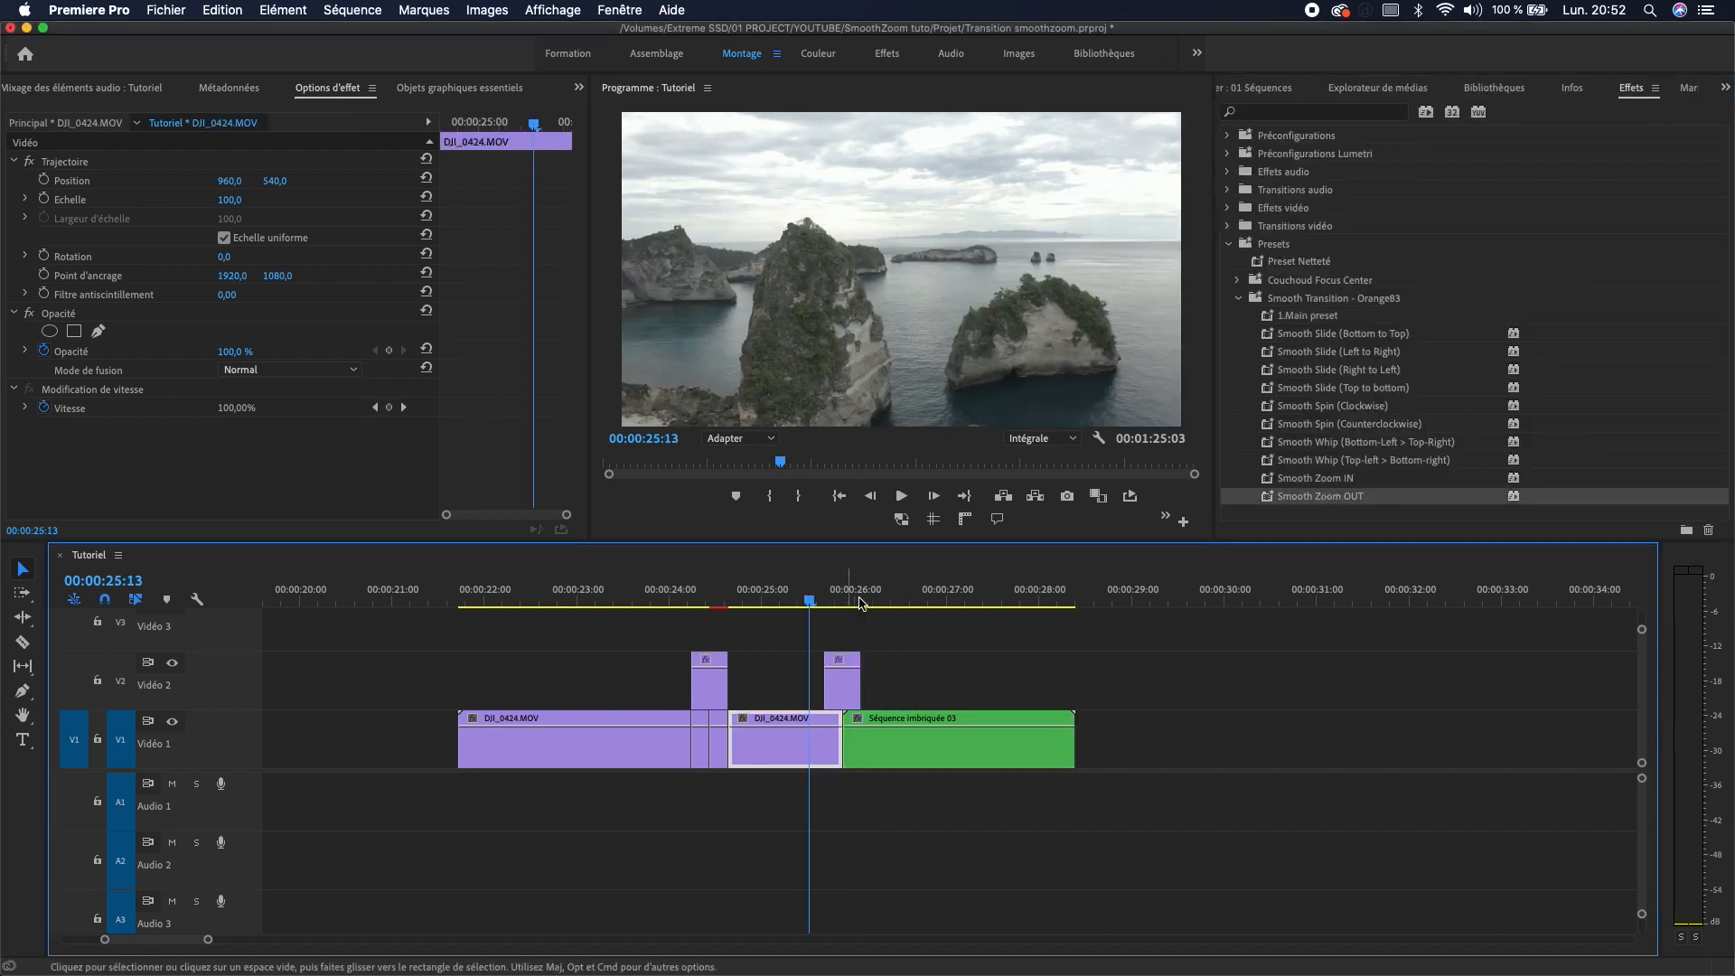
pyautogui.press('Right')
pyautogui.press('Right')
pyautogui.press('Right')
pyautogui.click(1328, 317)
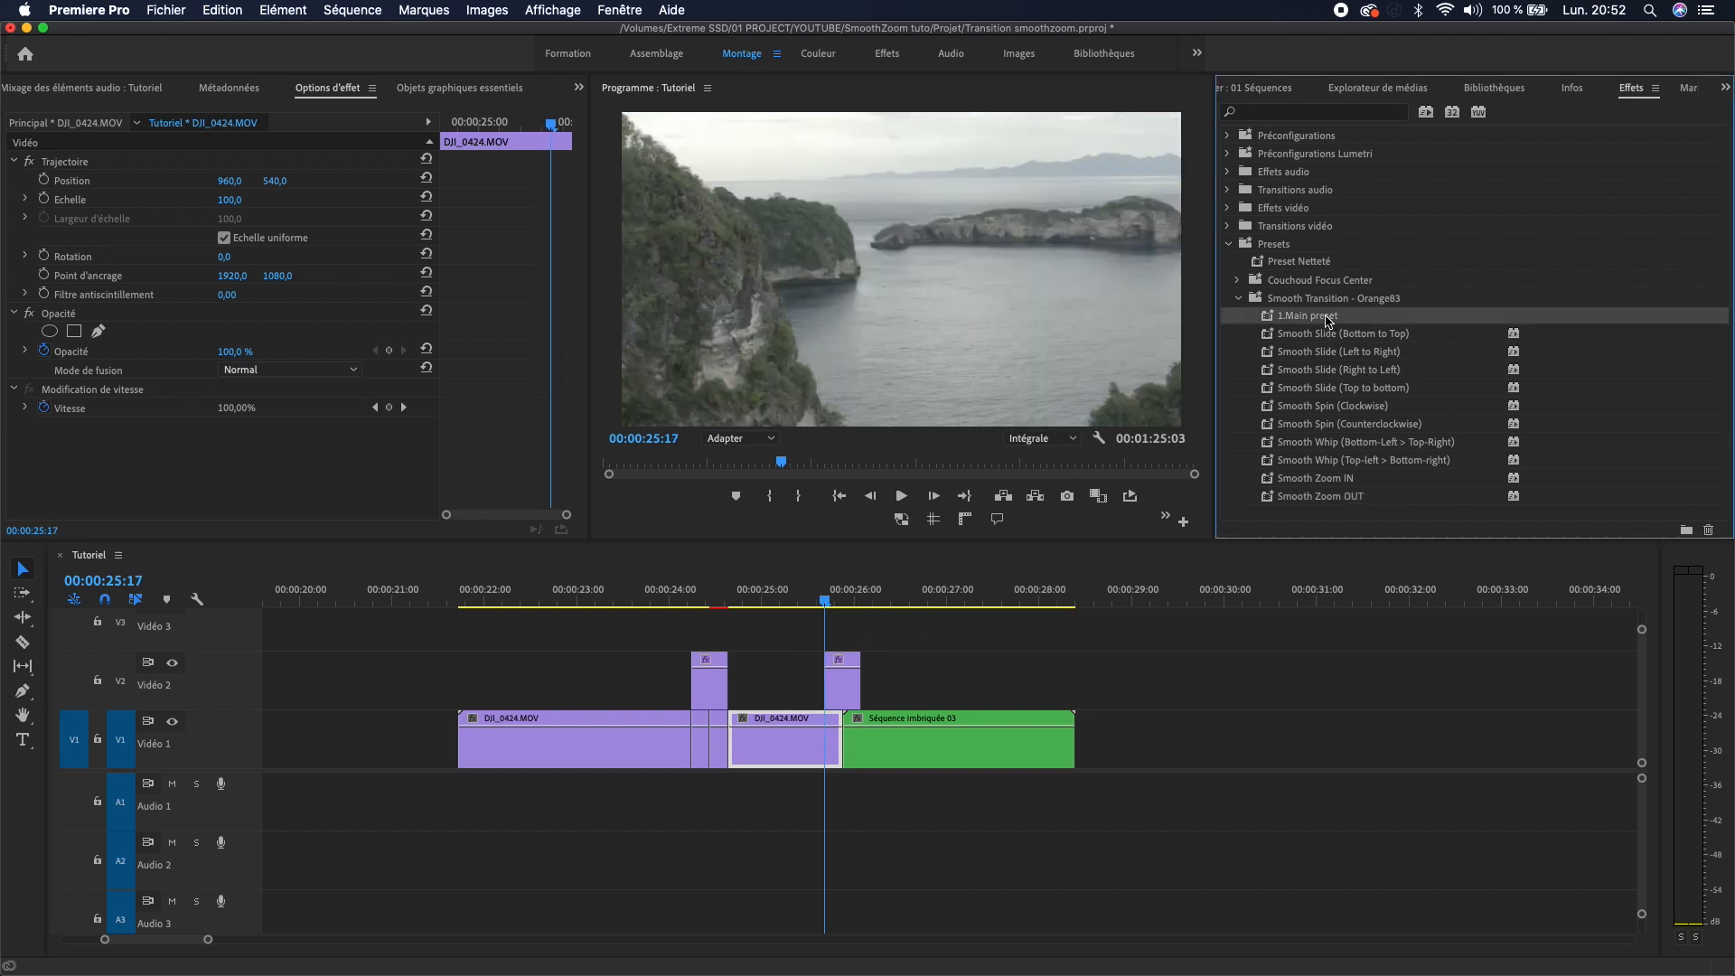
pyautogui.moveTo(818, 603); pyautogui.dragTo(831, 603)
pyautogui.press('Right')
pyautogui.press('Right')
pyautogui.press('Right')
pyautogui.press('Right')
pyautogui.press('Right')
pyautogui.press('Right')
pyautogui.press('Right')
pyautogui.press('Right')
pyautogui.press('Right')
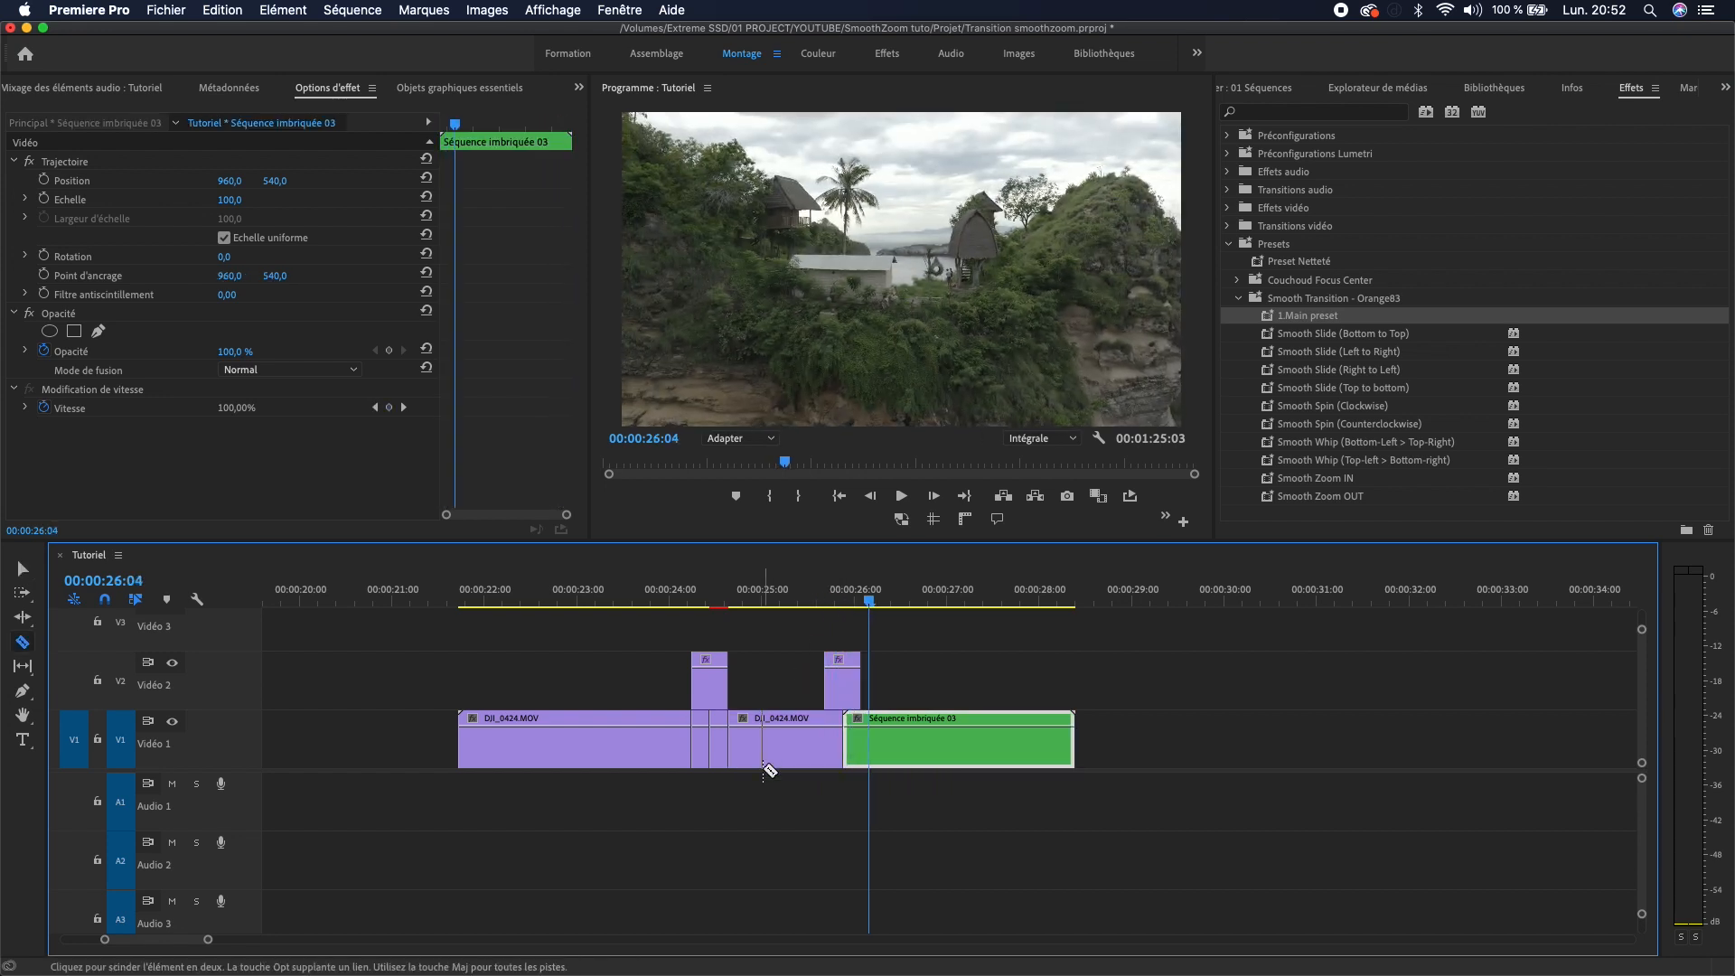
# - Split the DJI_0424.MOV clip at the second adjustment layer's start and apply 1.Main preset to the short segment before the cut
pyautogui.click(824, 737)
pyautogui.press('v')
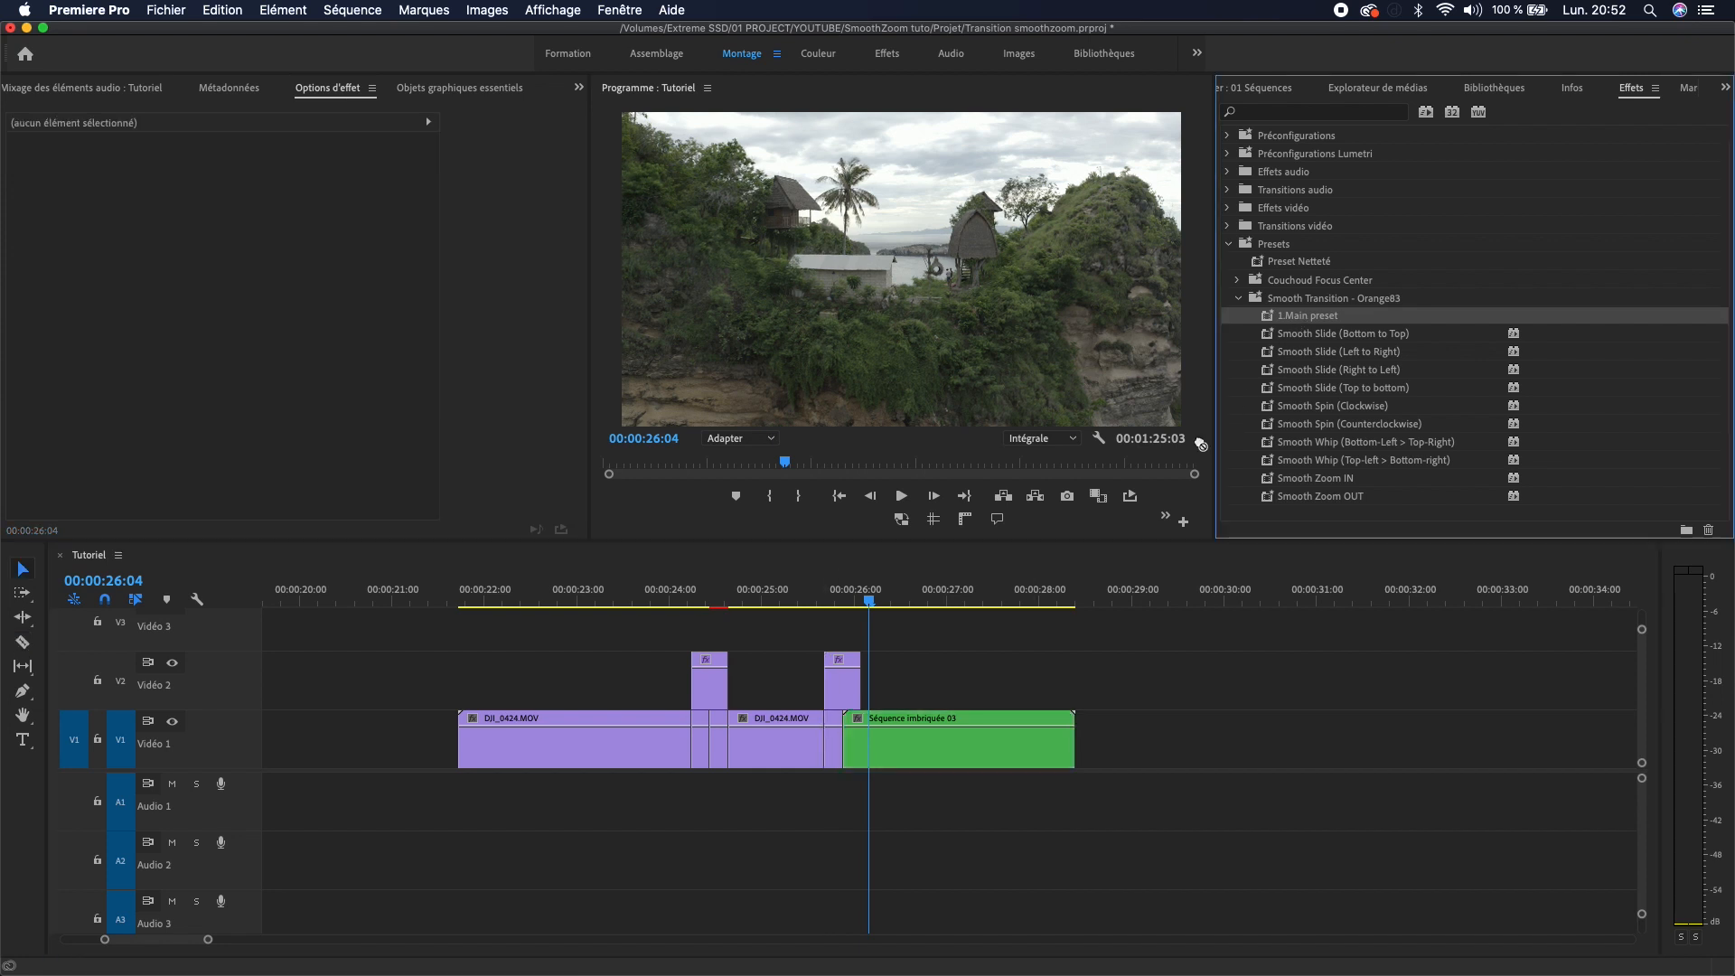
pyautogui.click(833, 738)
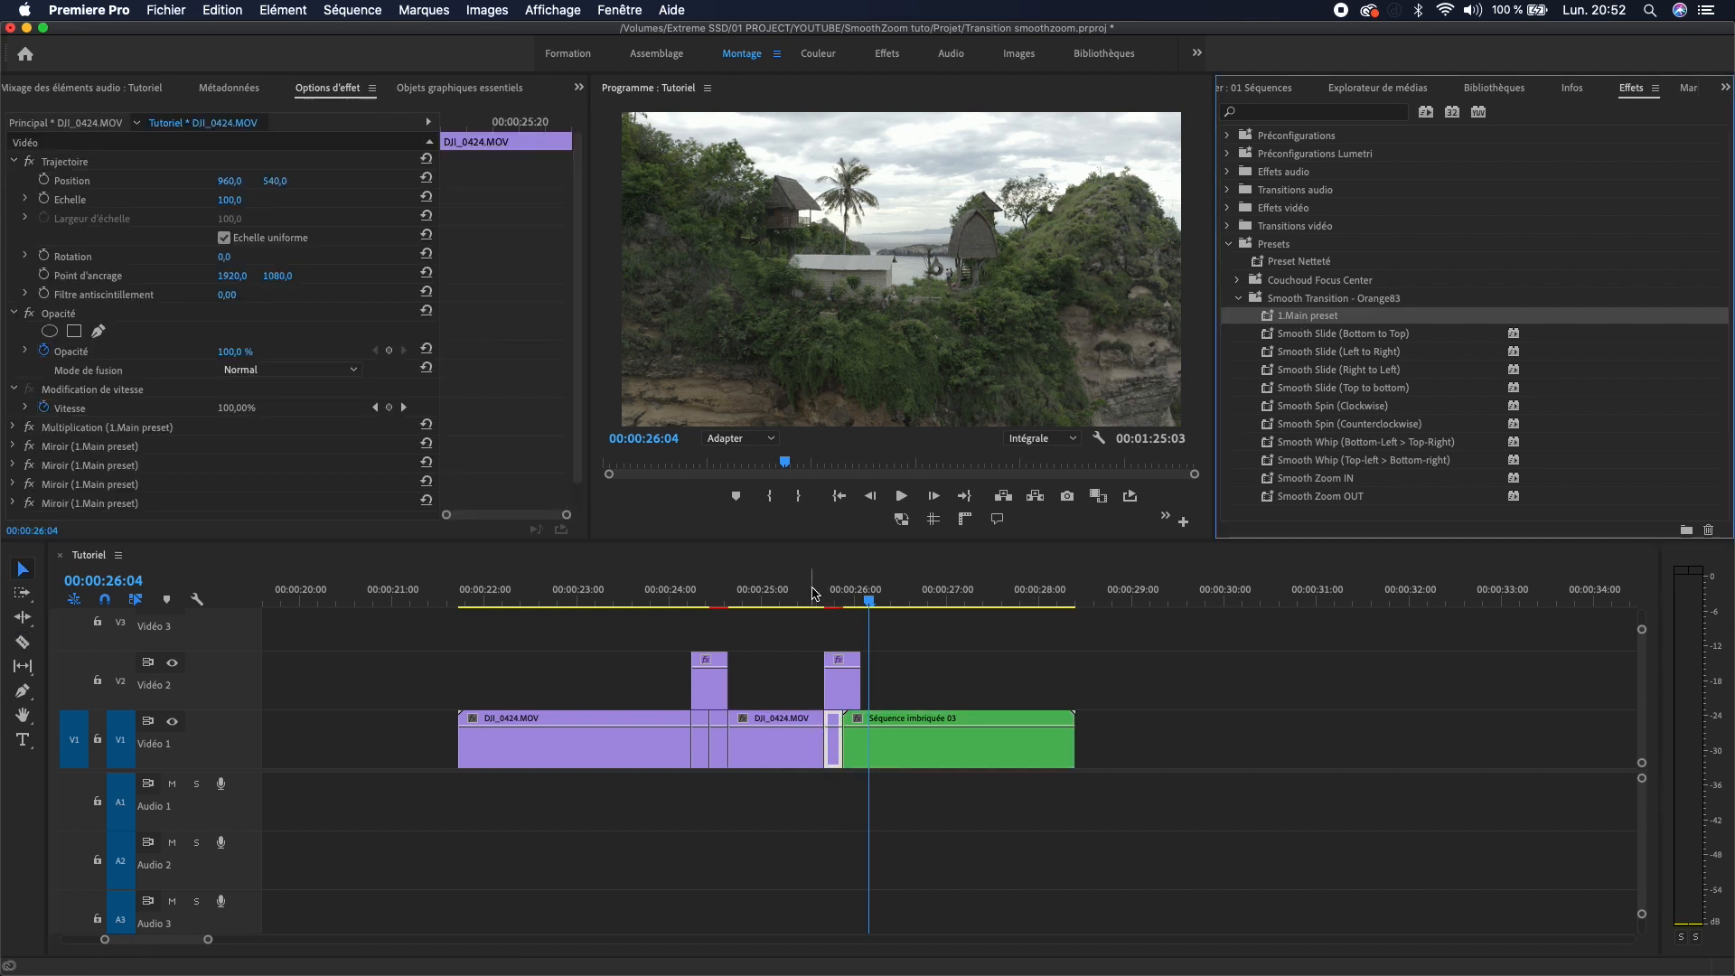
# - Step frame by frame through the second transition to check the zoom-out with 1.Main preset on the outgoing segment
pyautogui.hotkey('shift', 'Left')
pyautogui.hotkey('shift', 'Left')
pyautogui.hotkey('shift', 'Left')
pyautogui.press('Right')
pyautogui.press('Right')
pyautogui.press('Right')
pyautogui.press('Right')
pyautogui.press('Right')
pyautogui.press('Right')
pyautogui.press('Right')
pyautogui.press('Right')
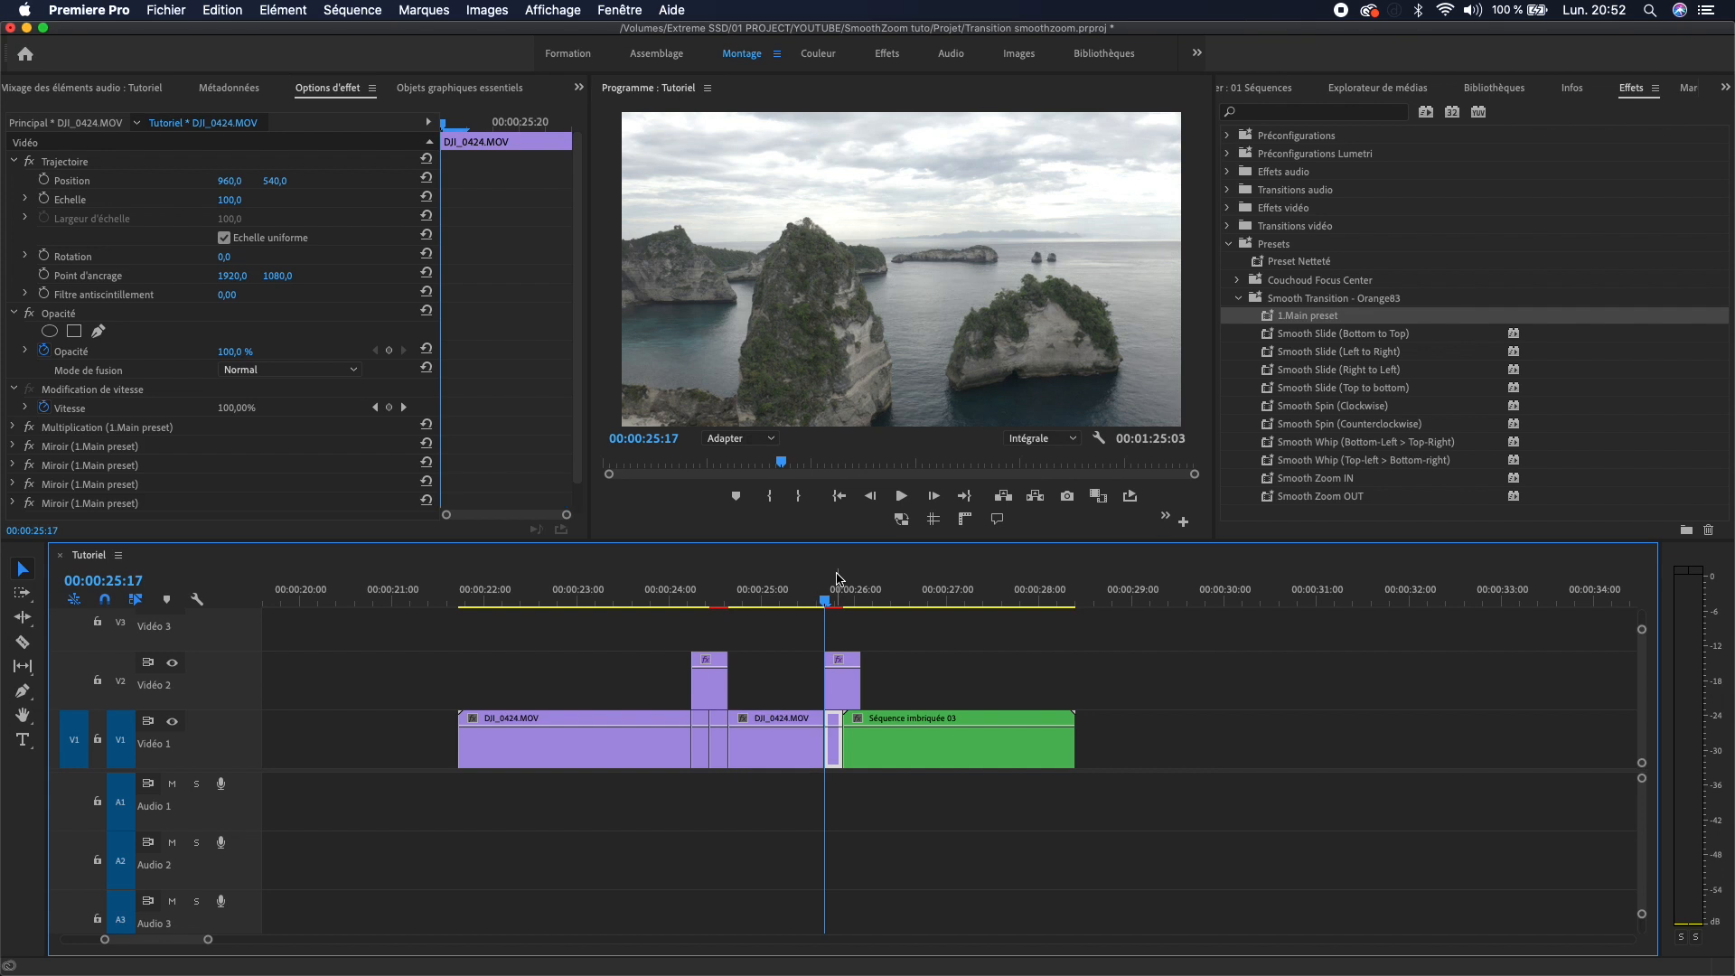
pyautogui.press('Right')
pyautogui.press('Right')
pyautogui.press('Right')
pyautogui.press('Right')
pyautogui.press('Right')
pyautogui.press('Right')
pyautogui.press('Right')
pyautogui.press('Right')
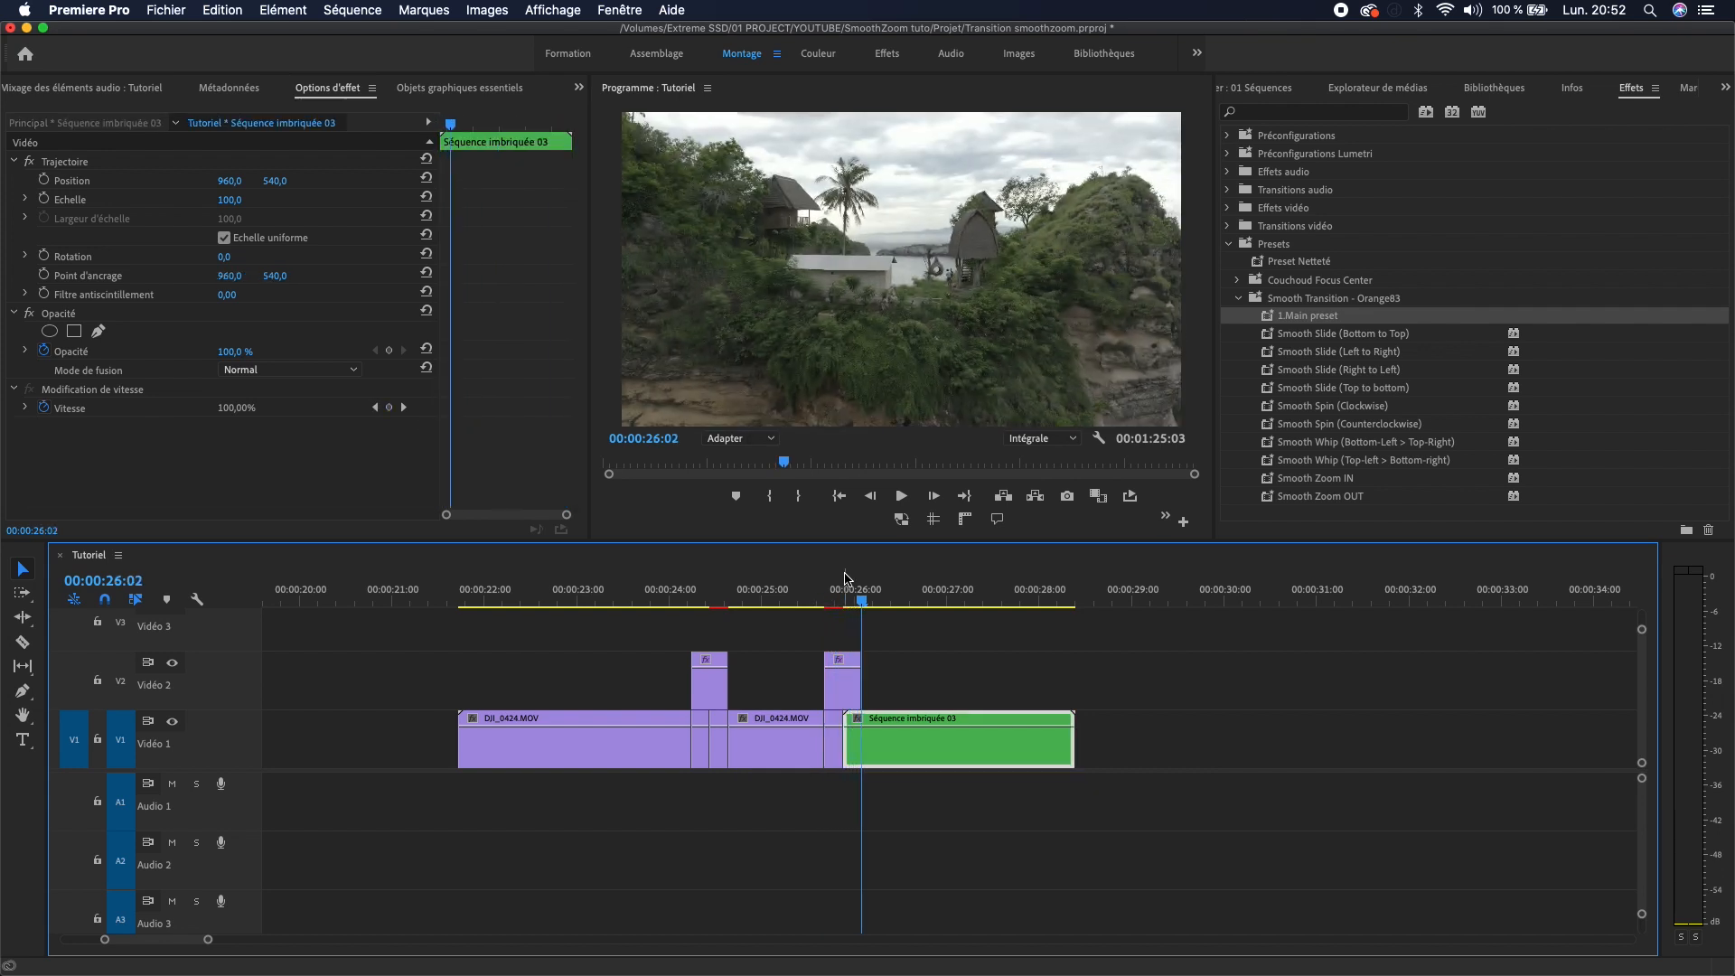
# - Mark the second transition from 00:00:25:17 to 00:00:26:02 as in and out points and render in to out
pyautogui.click(826, 599)
pyautogui.press('i')
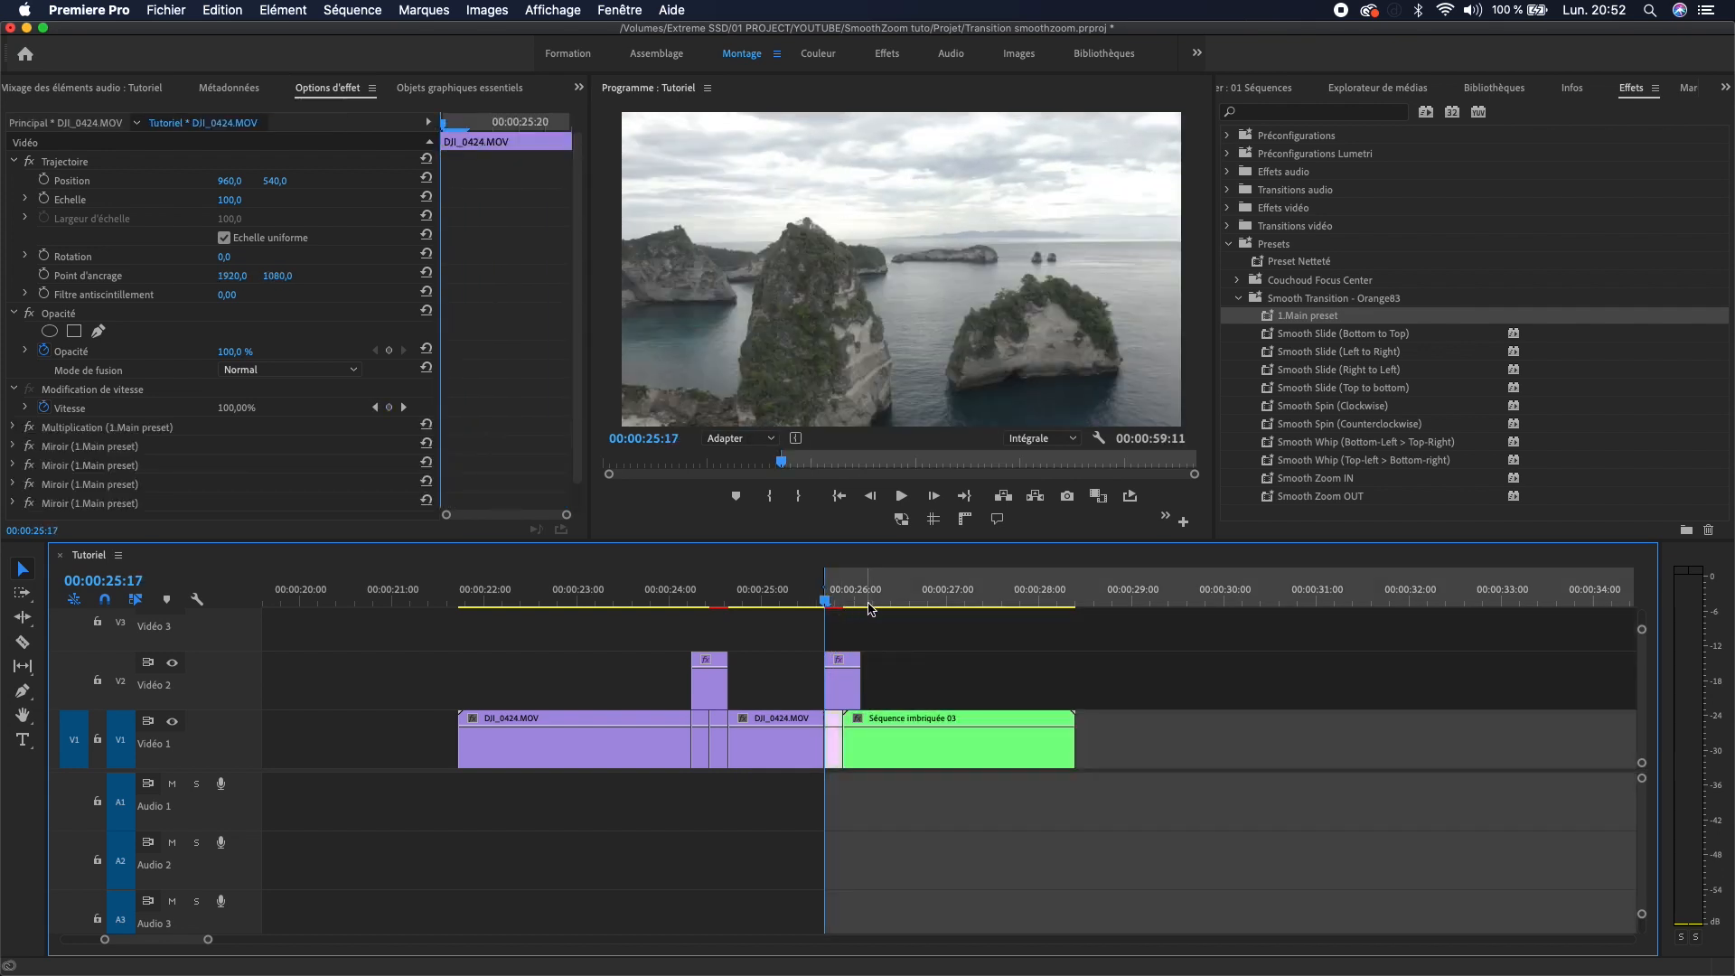
pyautogui.click(863, 601)
pyautogui.press('o')
pyautogui.click(352, 10)
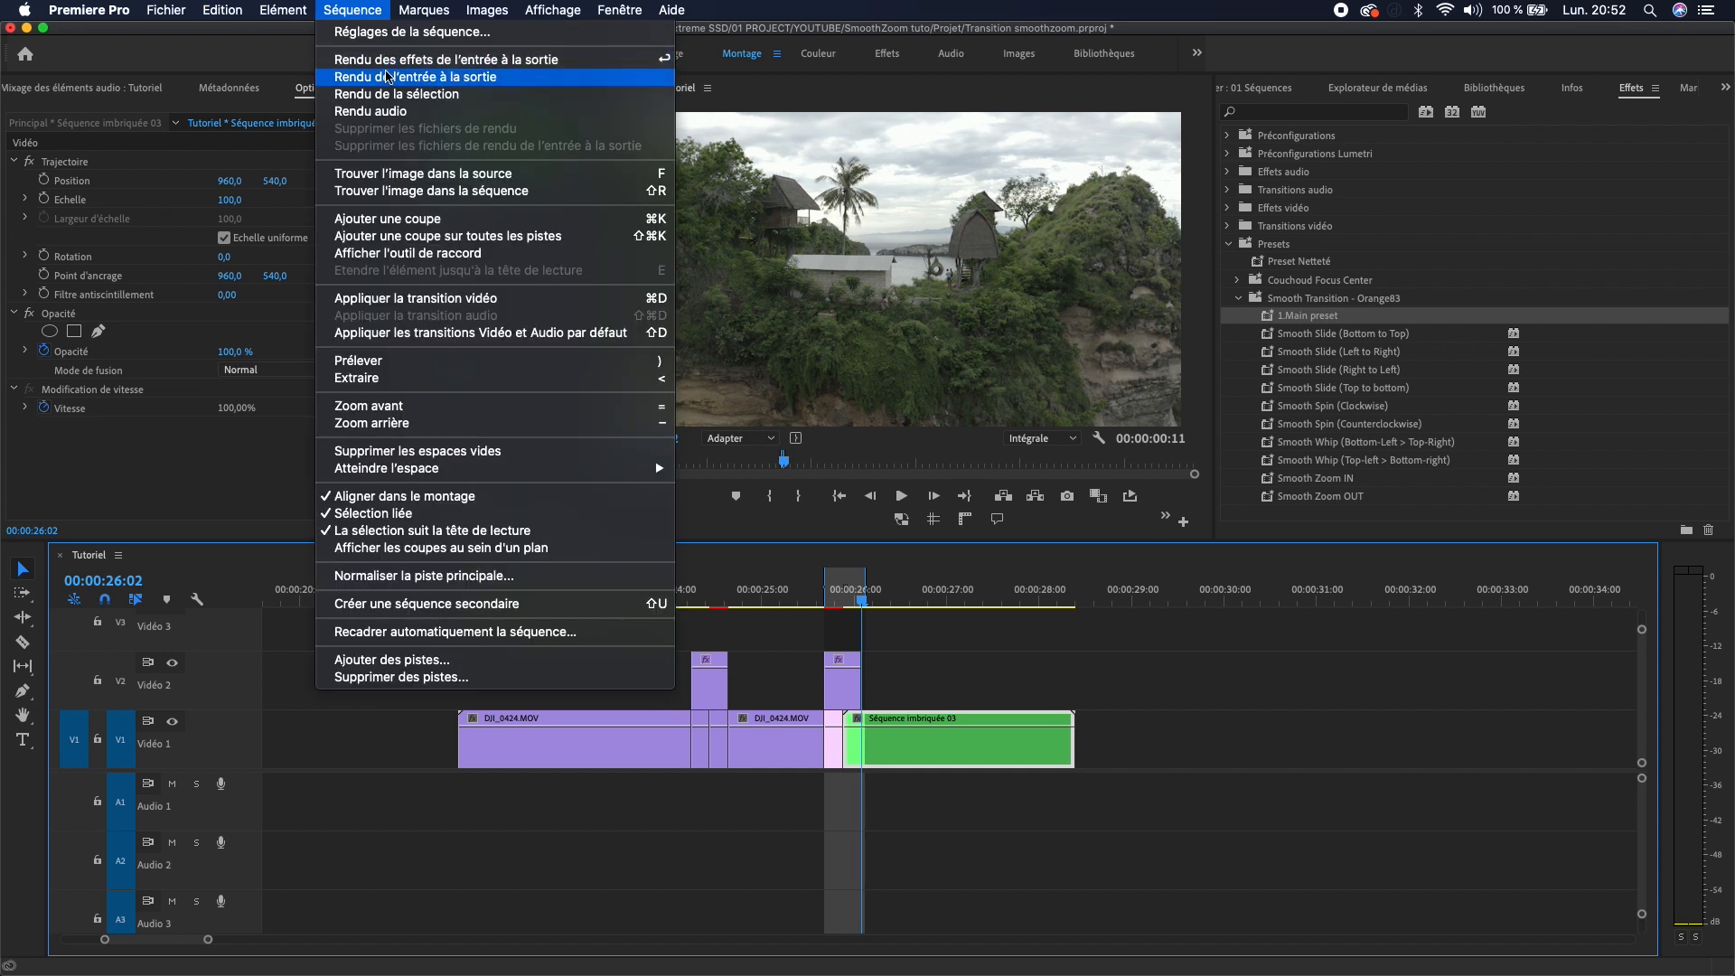
pyautogui.click(406, 85)
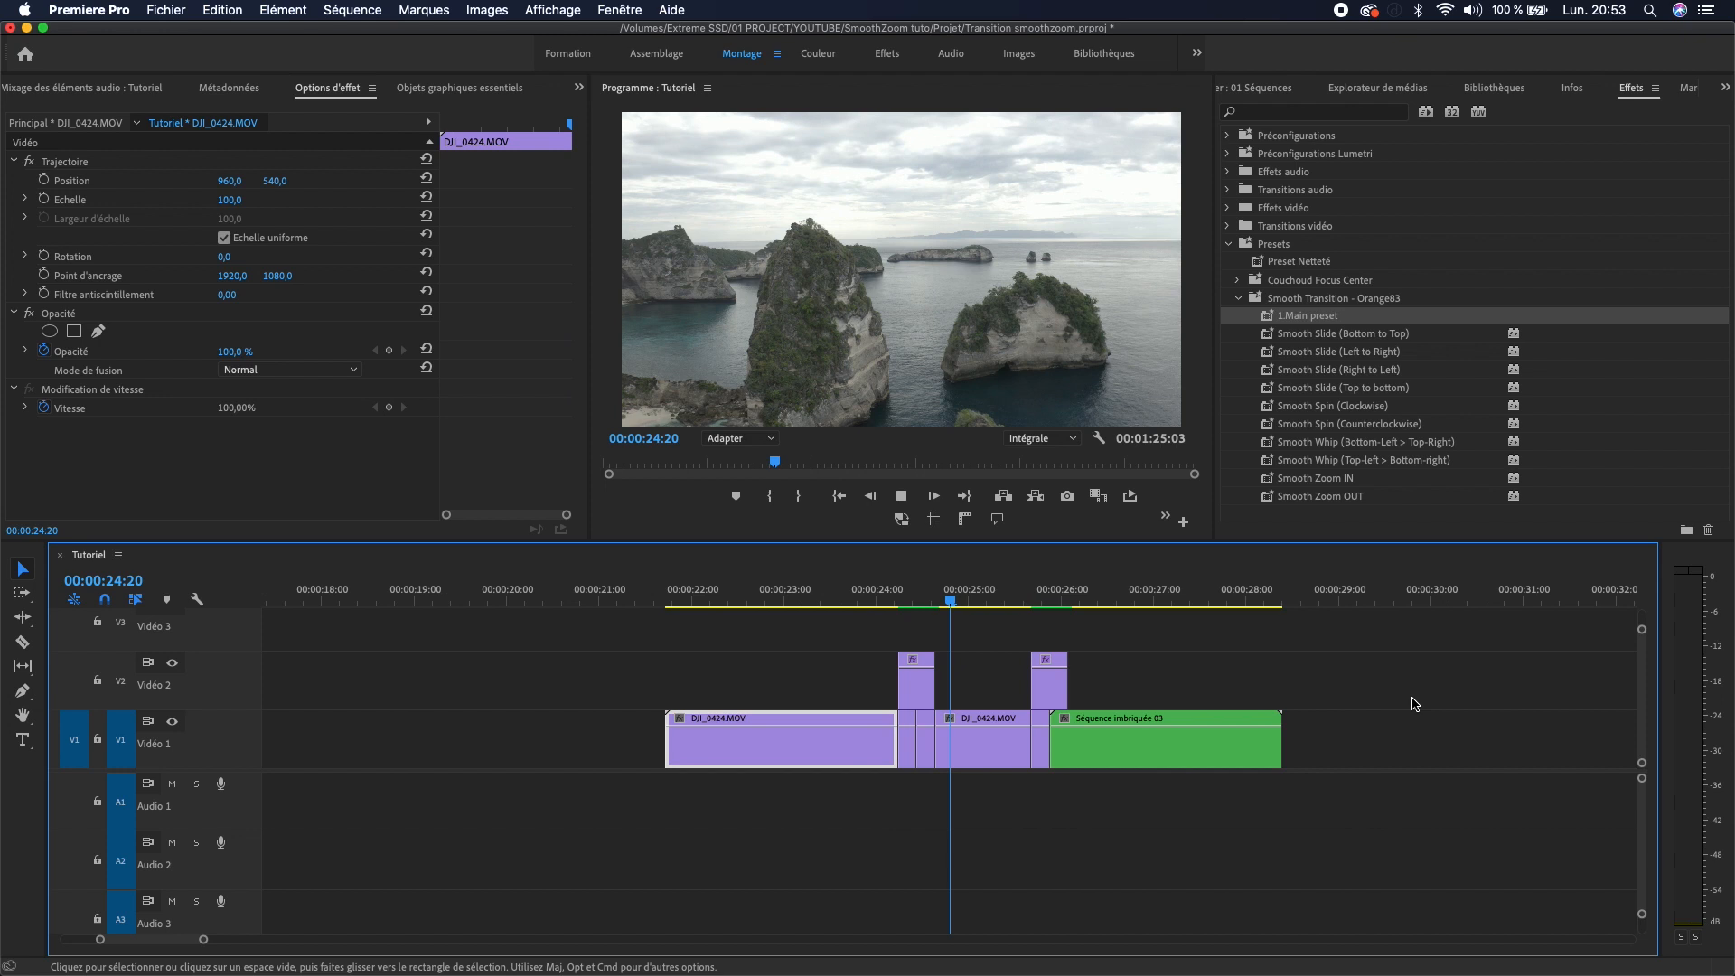
# - Move the sound effect on Audio 1 under the second transition and place a copy on Audio 2 under the first transition
pyautogui.press('space')
pyautogui.moveTo(207, 939); pyautogui.dragTo(482, 940)
pyautogui.moveTo(1348, 827); pyautogui.dragTo(606, 817)
pyautogui.scroll(10, 593, 805)
pyautogui.moveTo(731, 820); pyautogui.dragTo(452, 877)
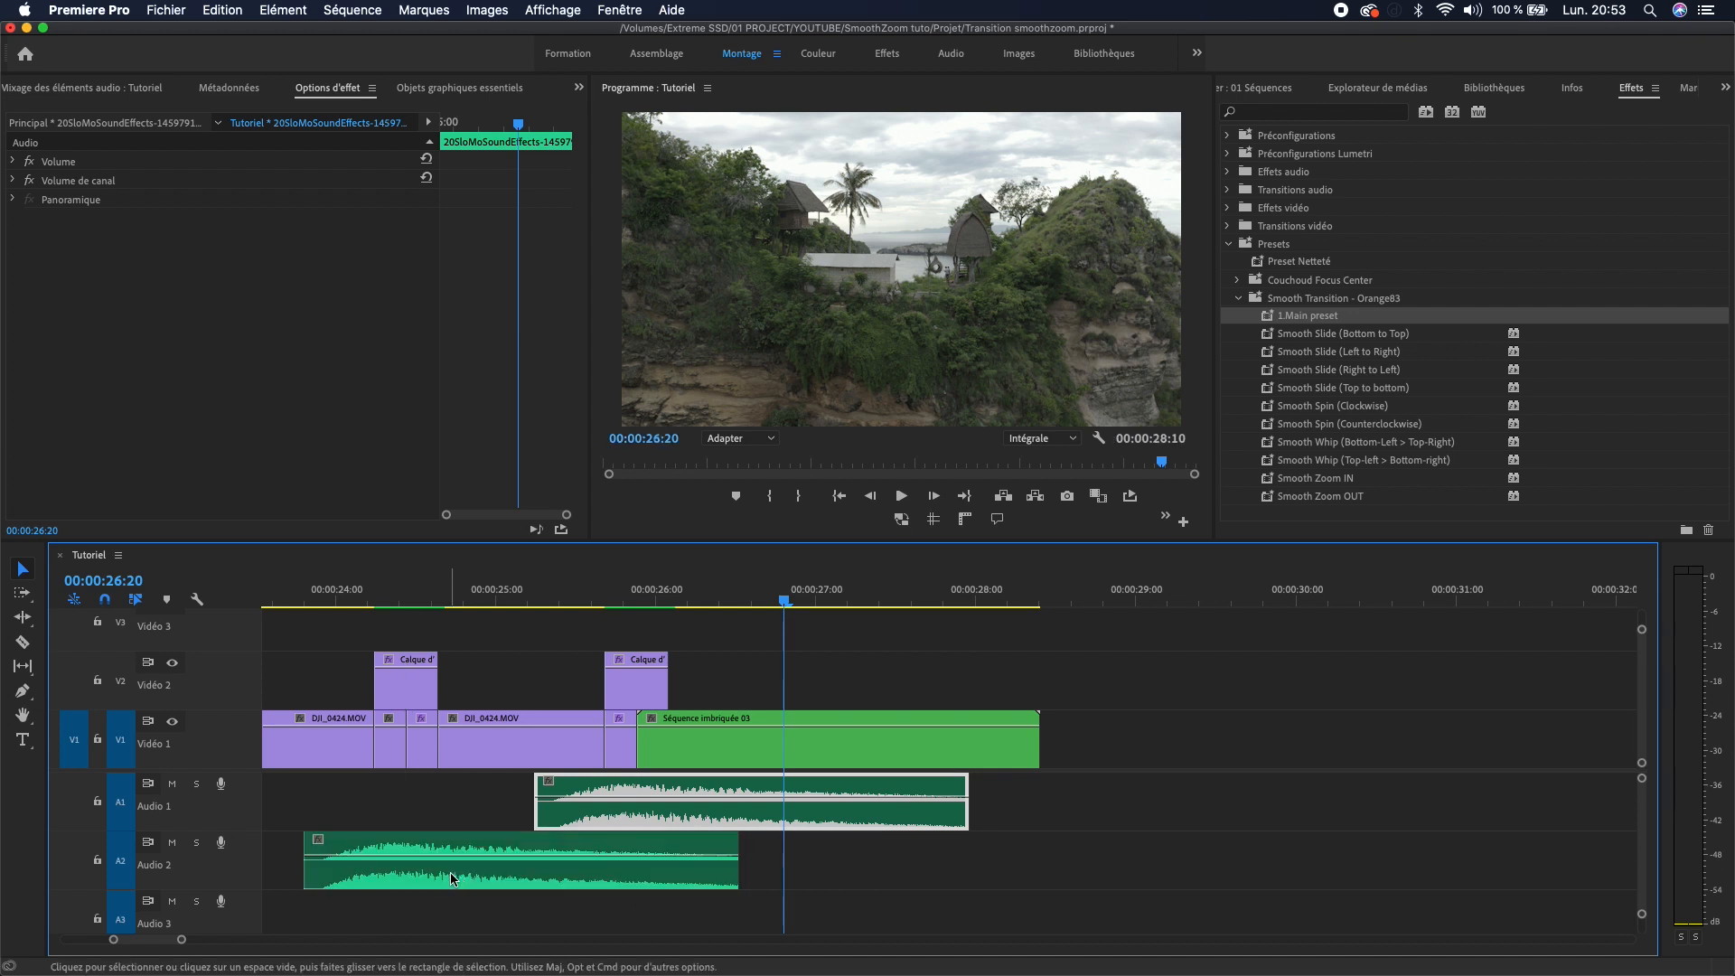
# - Play back both transitions with their sound effects, starting before the first cut
pyautogui.moveTo(361, 602); pyautogui.dragTo(127, 620)
pyautogui.click(511, 588)
pyautogui.press('space')
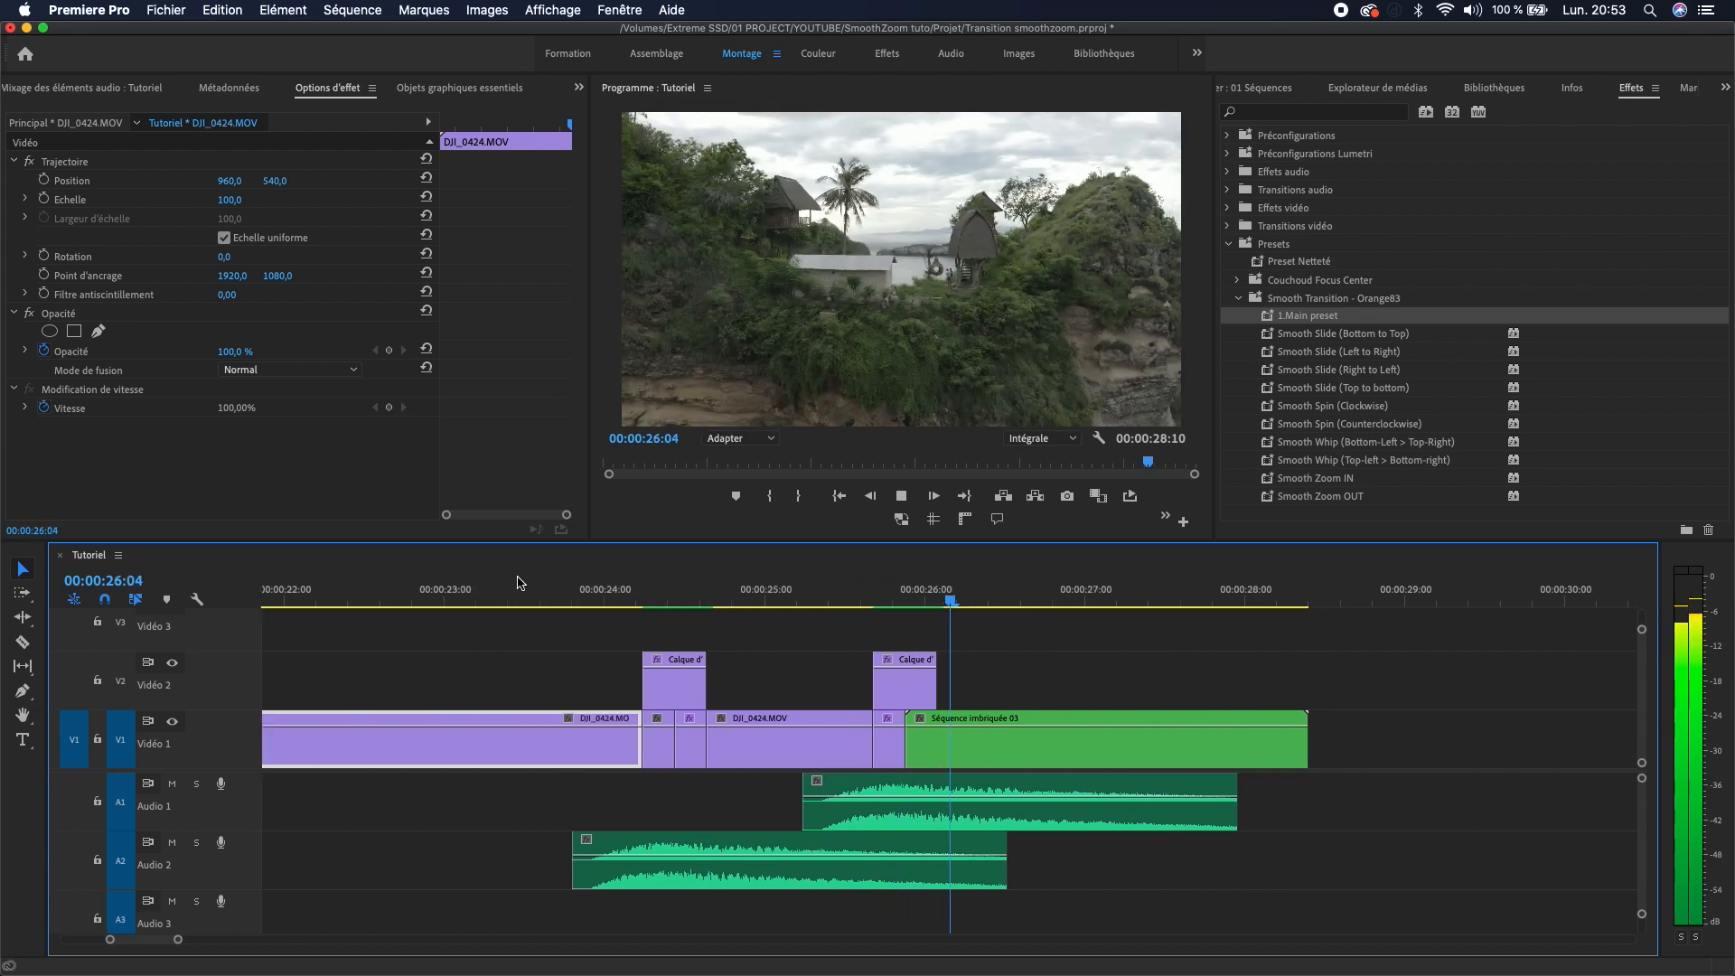
pyautogui.click(970, 720)
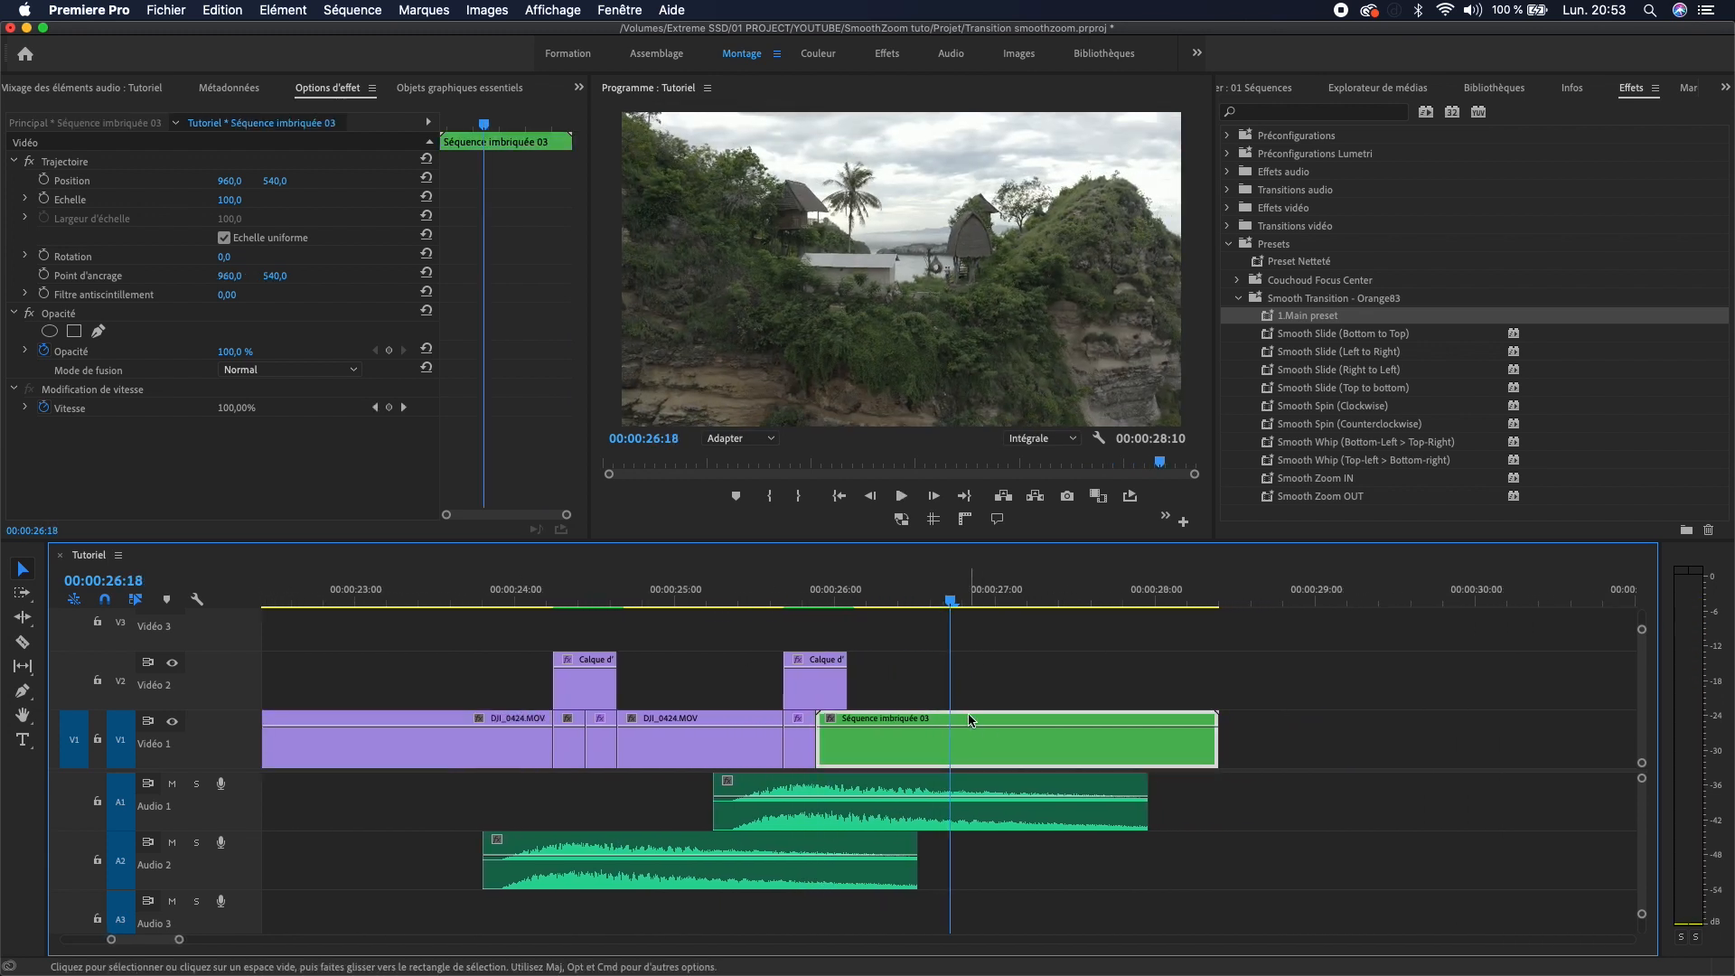
pyautogui.moveTo(540, 607); pyautogui.dragTo(377, 609)
pyautogui.press('space')
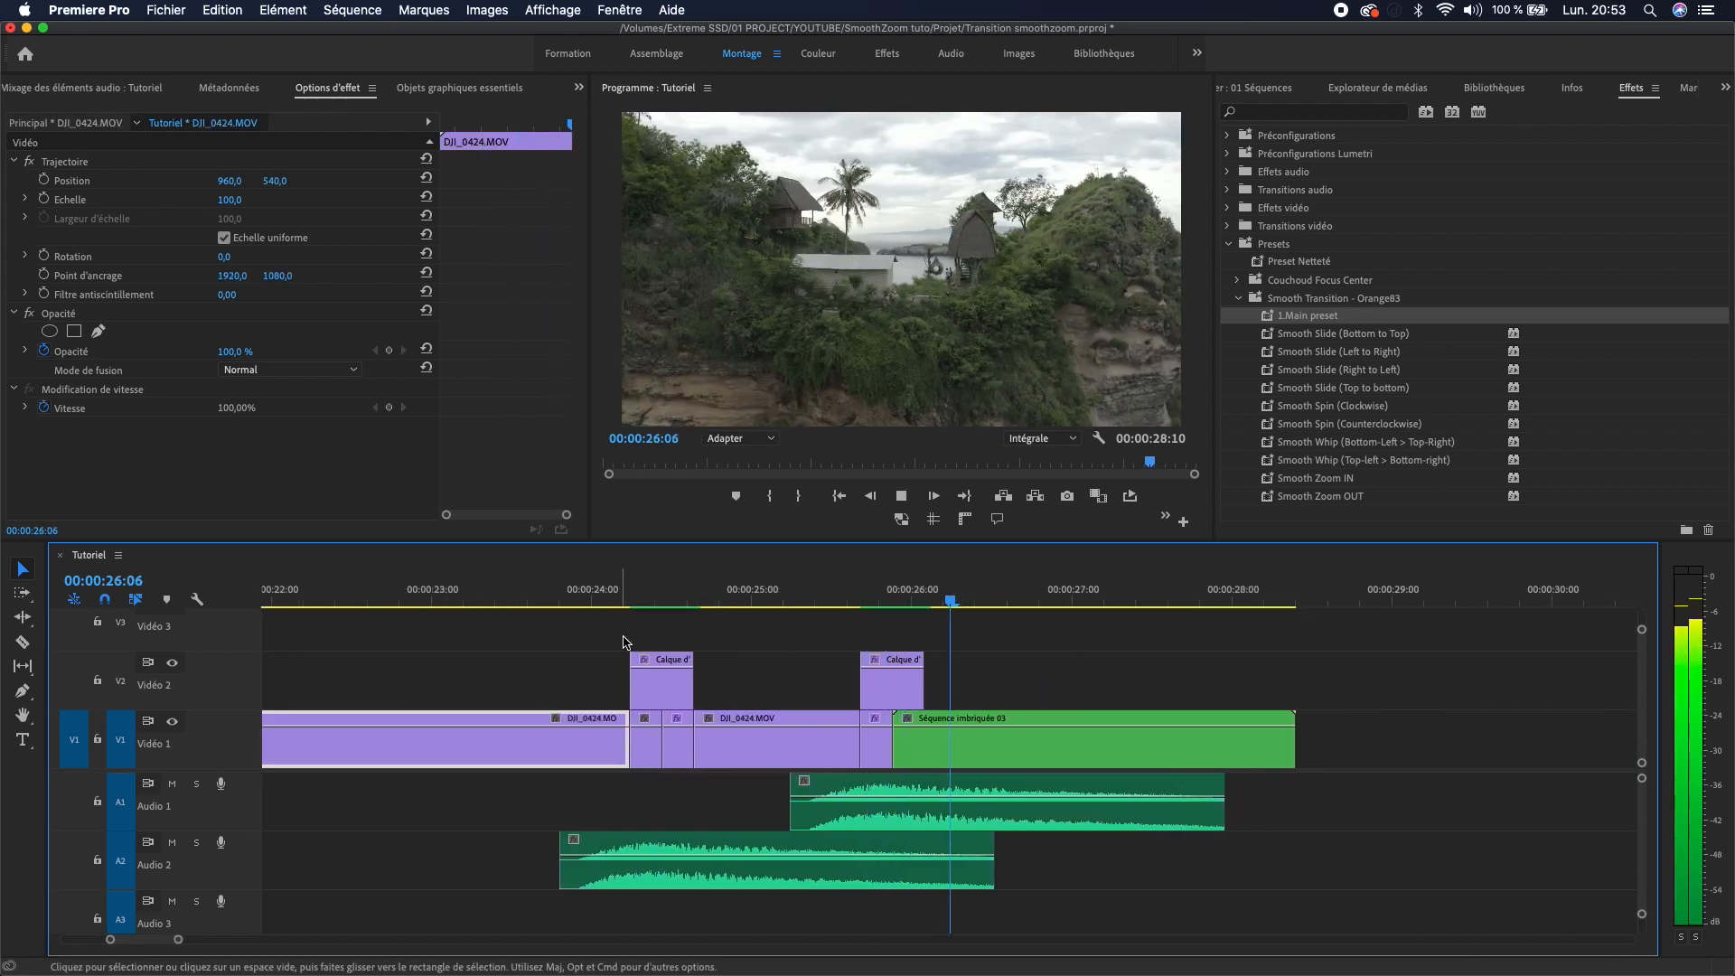
pyautogui.press('space')
# - Delete the sound effect on Audio 2 and play back the second transition
pyautogui.click(766, 876)
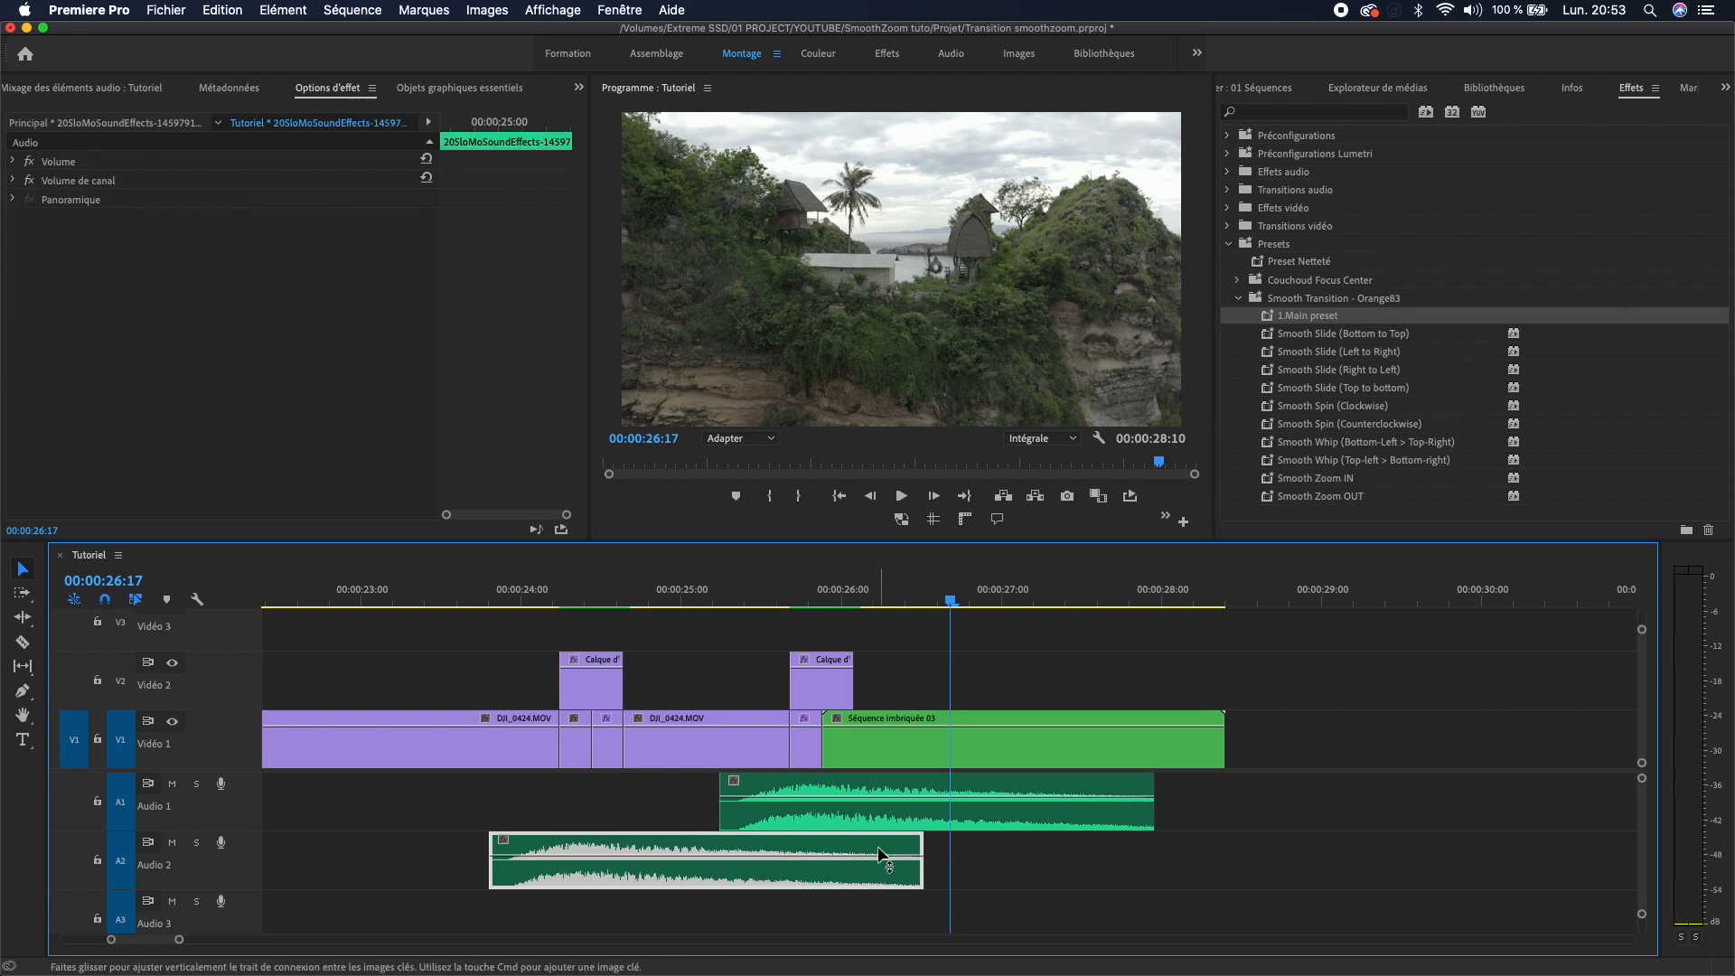
pyautogui.press('Delete')
pyautogui.click(709, 595)
pyautogui.press('space')
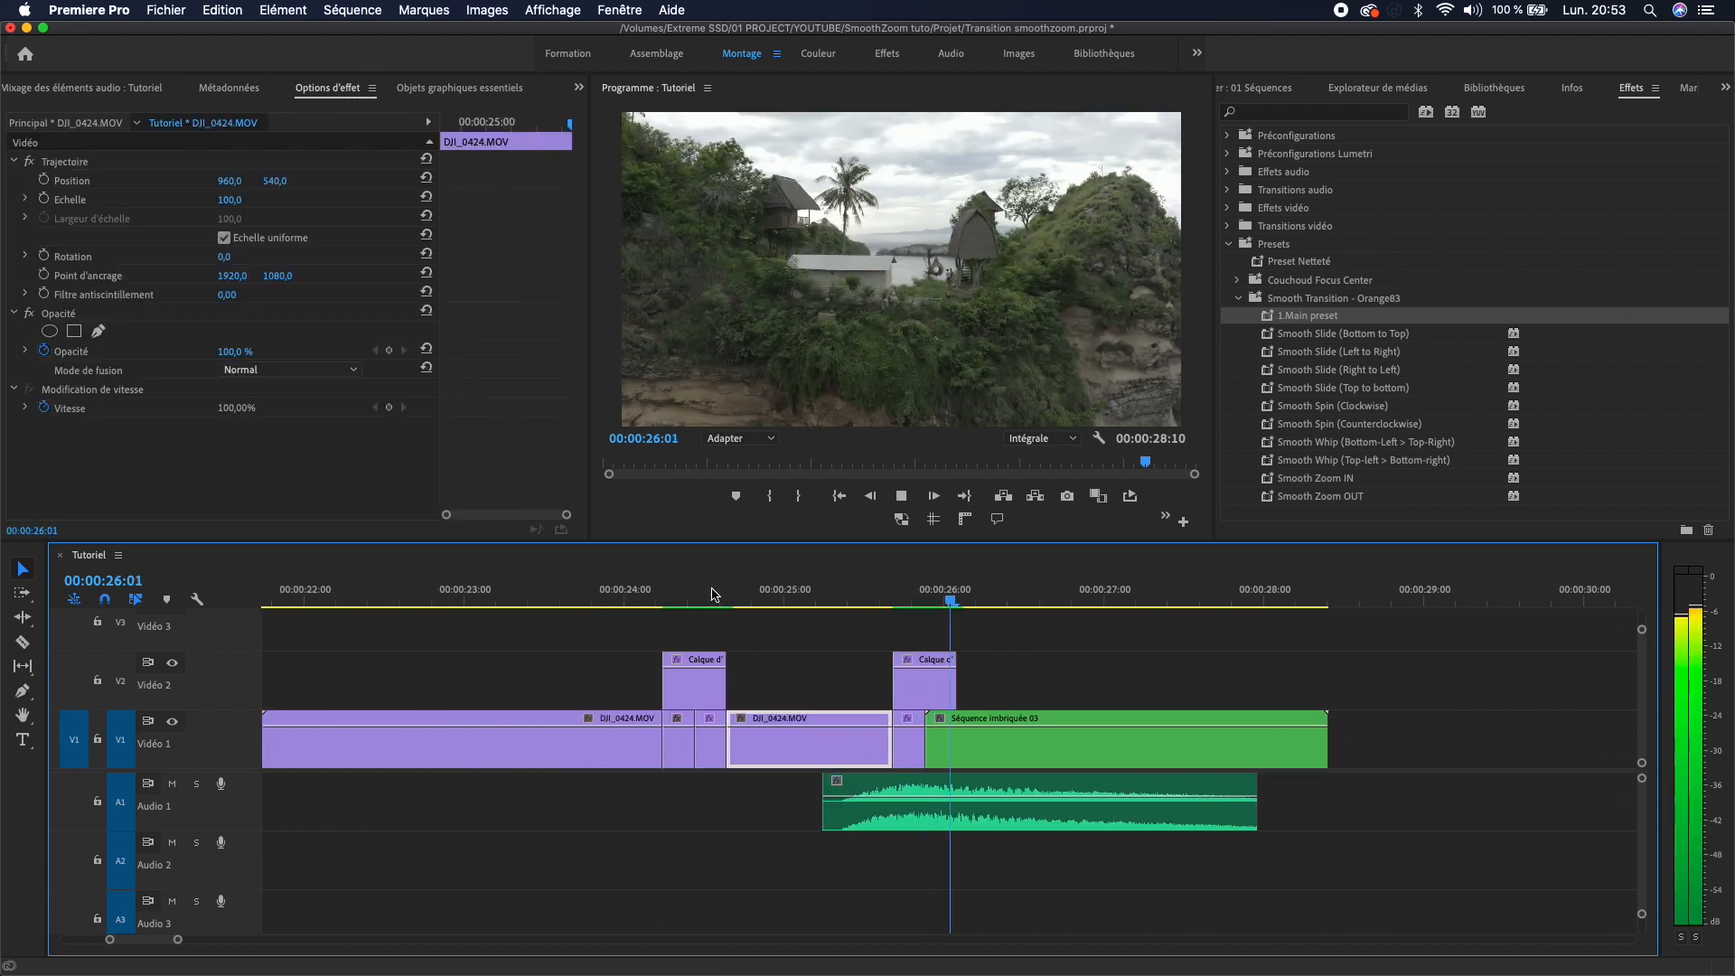